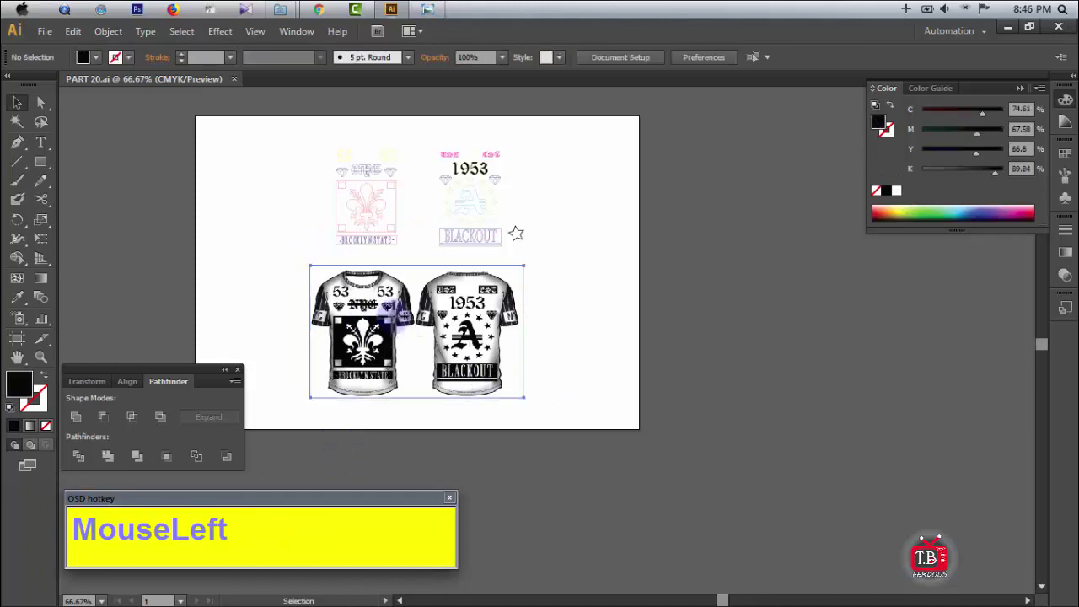
Step: Lock the image of the front and back shirts in place
{"action": "key", "text": "ctrl+2"}
{"action": "left_click_drag", "start_coordinate": [311, 271], "coordinate": [561, 411]}
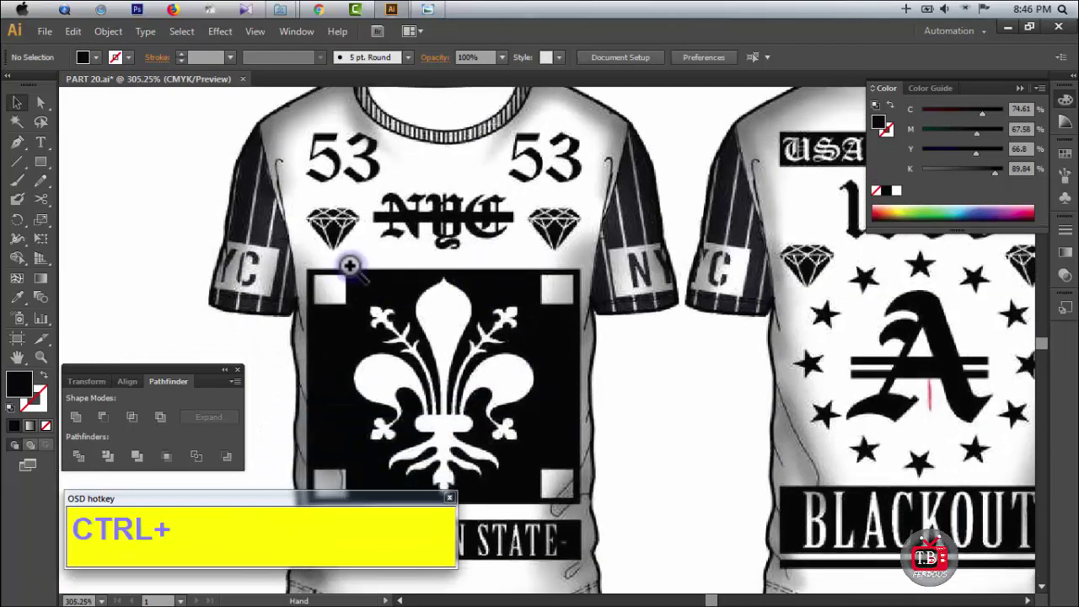
Step: Examine the details of the white fleur-de-lis emblem on the front shirt image
{"action": "left_click_drag", "start_coordinate": [354, 265], "coordinate": [589, 346]}
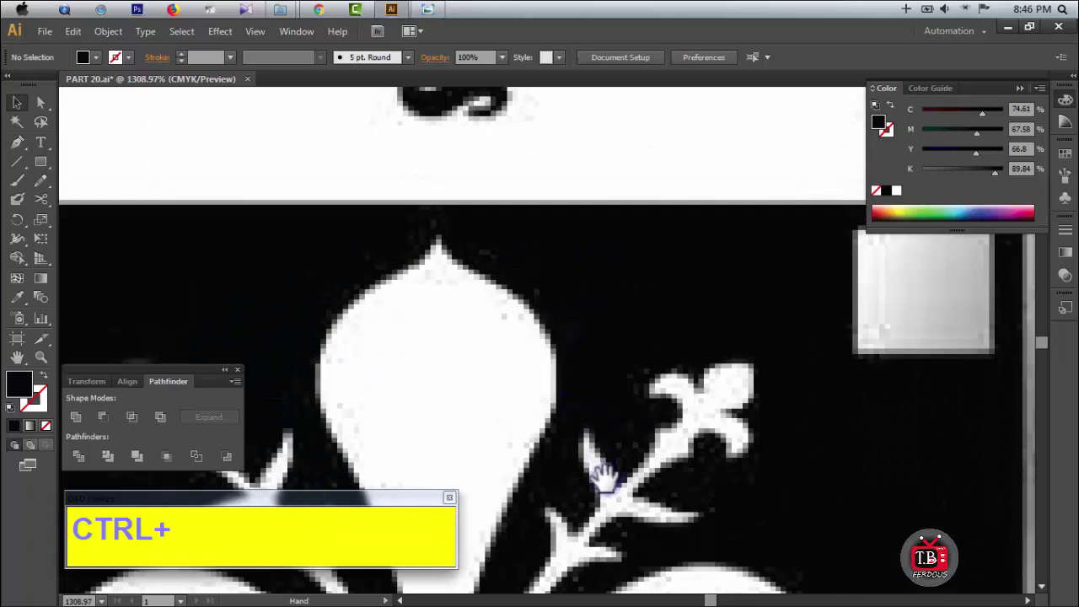
{"action": "left_click_drag", "start_coordinate": [604, 478], "coordinate": [683, 185]}
{"action": "left_click_drag", "start_coordinate": [608, 424], "coordinate": [583, 314]}
{"action": "left_click", "coordinate": [510, 366], "text": "ctrl+alt"}
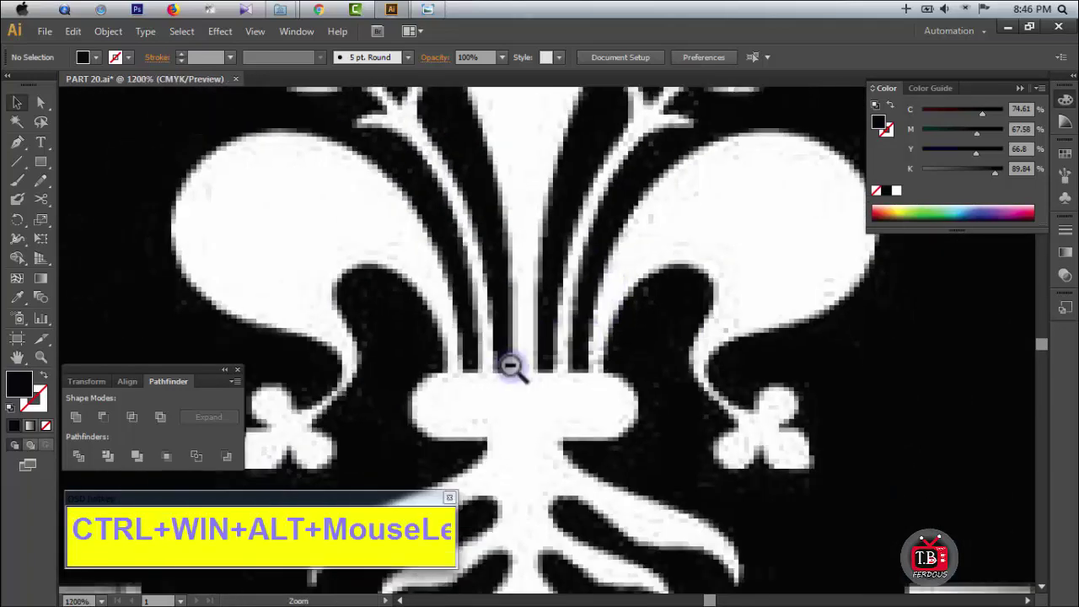
{"action": "left_click", "coordinate": [511, 365], "text": "ctrl+alt"}
{"action": "left_click", "coordinate": [511, 365], "text": "ctrl+alt"}
{"action": "left_click", "coordinate": [511, 365], "text": "ctrl+alt"}
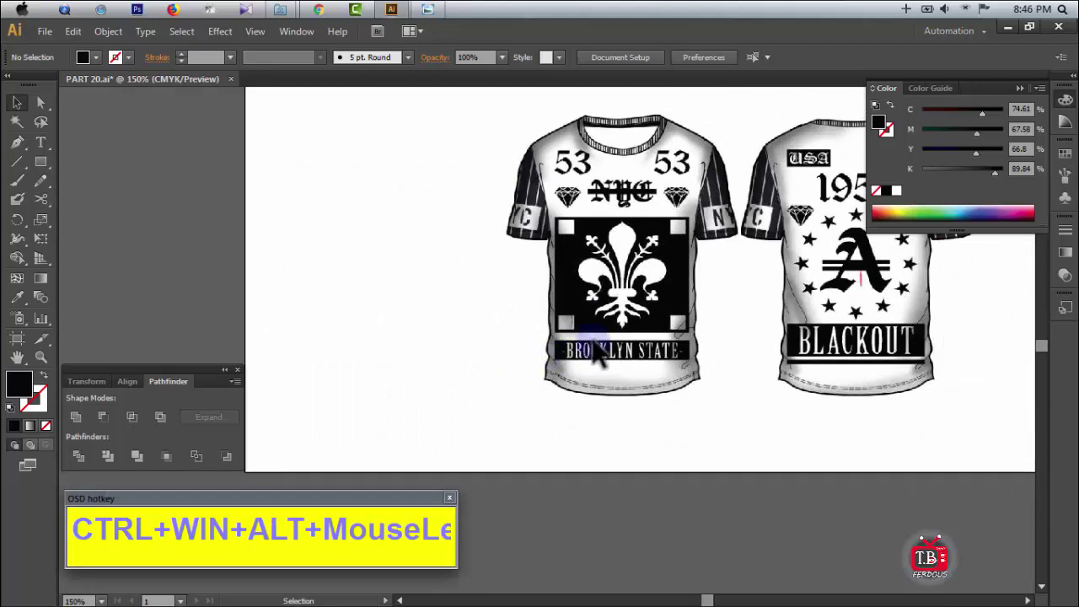
{"action": "left_click", "coordinate": [631, 270], "text": "ctrl+alt"}
{"action": "left_click", "coordinate": [628, 273], "text": "ctrl+alt"}
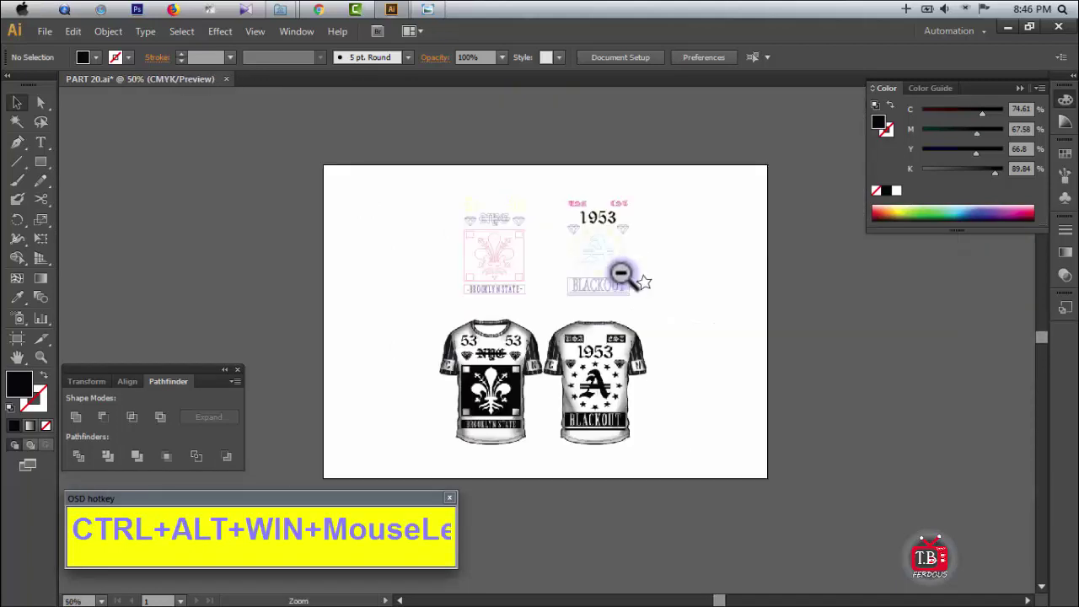
{"action": "left_click", "coordinate": [626, 274], "text": "ctrl+alt"}
Step: Select all the front and back line artwork and move it down over the two shirts
{"action": "left_click_drag", "start_coordinate": [545, 268], "coordinate": [596, 187]}
{"action": "left_click_drag", "start_coordinate": [490, 239], "coordinate": [537, 313]}
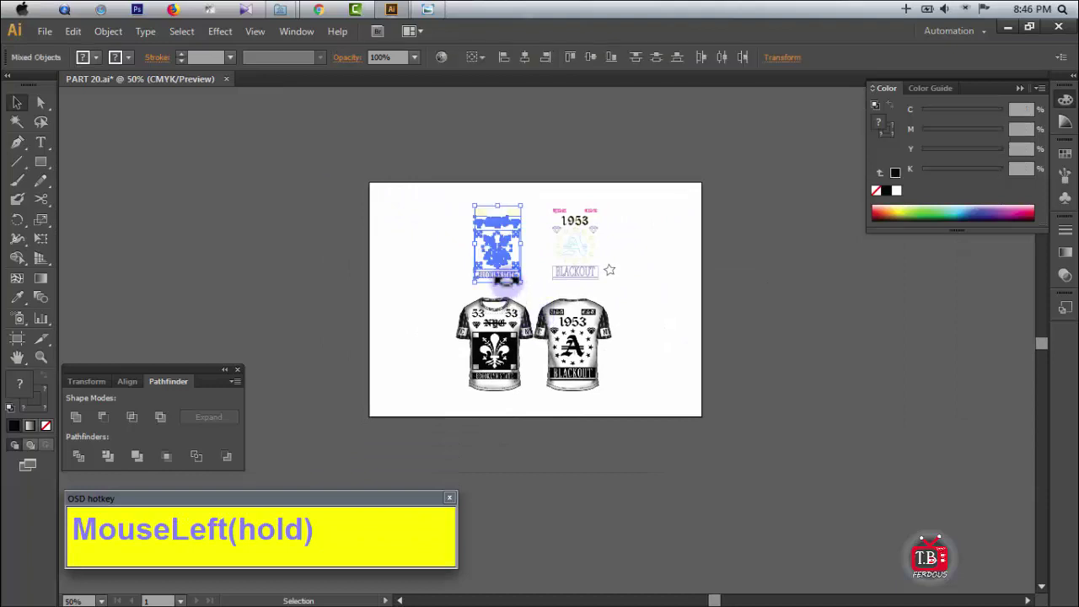
{"action": "left_click_drag", "start_coordinate": [421, 177], "coordinate": [739, 356]}
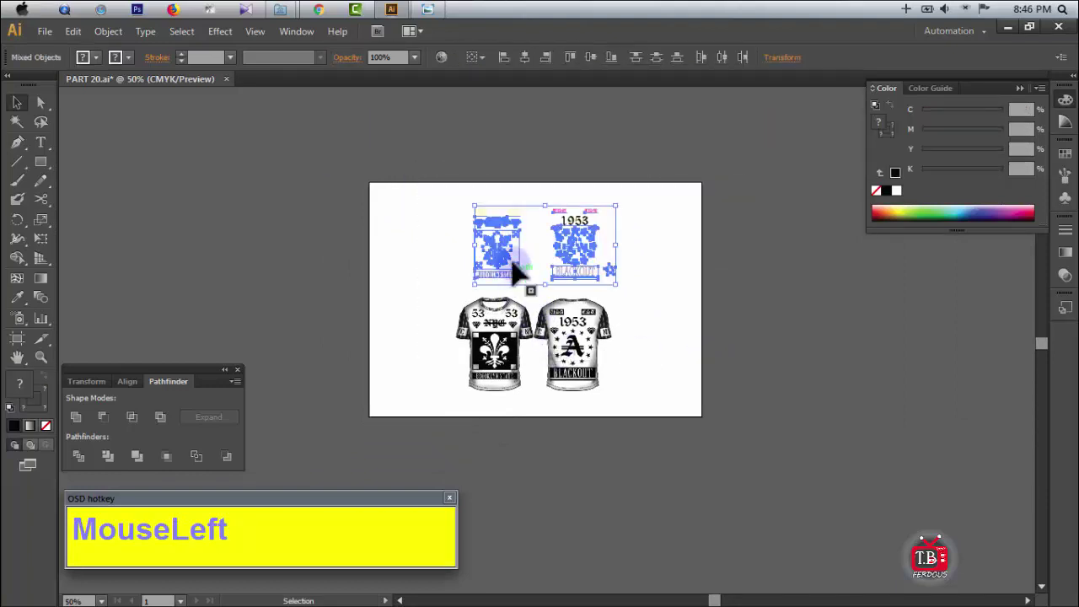
{"action": "left_click_drag", "start_coordinate": [510, 263], "coordinate": [588, 396]}
Step: Align the selected line artwork with the printed graphics, matching its banner frame to the BROOKLYN STATE band on the front shirt
{"action": "key", "text": "ctrl+space"}
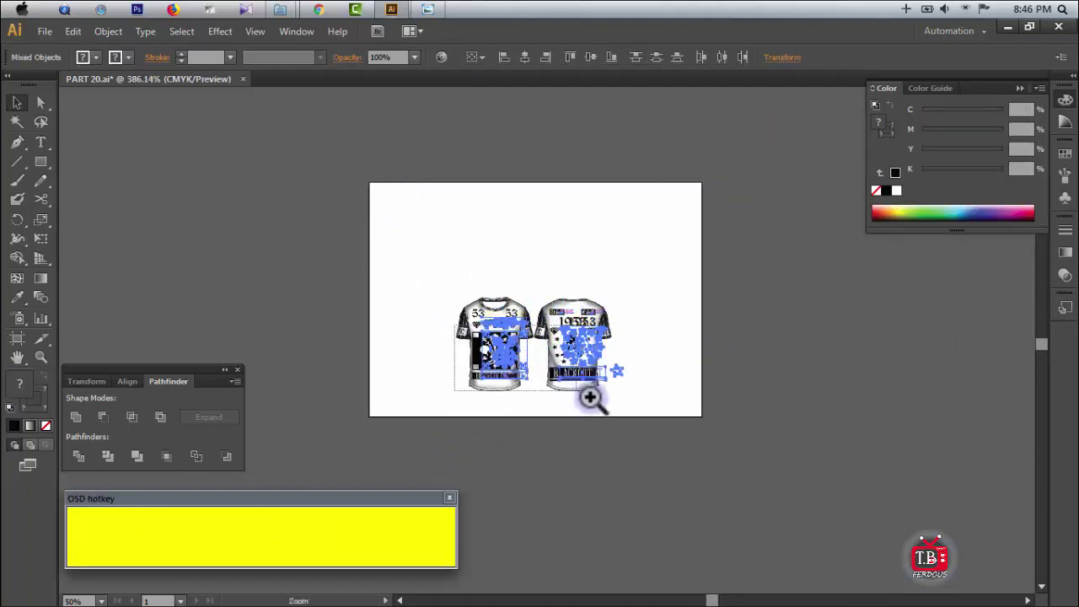
{"action": "key", "text": "space"}
{"action": "left_click_drag", "start_coordinate": [612, 301], "coordinate": [915, 238]}
{"action": "key", "text": "ctrl+space"}
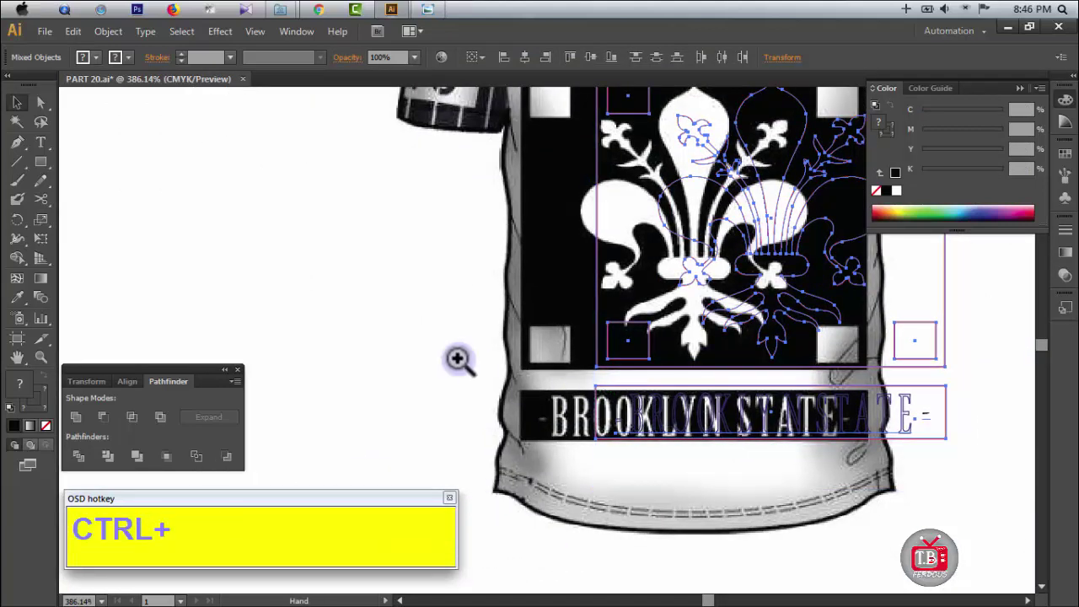
{"action": "left_click_drag", "start_coordinate": [489, 365], "coordinate": [857, 515]}
{"action": "left_click_drag", "start_coordinate": [691, 425], "coordinate": [908, 501]}
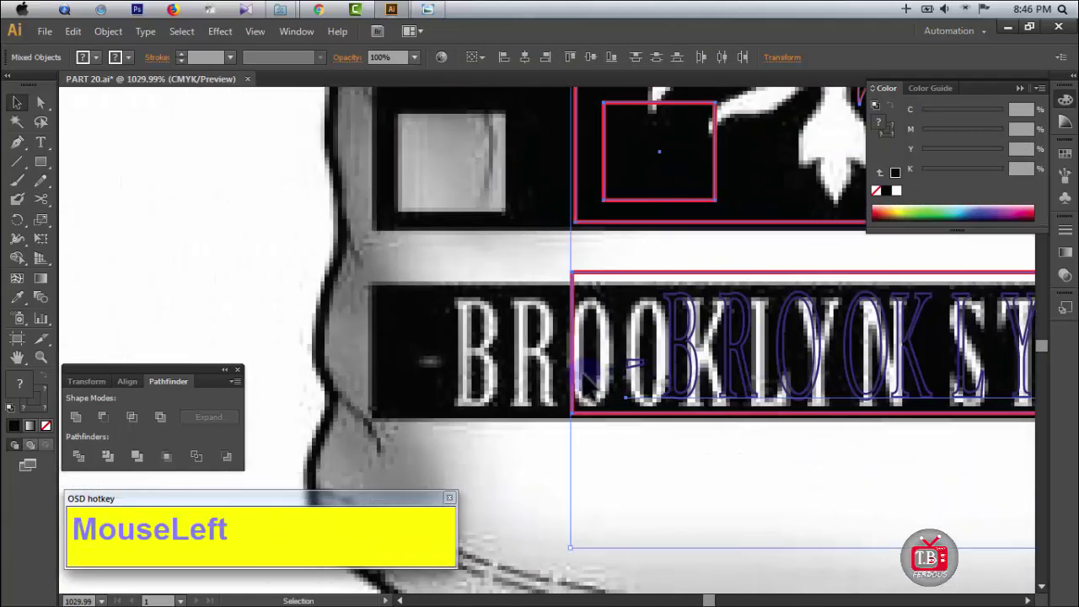
{"action": "left_click_drag", "start_coordinate": [579, 371], "coordinate": [369, 386]}
Step: Check how closely the traced outlines follow the fleur-de-lis, corner squares and banner on the front shirt
{"action": "key", "text": "space"}
{"action": "left_click_drag", "start_coordinate": [638, 337], "coordinate": [531, 515]}
{"action": "left_click_drag", "start_coordinate": [636, 101], "coordinate": [609, 390]}
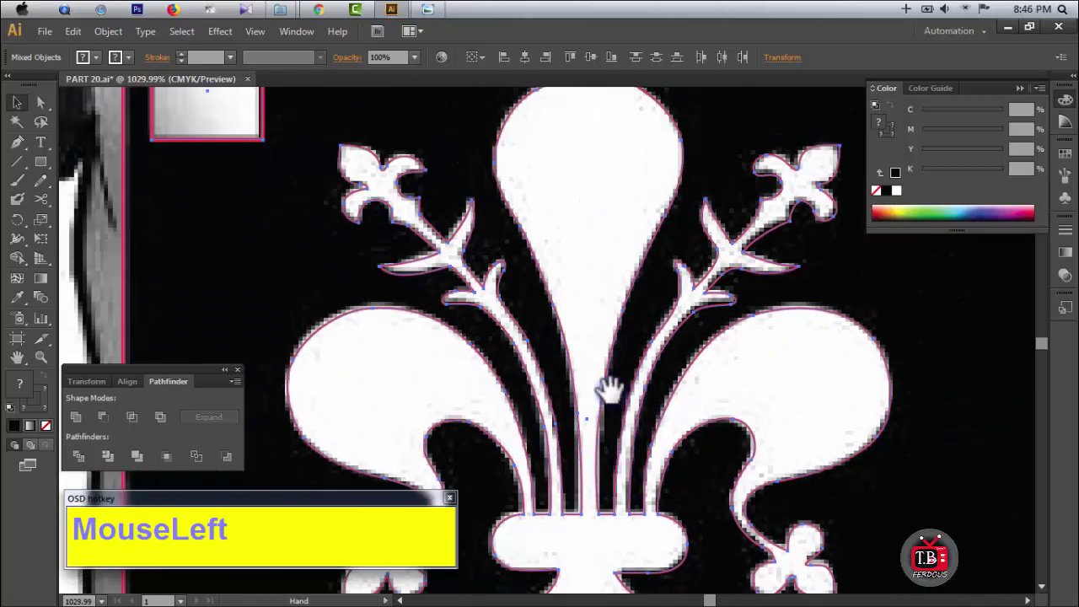
{"action": "left_click_drag", "start_coordinate": [571, 195], "coordinate": [603, 330]}
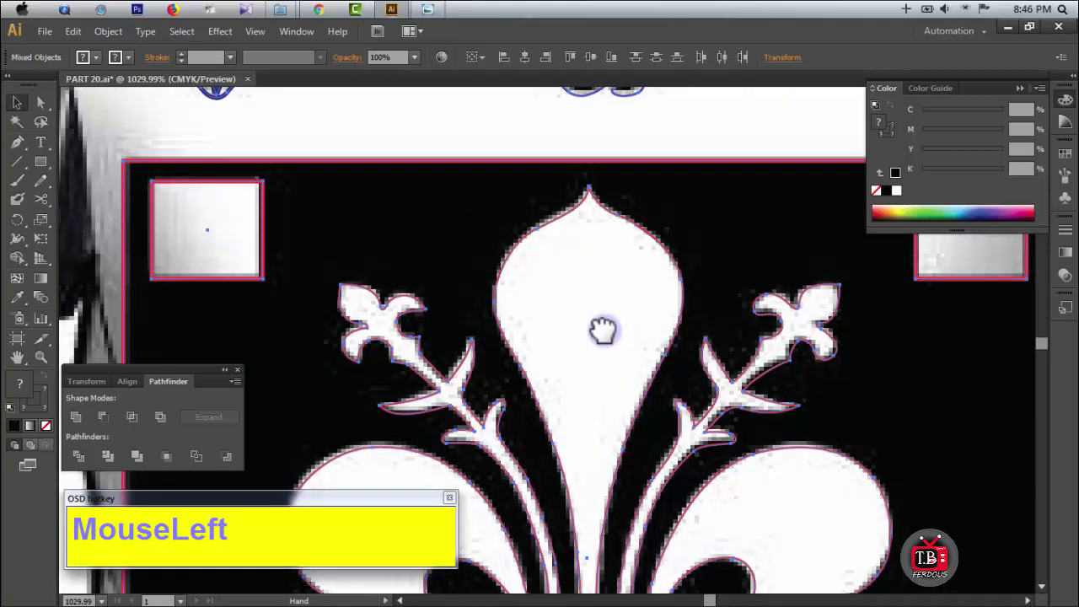
{"action": "mouse_move", "coordinate": [708, 426]}
{"action": "left_mouse_down"}
{"action": "mouse_move", "coordinate": [655, 337]}
{"action": "mouse_move", "coordinate": [643, 186]}
{"action": "left_mouse_up"}
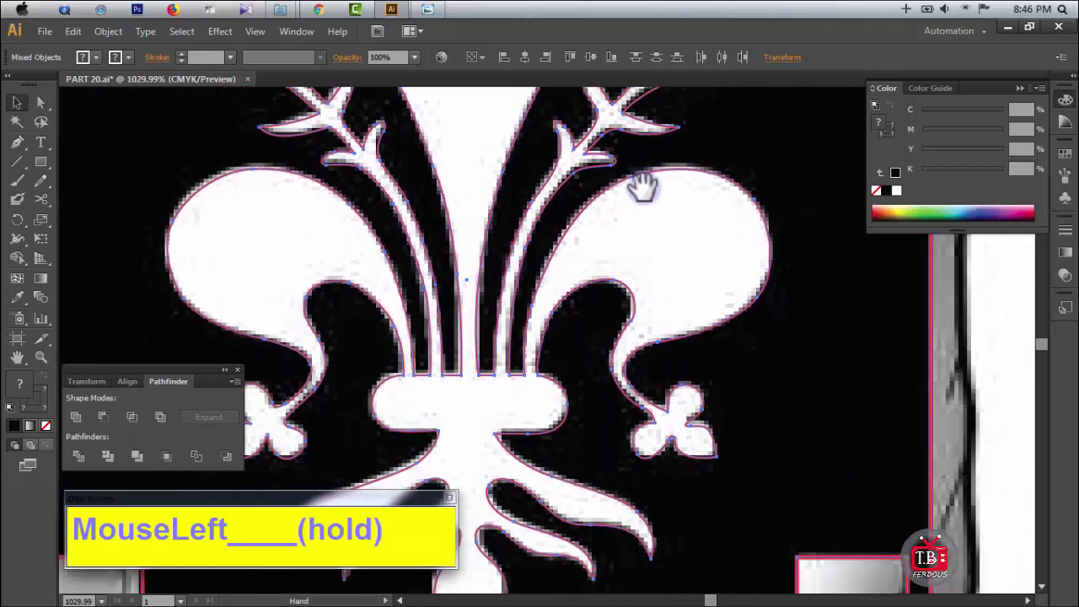
{"action": "left_click_drag", "start_coordinate": [564, 345], "coordinate": [590, 175]}
{"action": "left_click_drag", "start_coordinate": [622, 419], "coordinate": [621, 293]}
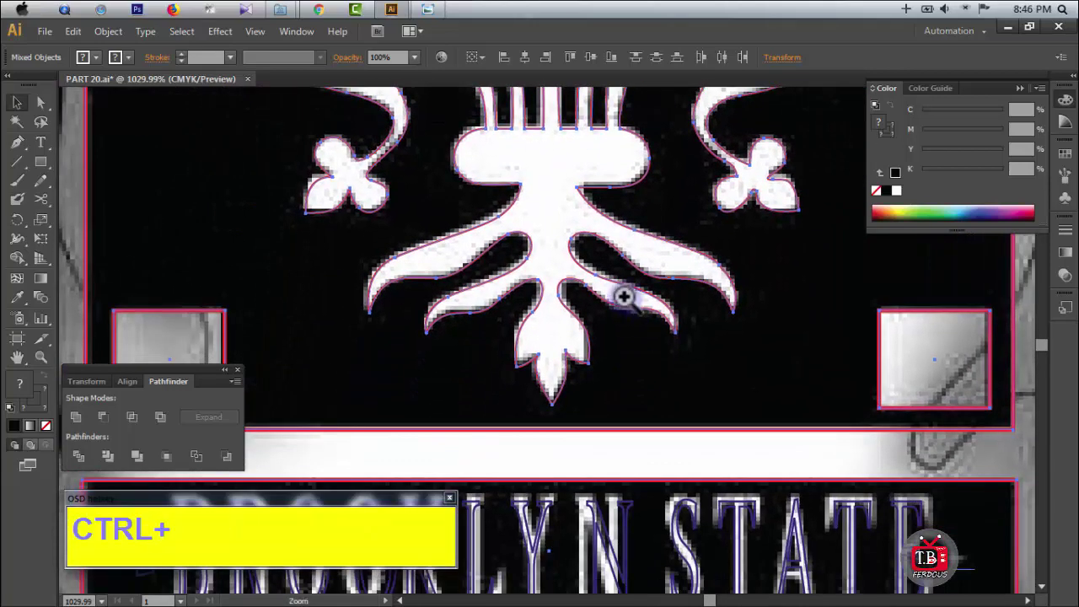
{"action": "left_click", "coordinate": [624, 295], "text": "ctrl+alt+super"}
{"action": "left_click", "coordinate": [624, 295], "text": "ctrl+alt+super"}
Step: Check the traced outlines against the back shirt's 1953 lettering, stars and diamond
{"action": "left_click_drag", "start_coordinate": [827, 382], "coordinate": [696, 403]}
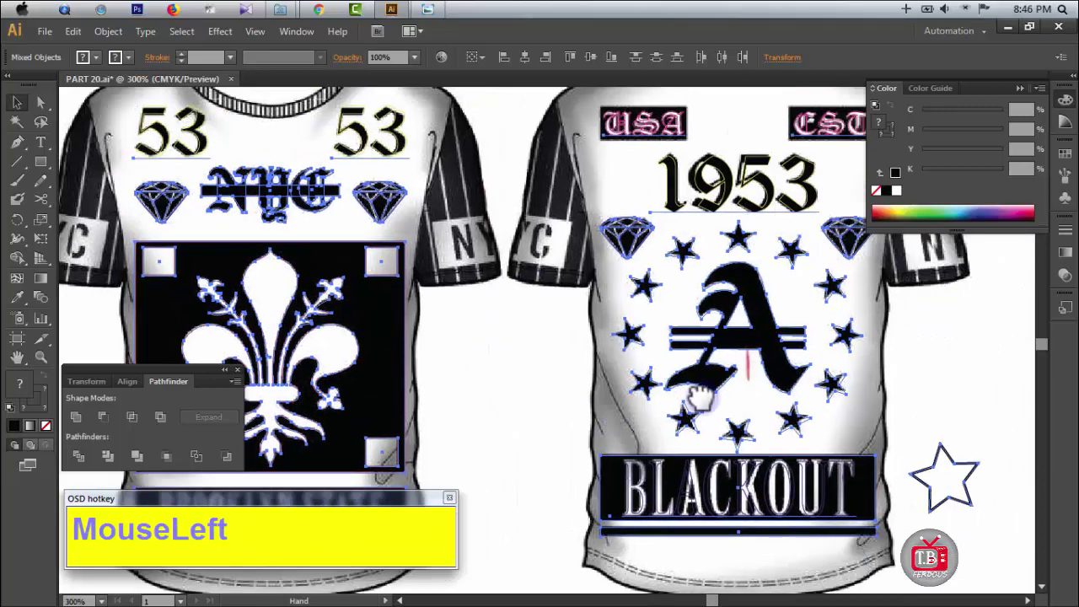
{"action": "left_click_drag", "start_coordinate": [585, 203], "coordinate": [667, 269]}
{"action": "left_click", "coordinate": [622, 315], "text": "ctrl+alt+super"}
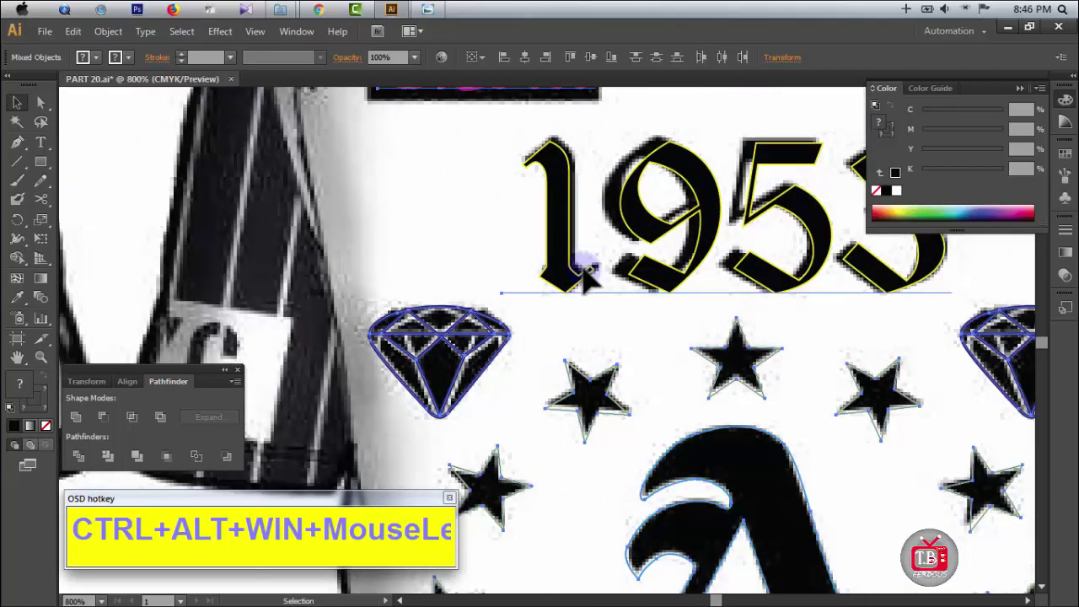
{"action": "left_click_drag", "start_coordinate": [370, 325], "coordinate": [557, 430]}
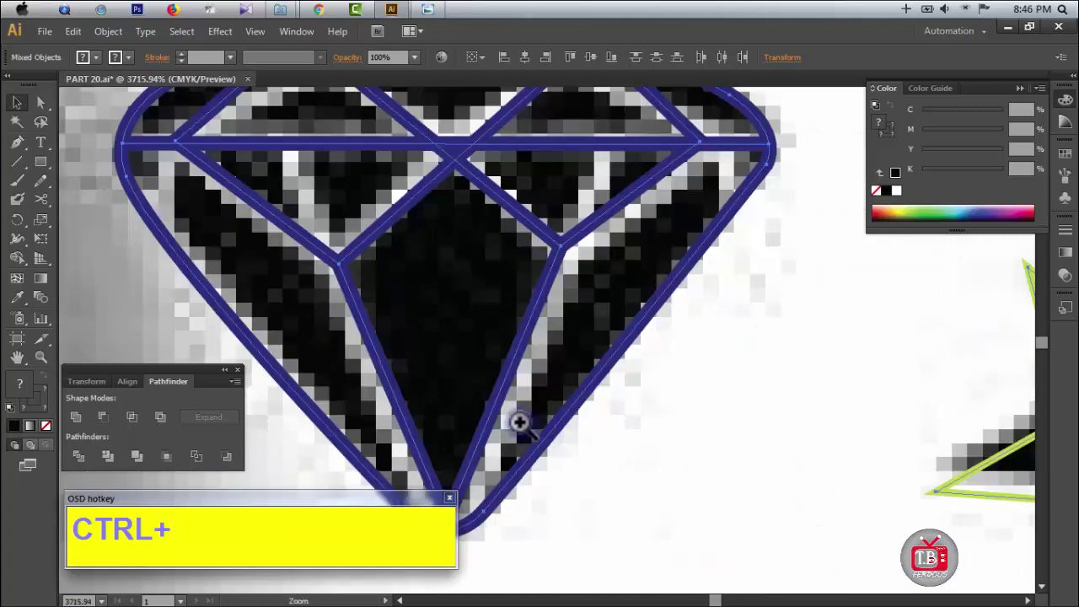
{"action": "left_click", "coordinate": [531, 354], "text": "ctrl+alt+super"}
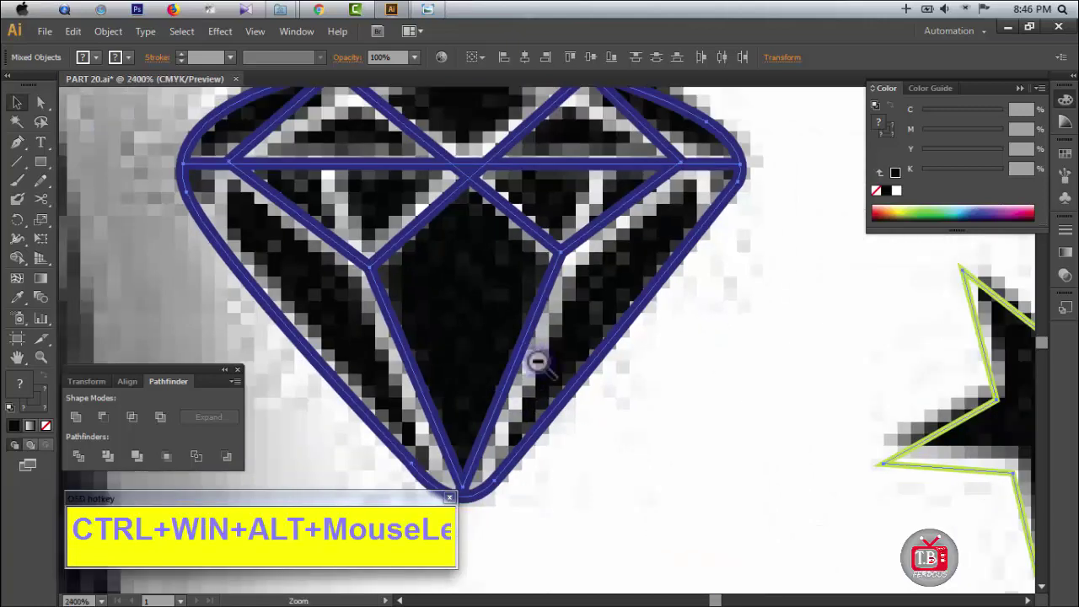
{"action": "left_click", "coordinate": [536, 361], "text": "ctrl+alt+super"}
{"action": "left_click", "coordinate": [537, 362], "text": "ctrl+alt+super"}
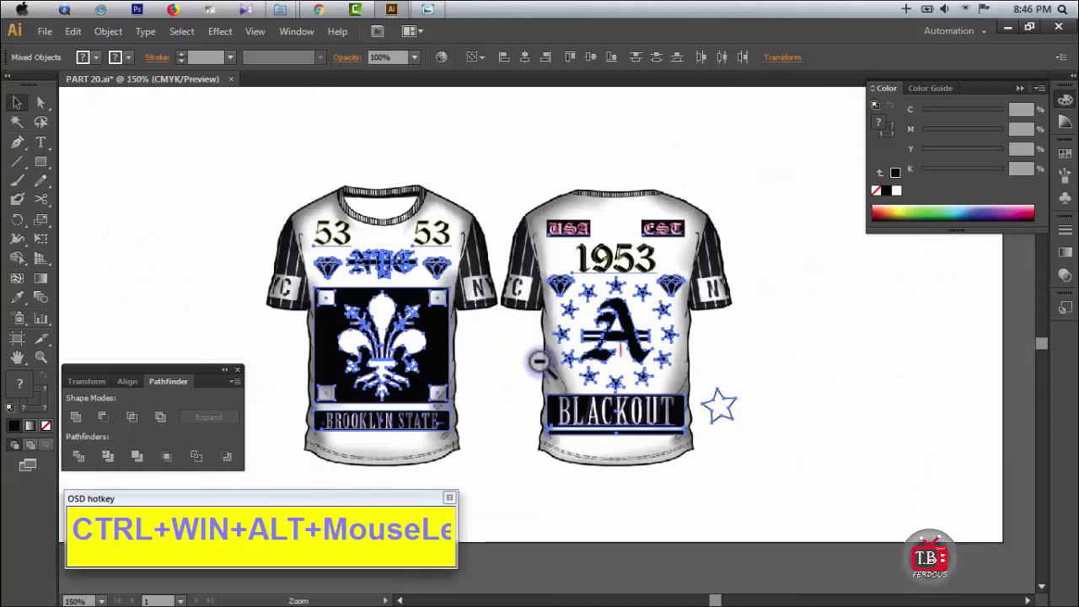
{"action": "left_click_drag", "start_coordinate": [419, 352], "coordinate": [546, 422]}
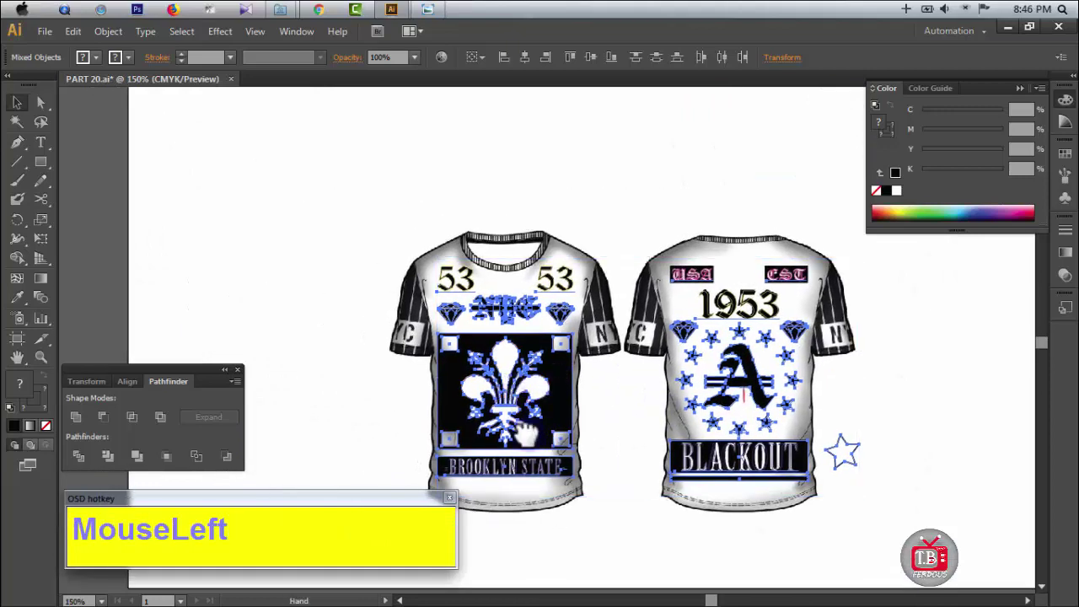
{"action": "left_click", "coordinate": [585, 387], "text": "ctrl+alt+super"}
{"action": "left_click", "coordinate": [584, 388], "text": "ctrl+alt+super"}
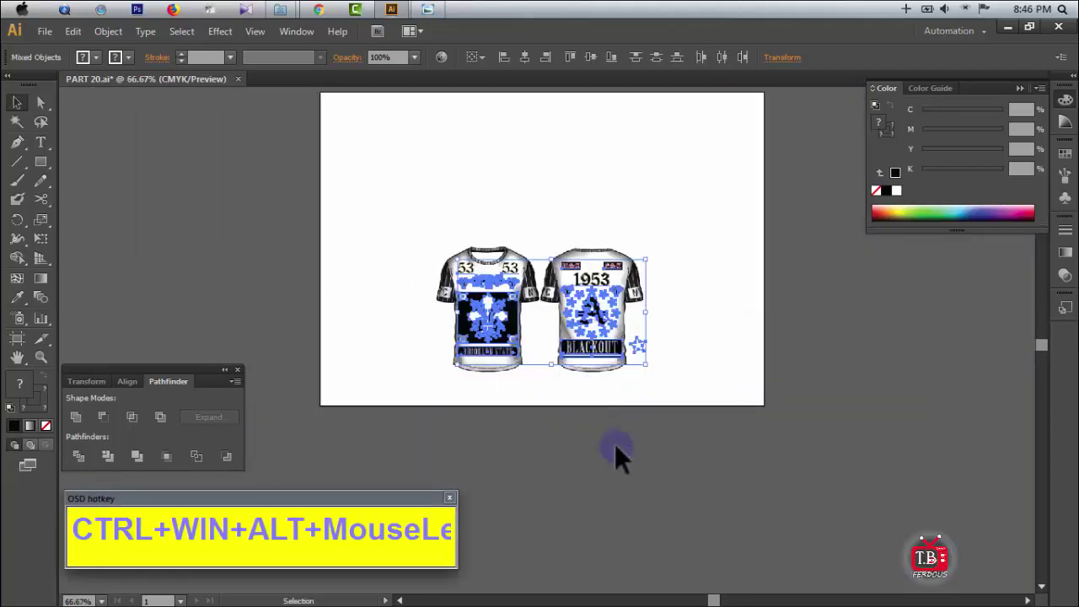
Step: Unlock the shirt image, select it with all its artwork, and place a horizontally aligned copy beside the original, toward the artboard's left edge
{"action": "left_click", "coordinate": [616, 447]}
{"action": "key", "text": "ctrl+alt+2"}
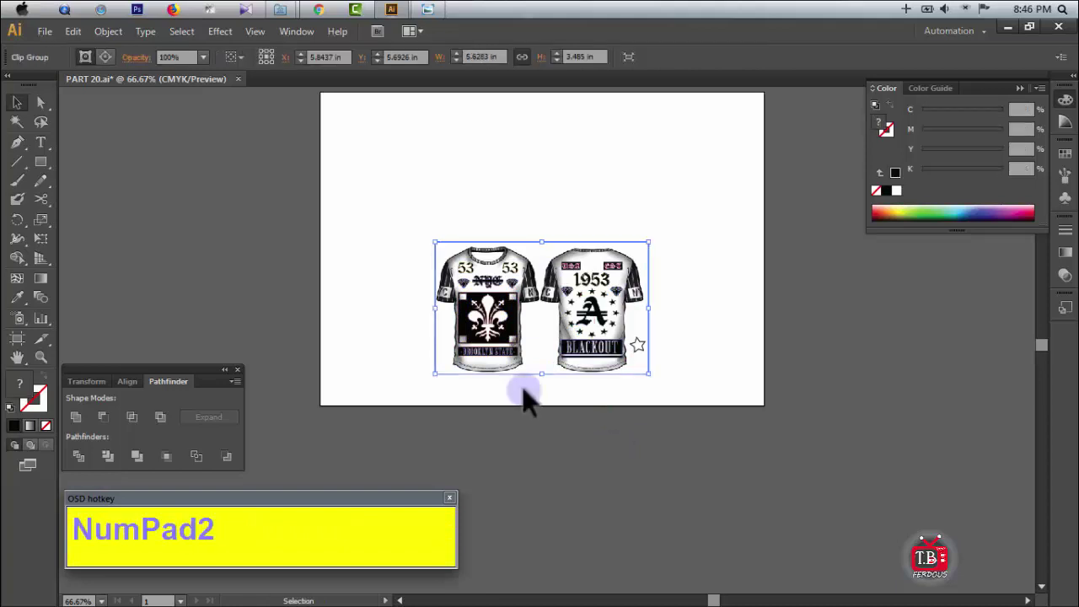
{"action": "left_click_drag", "start_coordinate": [389, 194], "coordinate": [956, 525]}
{"action": "left_click_drag", "start_coordinate": [590, 325], "coordinate": [284, 289], "text": "alt+shift"}
{"action": "left_click", "coordinate": [421, 224]}
Step: Lock the original shirt image and move its line artwork back up into the empty area above the shirts
{"action": "left_click", "coordinate": [451, 237]}
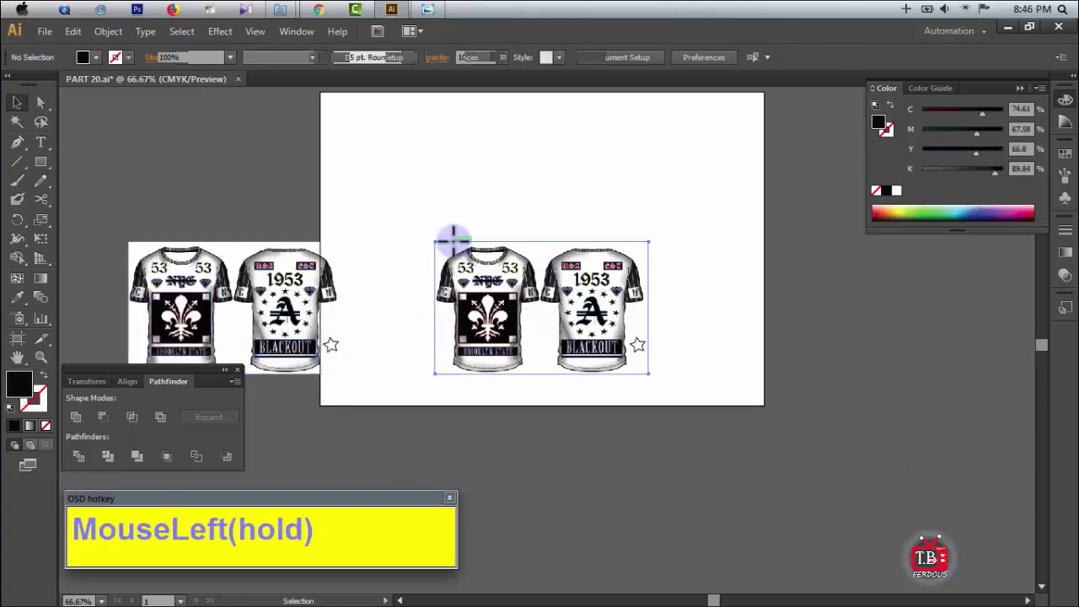
{"action": "key", "text": "ctrl+2"}
{"action": "left_click_drag", "start_coordinate": [438, 241], "coordinate": [591, 180]}
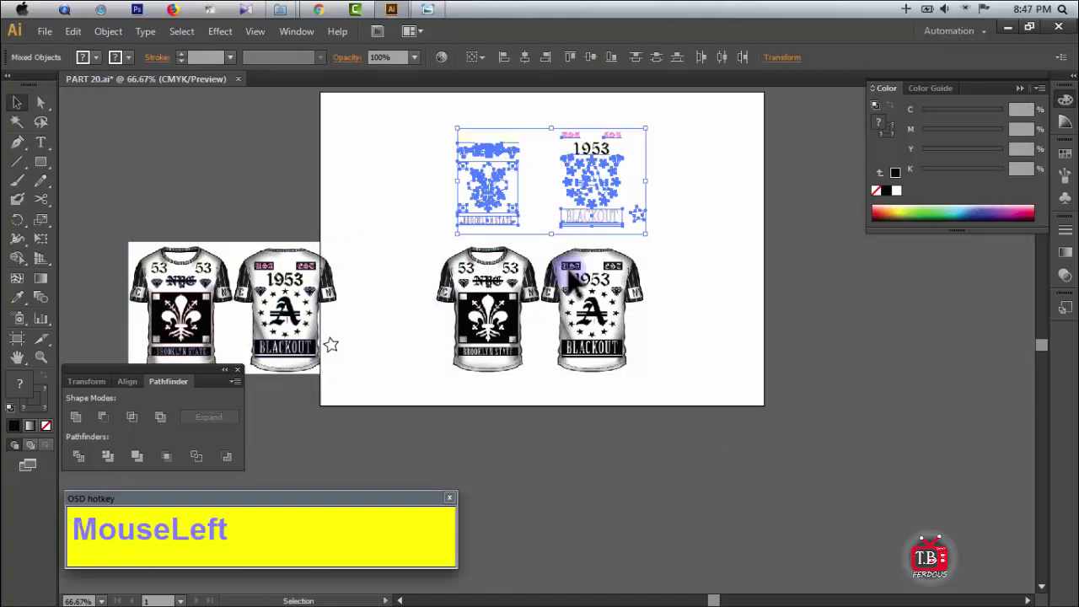
{"action": "left_click", "coordinate": [568, 264]}
Step: Examine the lettering on the front shirt image and the traced diamond beside the NYC outline
{"action": "left_click", "coordinate": [554, 258], "text": "ctrl"}
{"action": "left_click_drag", "start_coordinate": [344, 107], "coordinate": [513, 332]}
{"action": "left_click", "coordinate": [402, 377], "text": "ctrl"}
{"action": "left_click_drag", "start_coordinate": [402, 376], "coordinate": [431, 343]}
{"action": "left_click", "coordinate": [716, 265], "text": "ctrl+alt+super"}
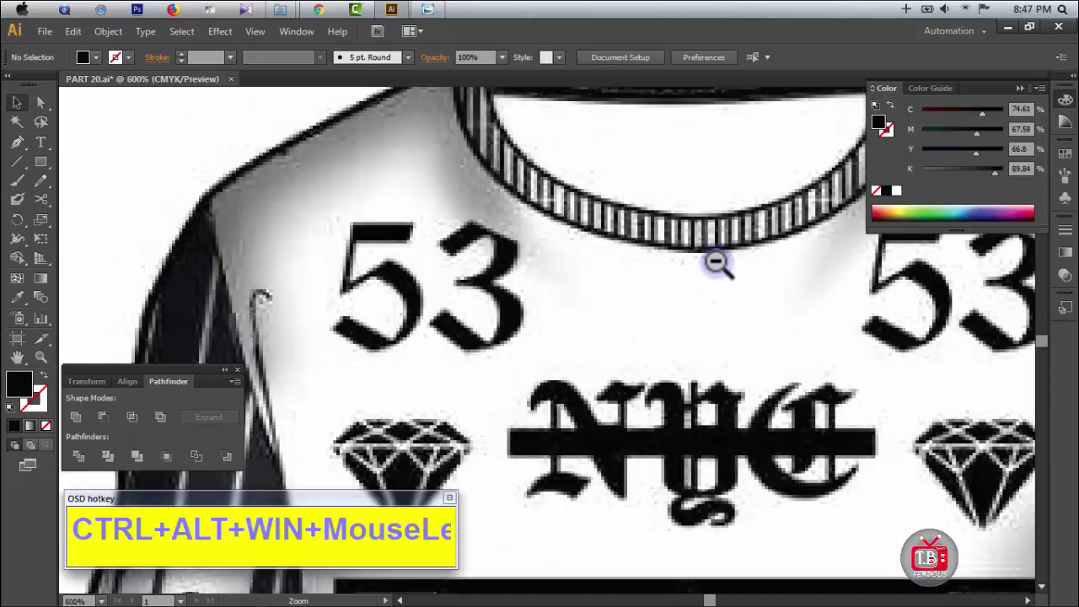
{"action": "left_click", "coordinate": [666, 278], "text": "ctrl+alt+super"}
{"action": "left_click", "coordinate": [621, 289], "text": "ctrl+alt+super"}
{"action": "key", "text": "space"}
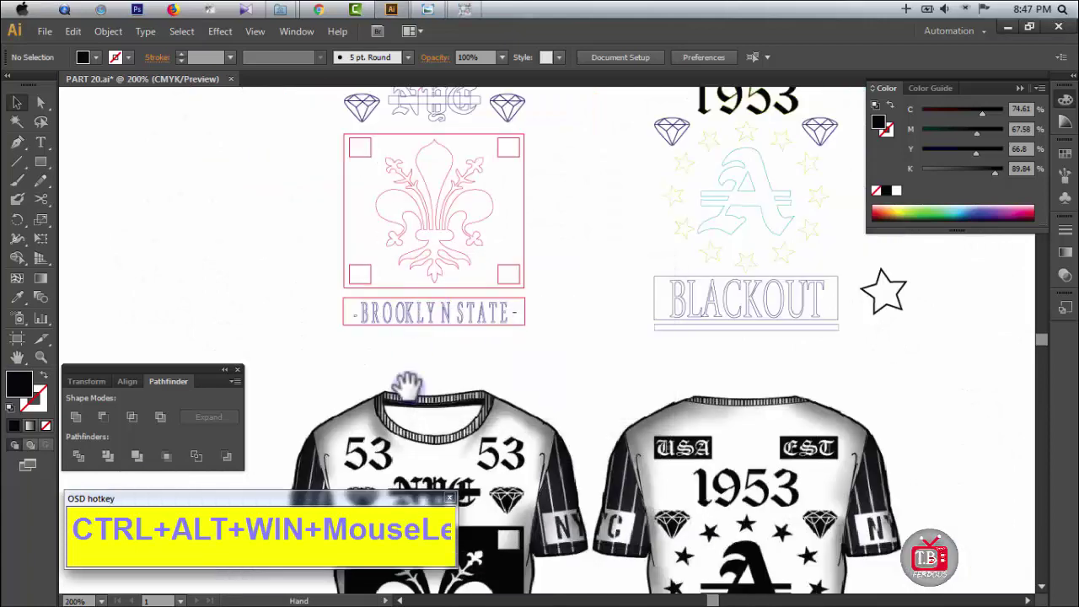
{"action": "left_click_drag", "start_coordinate": [347, 171], "coordinate": [359, 232]}
{"action": "left_click_drag", "start_coordinate": [338, 149], "coordinate": [438, 215]}
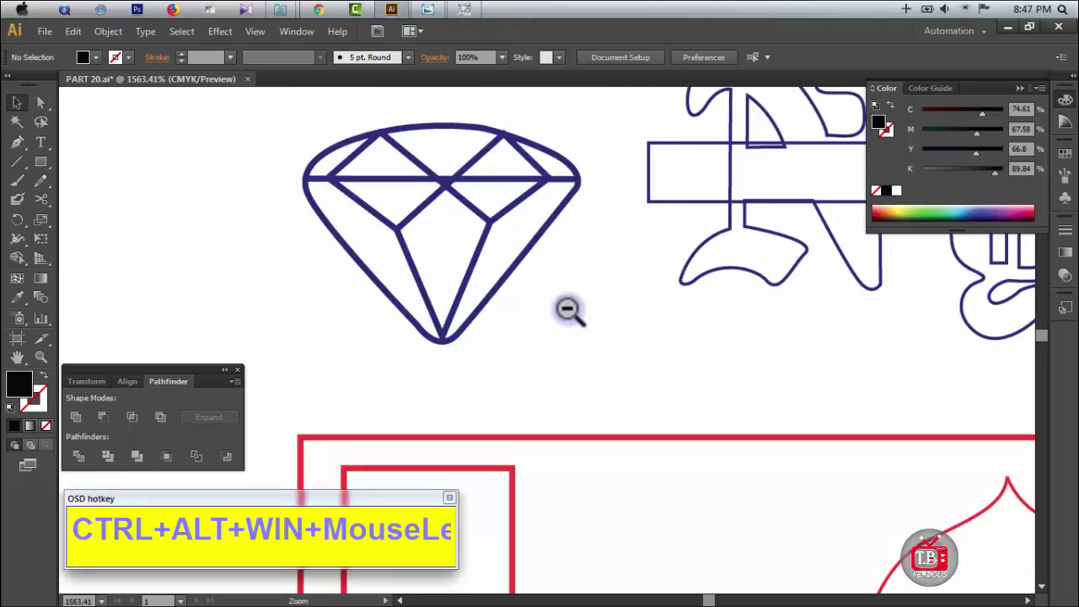
{"action": "left_click", "coordinate": [567, 309], "text": "ctrl+alt+super"}
{"action": "left_click", "coordinate": [570, 308], "text": "ctrl+alt+super"}
{"action": "left_click", "coordinate": [573, 380], "text": "ctrl+alt+super"}
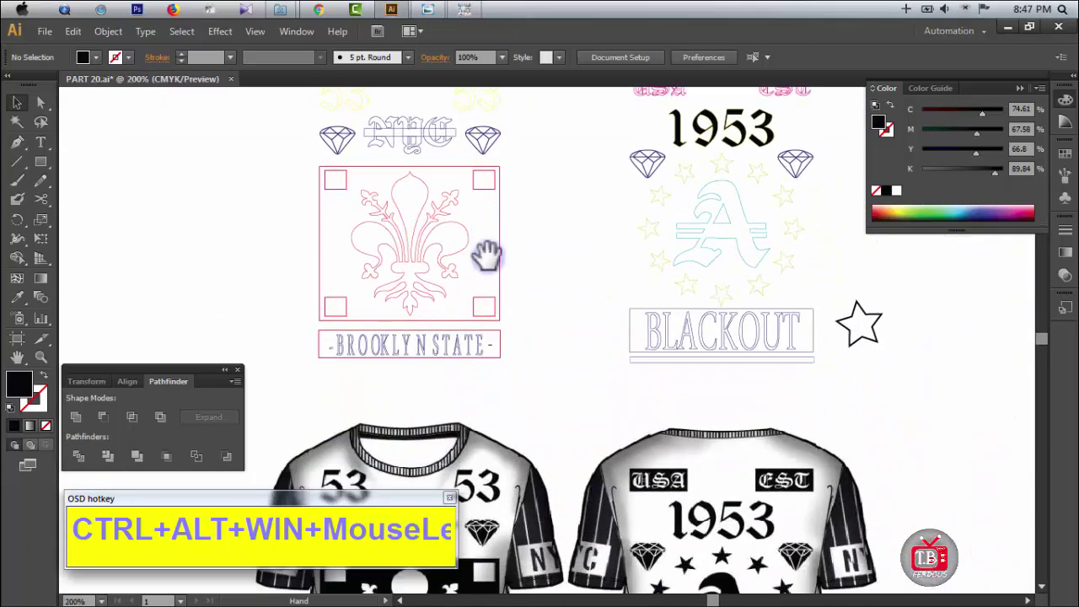
Step: Examine the facets of the printed diamond beside NYC on the front shirt image
{"action": "left_click_drag", "start_coordinate": [389, 427], "coordinate": [444, 332]}
{"action": "left_click_drag", "start_coordinate": [349, 415], "coordinate": [466, 474]}
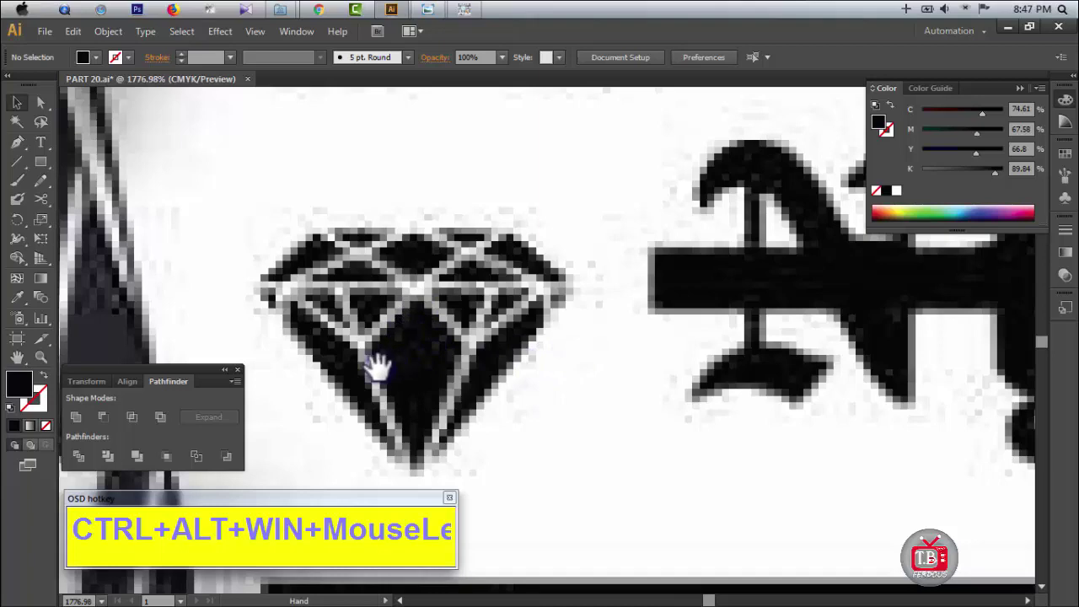
{"action": "left_click", "coordinate": [571, 271], "text": "ctrl+alt"}
{"action": "left_click", "coordinate": [570, 271], "text": "ctrl+alt"}
{"action": "left_click", "coordinate": [570, 271], "text": "ctrl+alt"}
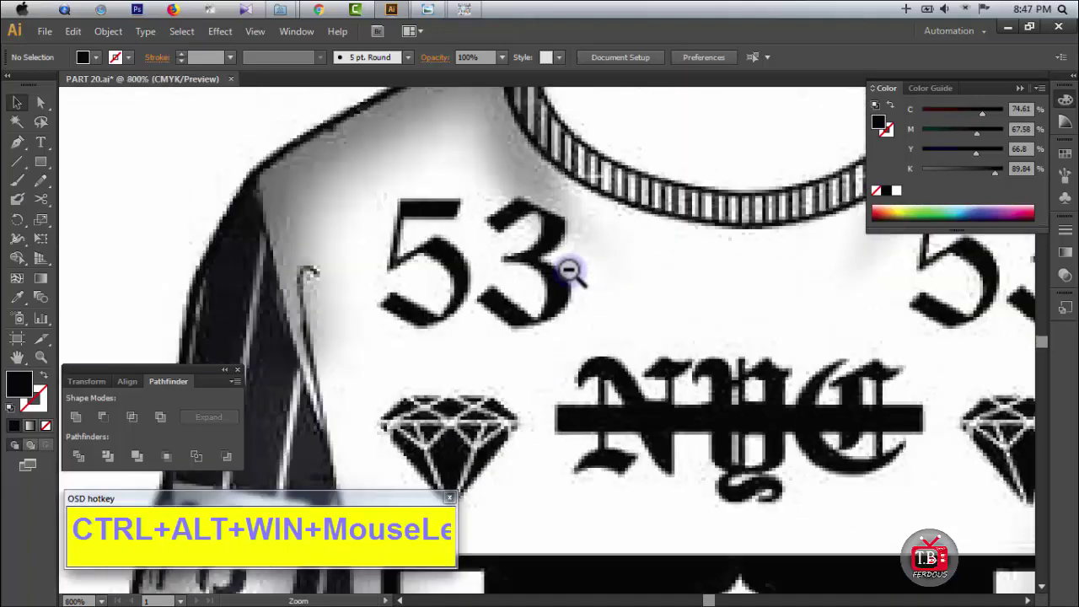
{"action": "left_click", "coordinate": [571, 270], "text": "ctrl+alt"}
{"action": "left_click", "coordinate": [571, 271], "text": "ctrl+alt"}
{"action": "left_click", "coordinate": [571, 271], "text": "ctrl+alt"}
Step: Select the outer contour of the traced diamond to the left of the NYC outline
{"action": "left_click_drag", "start_coordinate": [576, 243], "coordinate": [563, 407]}
{"action": "left_click_drag", "start_coordinate": [489, 230], "coordinate": [480, 385]}
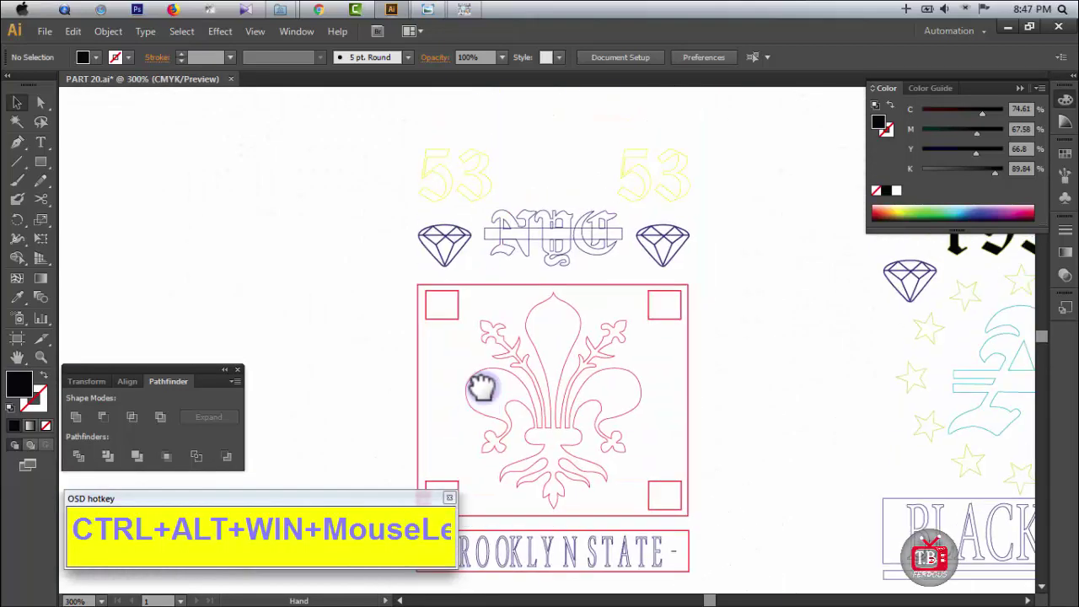
{"action": "left_click_drag", "start_coordinate": [425, 225], "coordinate": [508, 298]}
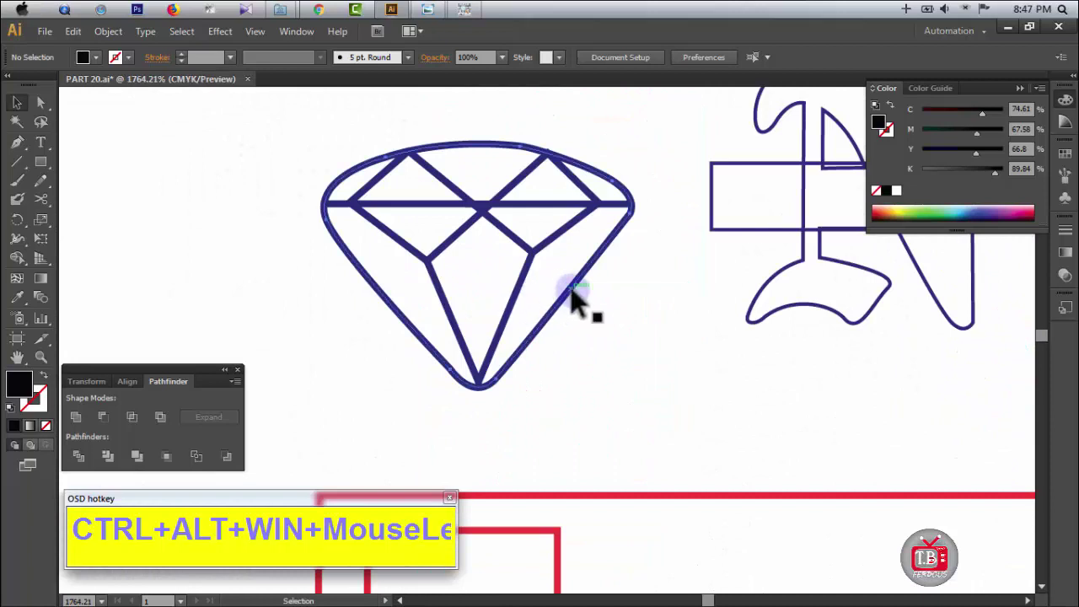
{"action": "left_click", "coordinate": [573, 295]}
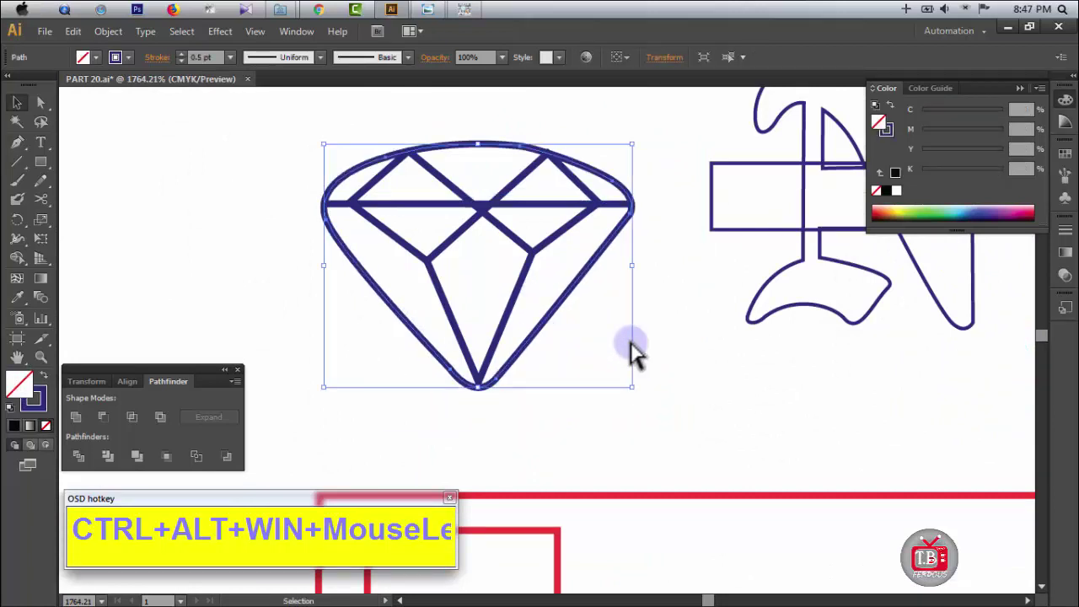
{"action": "left_click", "coordinate": [642, 355], "text": "ctrl+alt+super"}
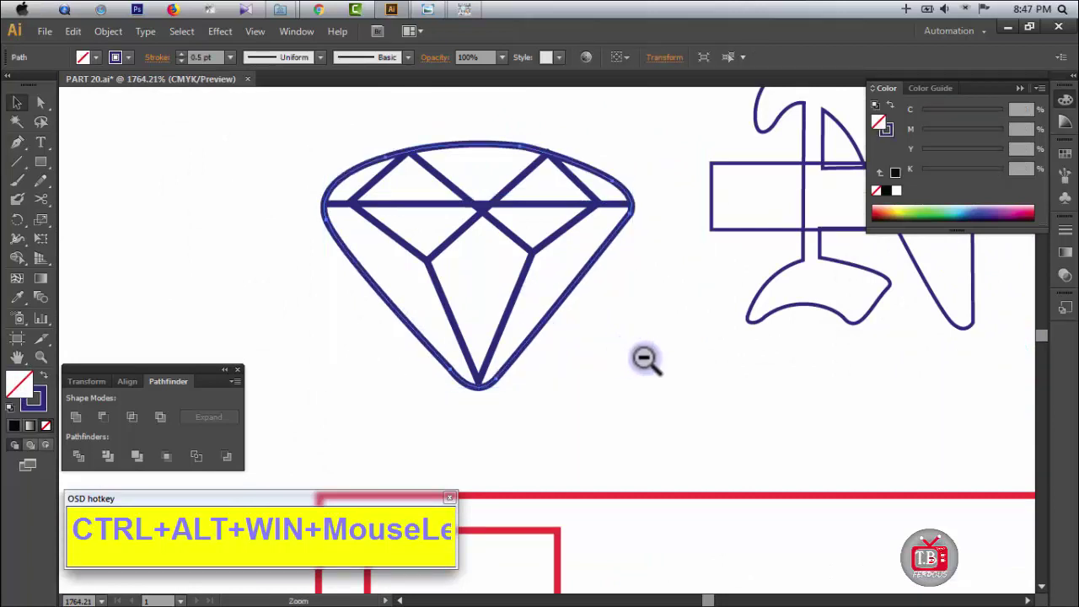
{"action": "left_click", "coordinate": [646, 359], "text": "ctrl+alt+super"}
{"action": "left_click", "coordinate": [646, 357], "text": "ctrl+alt+super"}
{"action": "left_click", "coordinate": [630, 403], "text": "ctrl+alt+super"}
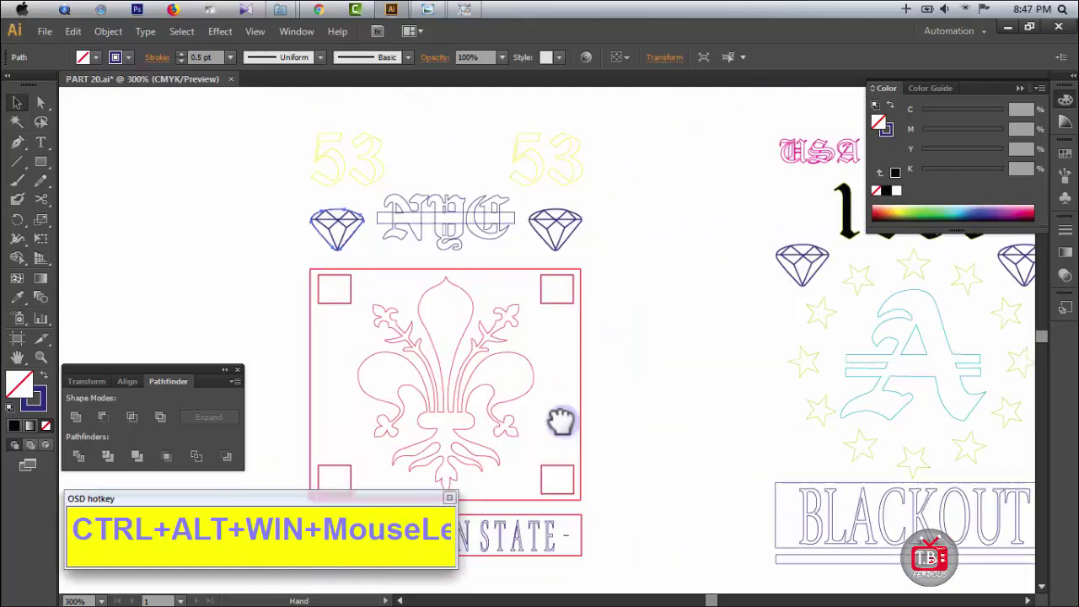
Step: Divide the whole front shirt line artwork with Pathfinder, ungroup the result and deselect it
{"action": "left_click_drag", "start_coordinate": [561, 421], "coordinate": [679, 417]}
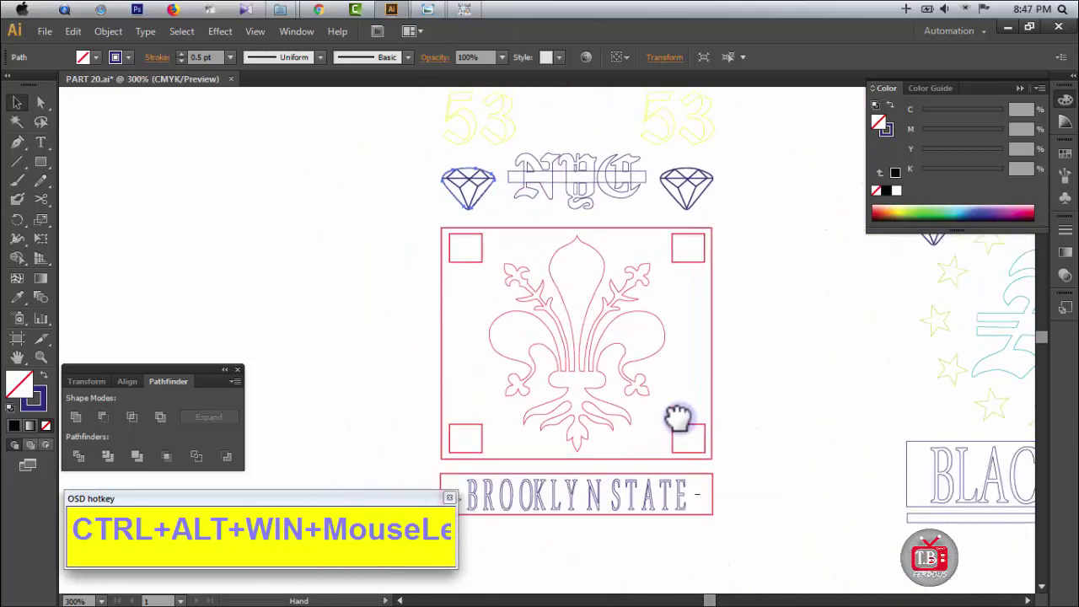
{"action": "left_click_drag", "start_coordinate": [676, 358], "coordinate": [682, 161]}
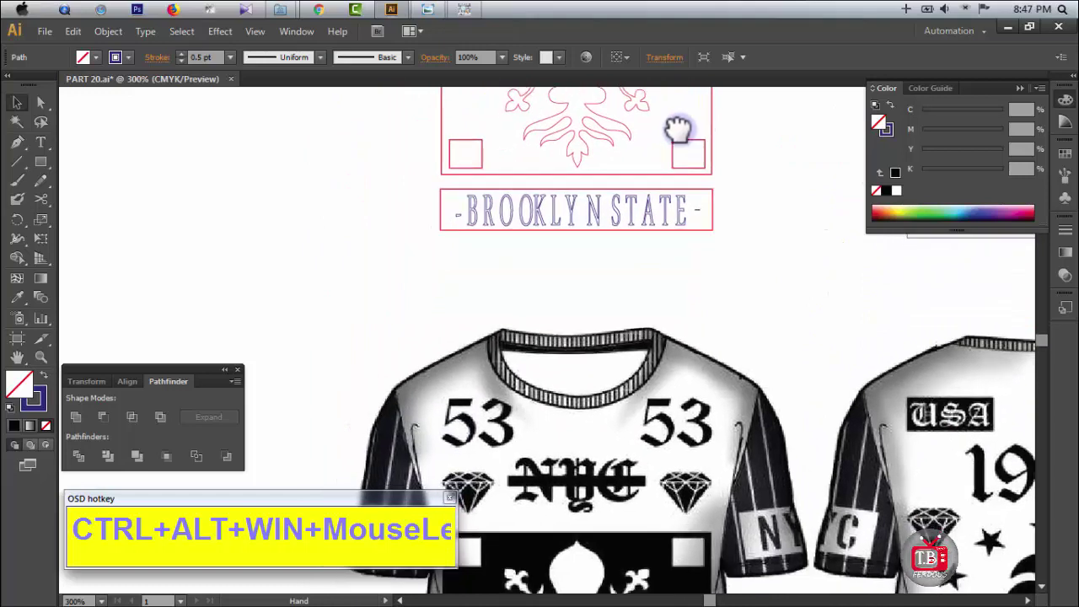
{"action": "left_click", "coordinate": [646, 263], "text": "ctrl+alt+super"}
{"action": "left_click", "coordinate": [646, 263], "text": "ctrl+alt+super"}
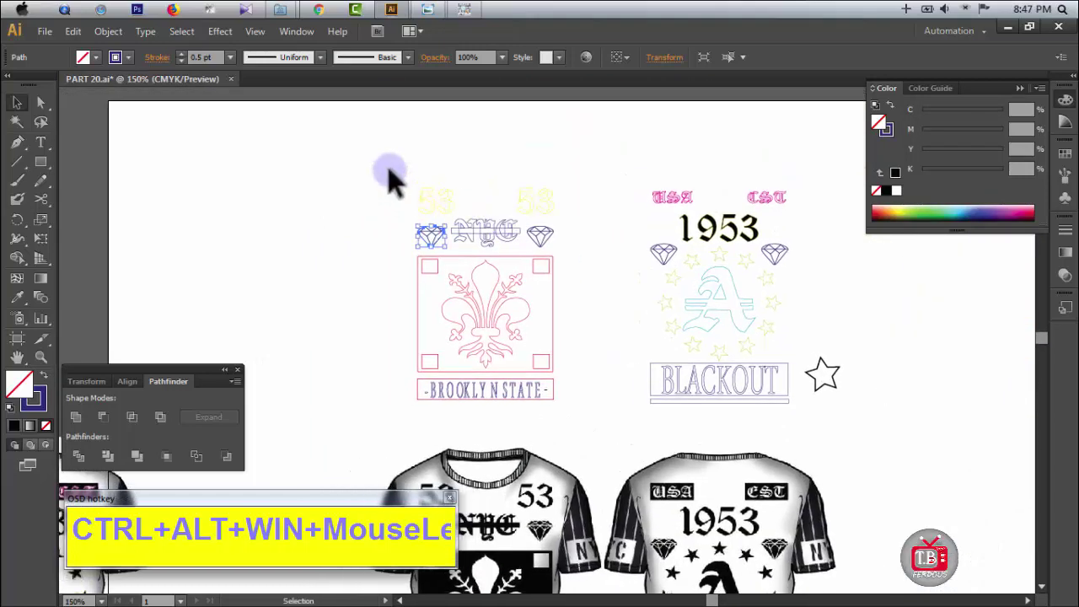
{"action": "left_click_drag", "start_coordinate": [385, 169], "coordinate": [578, 406]}
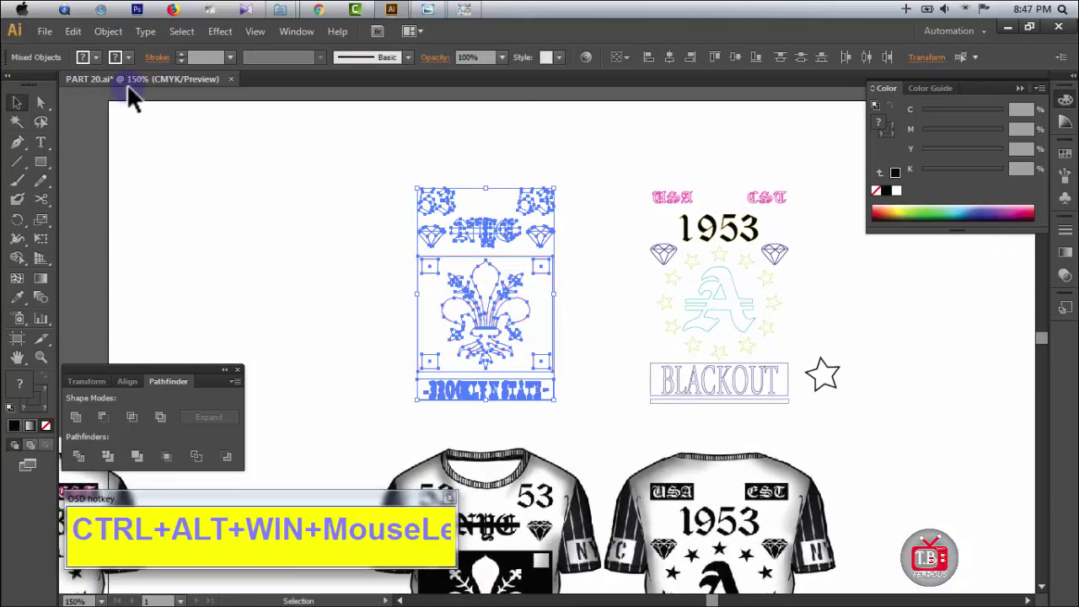
{"action": "left_click", "coordinate": [78, 456]}
{"action": "right_click", "coordinate": [426, 297]}
{"action": "left_click", "coordinate": [485, 394]}
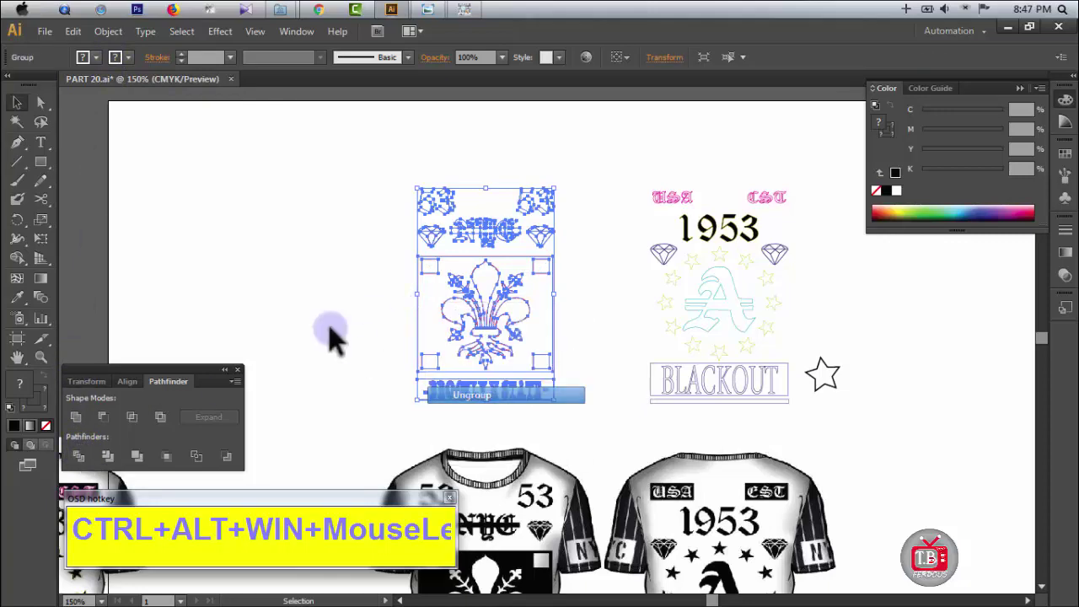
{"action": "left_click", "coordinate": [366, 346]}
Step: Swap the fill and stroke of the BROOKLYN STATE banner compound path to give it a red outline without fill
{"action": "left_click_drag", "start_coordinate": [474, 397], "coordinate": [459, 317]}
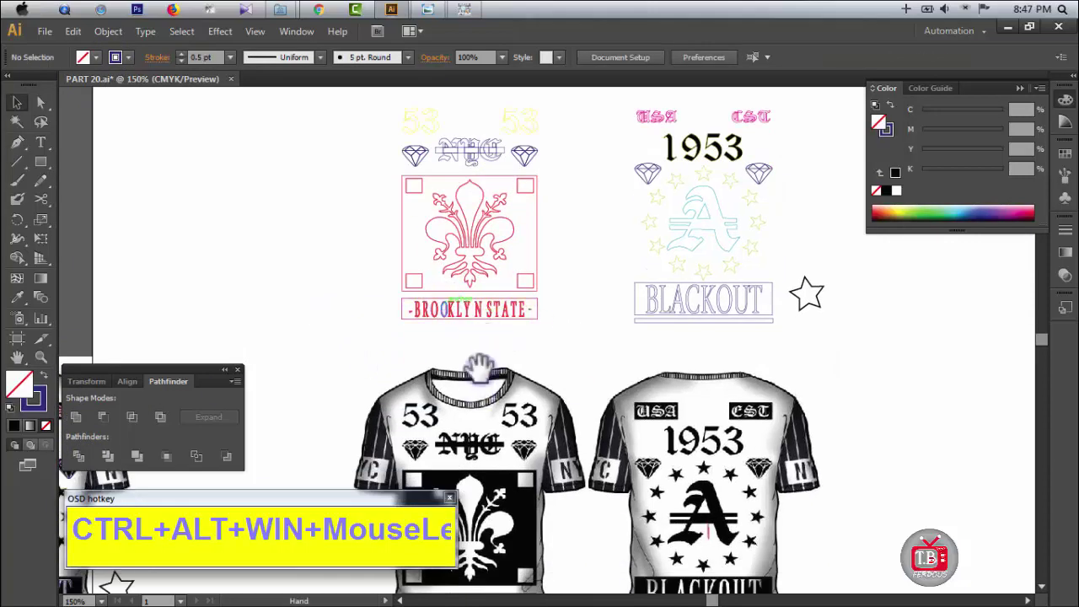
{"action": "left_click_drag", "start_coordinate": [479, 369], "coordinate": [553, 256]}
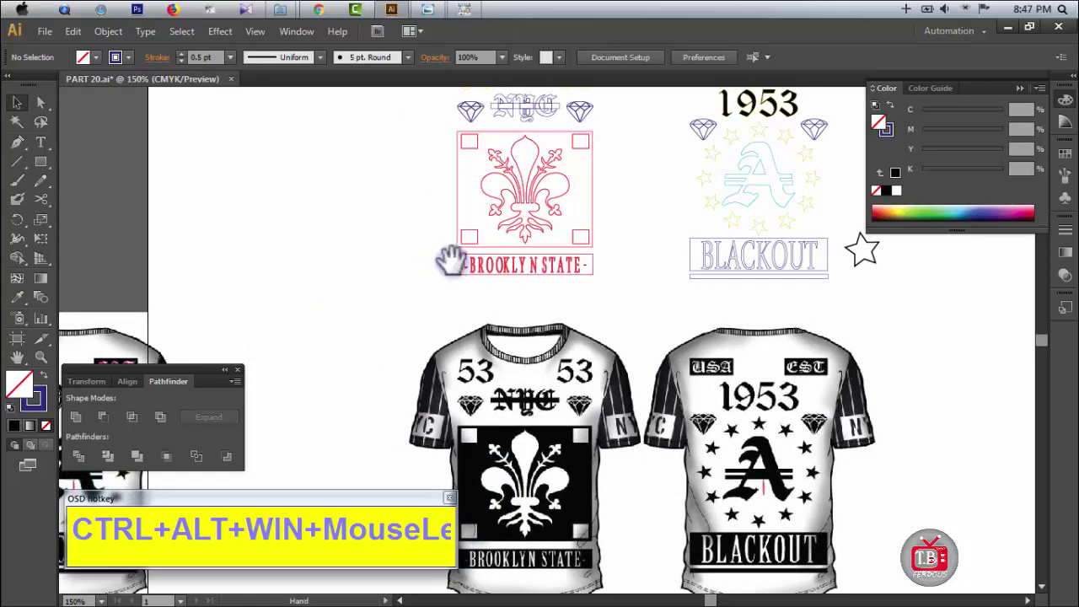
{"action": "left_click", "coordinate": [460, 261]}
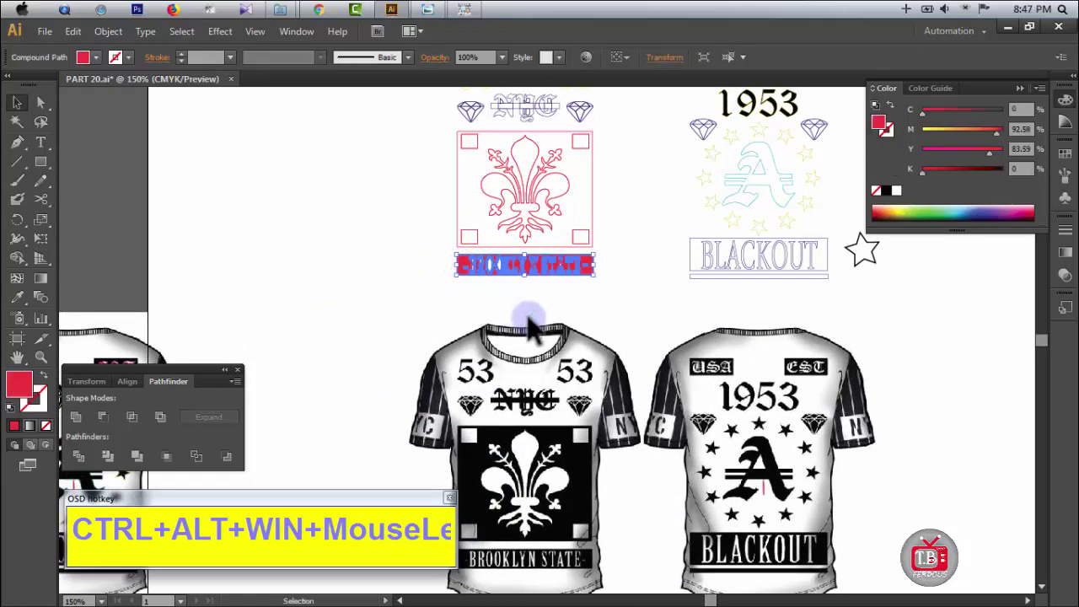
{"action": "left_click", "coordinate": [611, 321]}
{"action": "left_click_drag", "start_coordinate": [456, 245], "coordinate": [581, 301]}
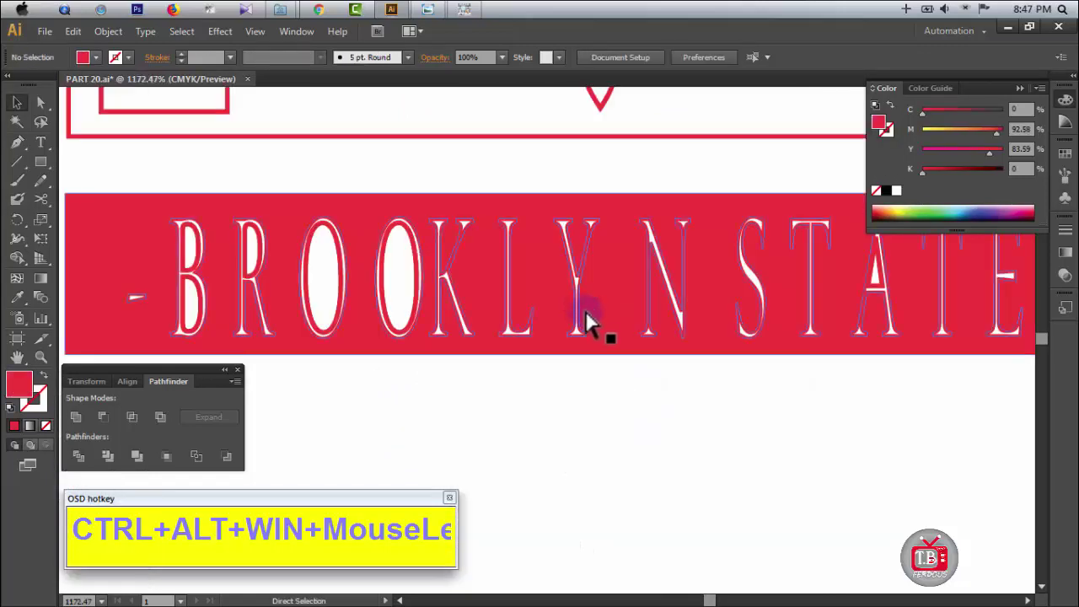
{"action": "left_click", "coordinate": [577, 324]}
{"action": "key", "text": "shift+x"}
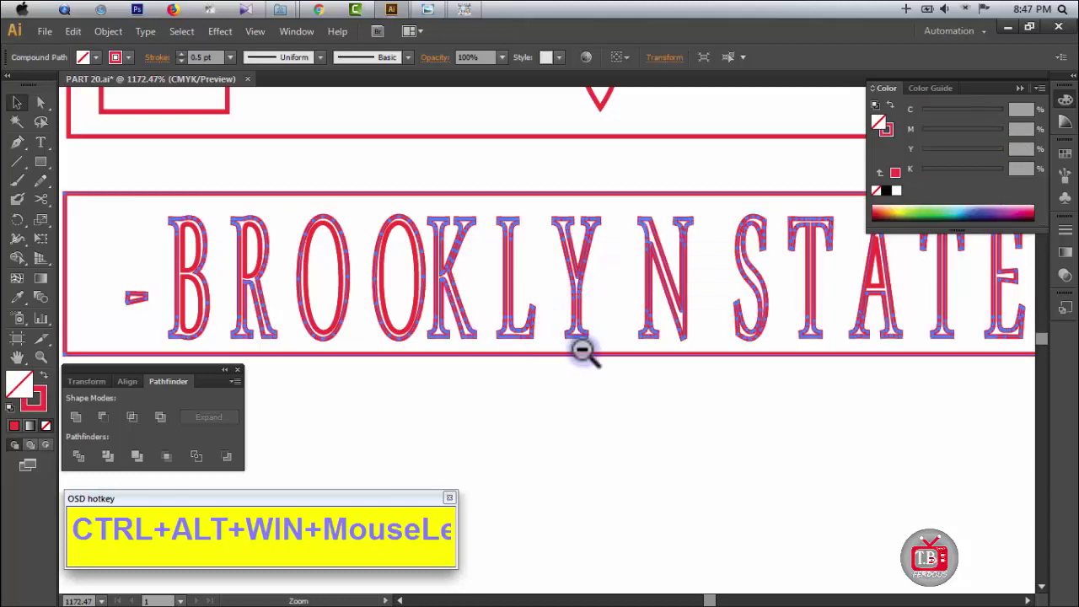
Step: Set the stroke weight of the whole front artwork to 0.3 pt and inspect the BROOKLYN STATE banner
{"action": "left_click", "coordinate": [583, 350], "text": "ctrl+alt"}
{"action": "left_click", "coordinate": [582, 350], "text": "ctrl+alt"}
{"action": "left_click", "coordinate": [582, 349], "text": "ctrl+alt"}
{"action": "left_click", "coordinate": [582, 349], "text": "alt"}
{"action": "left_click", "coordinate": [553, 308], "text": "alt"}
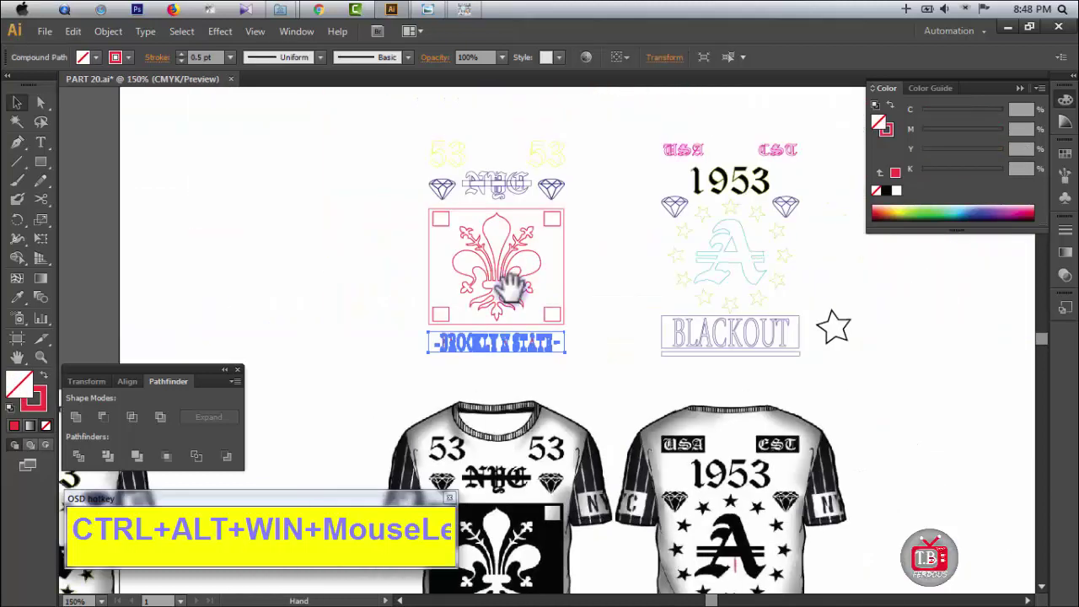
{"action": "key", "text": "v"}
{"action": "left_click_drag", "start_coordinate": [393, 118], "coordinate": [611, 370]}
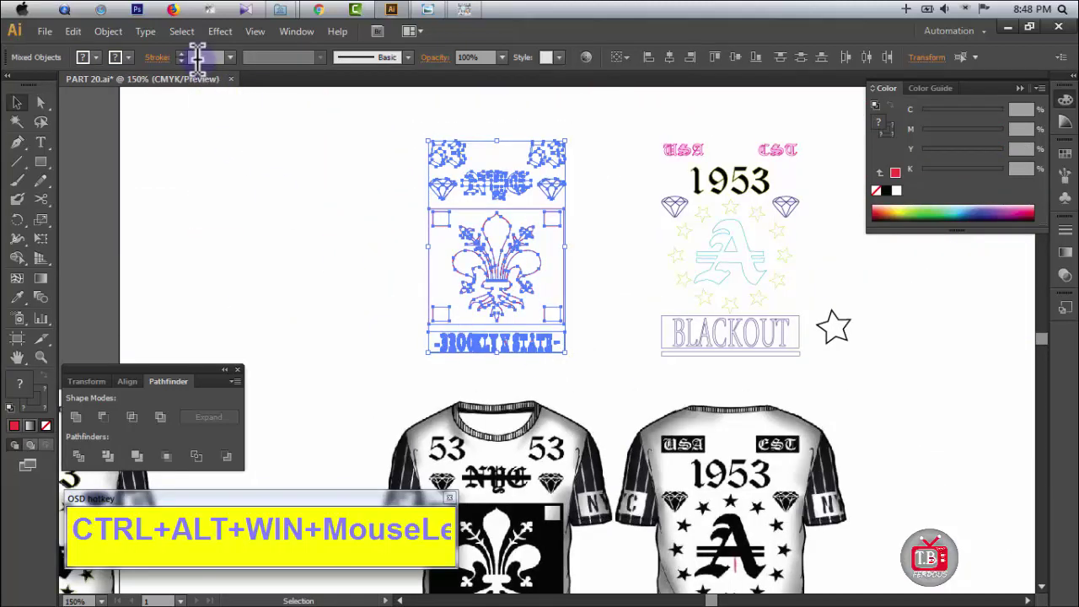
{"action": "type", "text": ".3"}
{"action": "key", "text": "Return"}
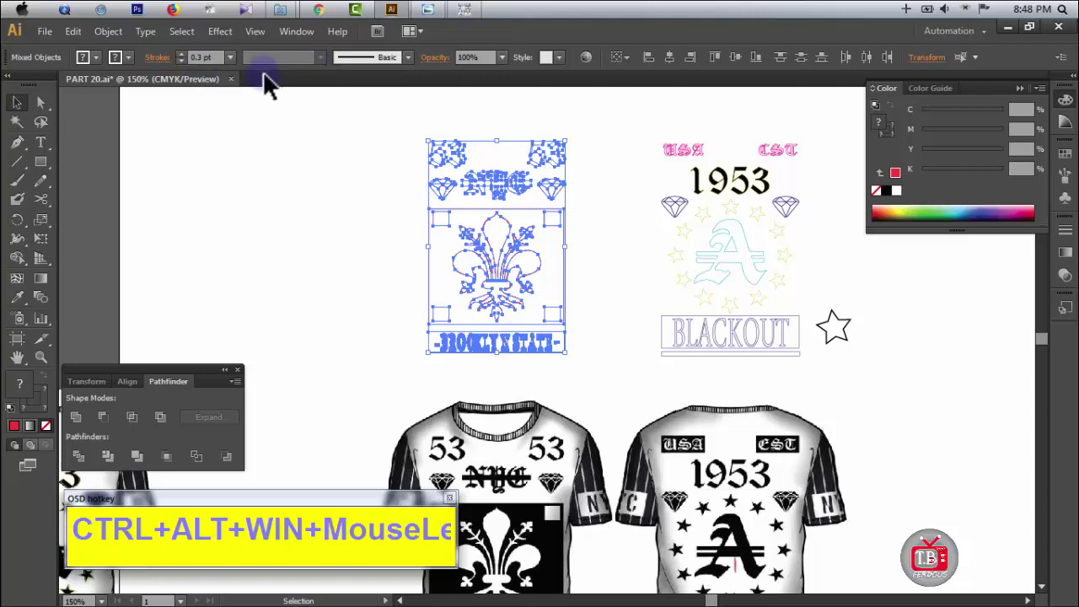
{"action": "left_click", "coordinate": [299, 173]}
{"action": "key", "text": "z"}
{"action": "left_click_drag", "start_coordinate": [405, 276], "coordinate": [565, 379]}
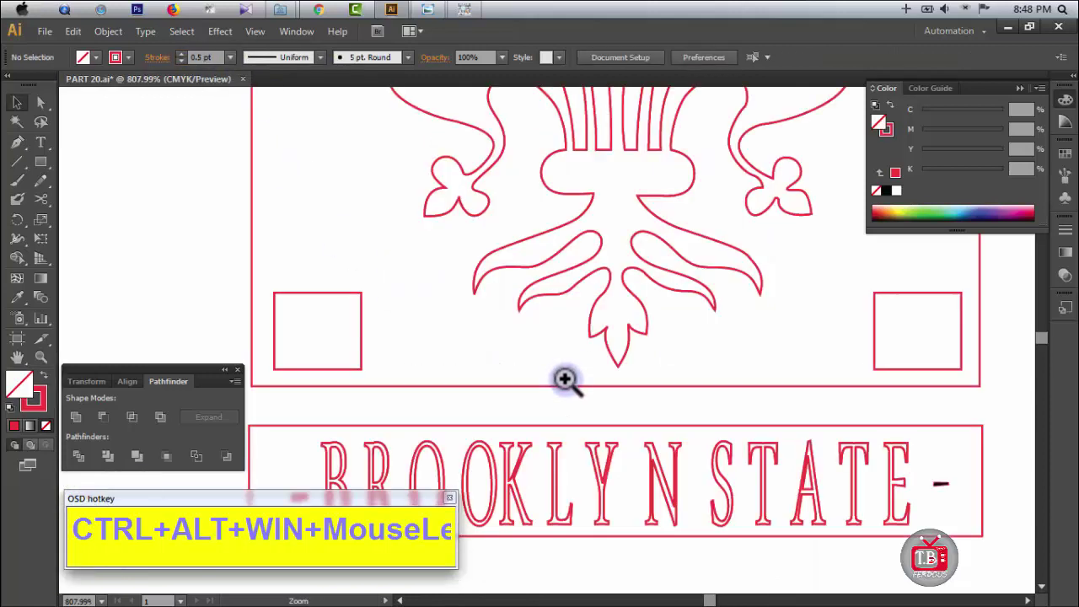
{"action": "left_click_drag", "start_coordinate": [548, 417], "coordinate": [524, 278]}
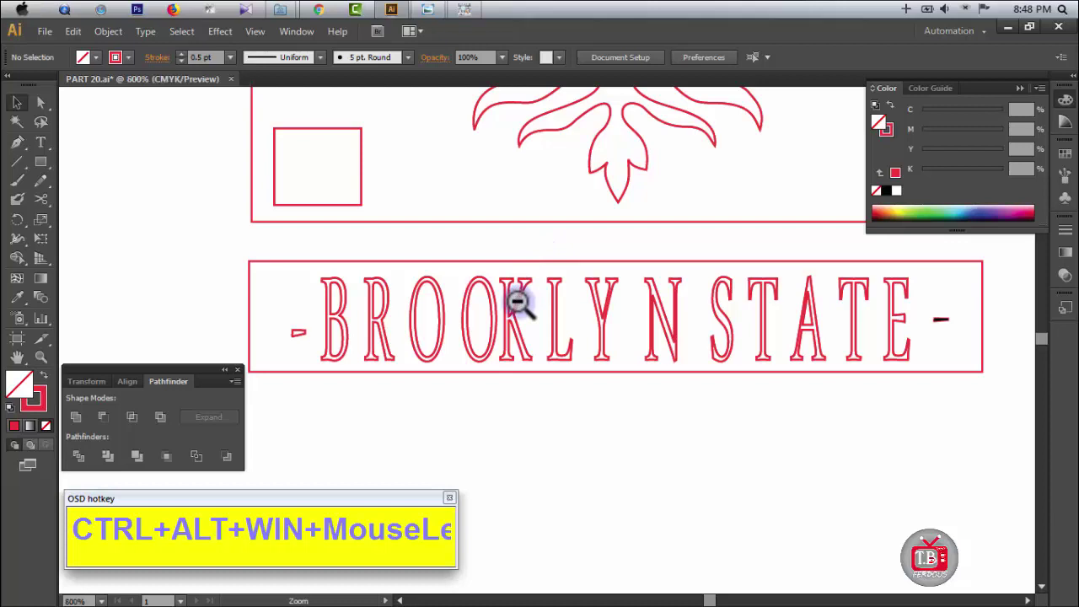
Step: Reapply the 0.3 pt stroke weight to the whole front artwork and check the fleur-de-lis and NYC outlines
{"action": "left_click", "coordinate": [518, 303], "text": "ctrl+alt"}
{"action": "left_click", "coordinate": [517, 303], "text": "ctrl+alt"}
{"action": "left_click", "coordinate": [517, 303], "text": "ctrl+alt"}
{"action": "left_click", "coordinate": [518, 303], "text": "ctrl+alt"}
{"action": "left_click", "coordinate": [518, 304], "text": "ctrl+alt"}
{"action": "left_click_drag", "start_coordinate": [607, 323], "coordinate": [567, 267]}
{"action": "left_click_drag", "start_coordinate": [496, 205], "coordinate": [642, 393]}
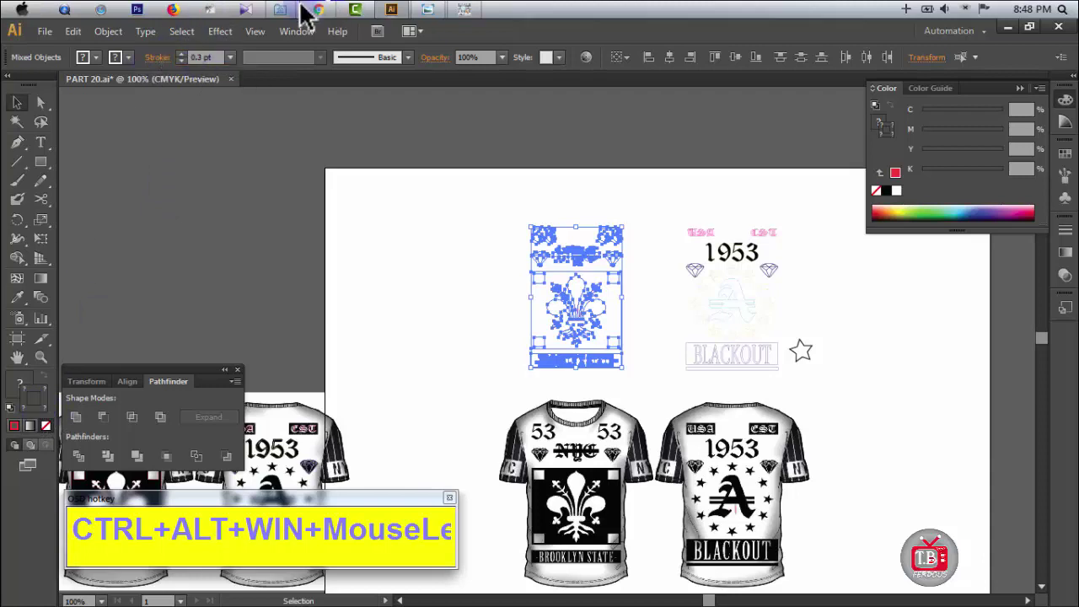
{"action": "left_click", "coordinate": [427, 236]}
{"action": "left_click_drag", "start_coordinate": [508, 244], "coordinate": [611, 347]}
{"action": "key", "text": "ctrl+z"}
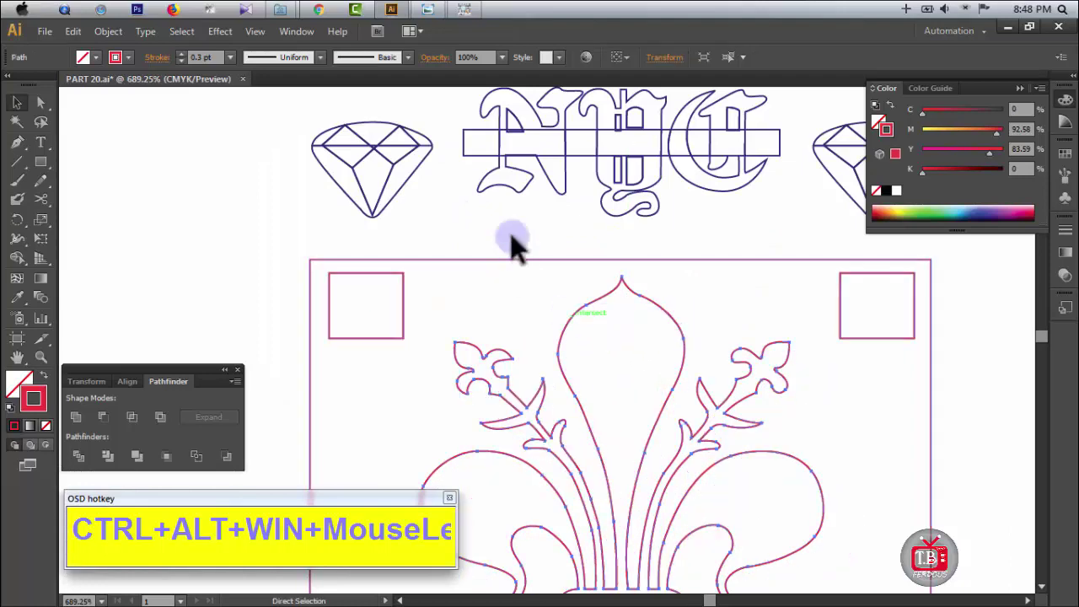
{"action": "left_click_drag", "start_coordinate": [470, 158], "coordinate": [582, 226]}
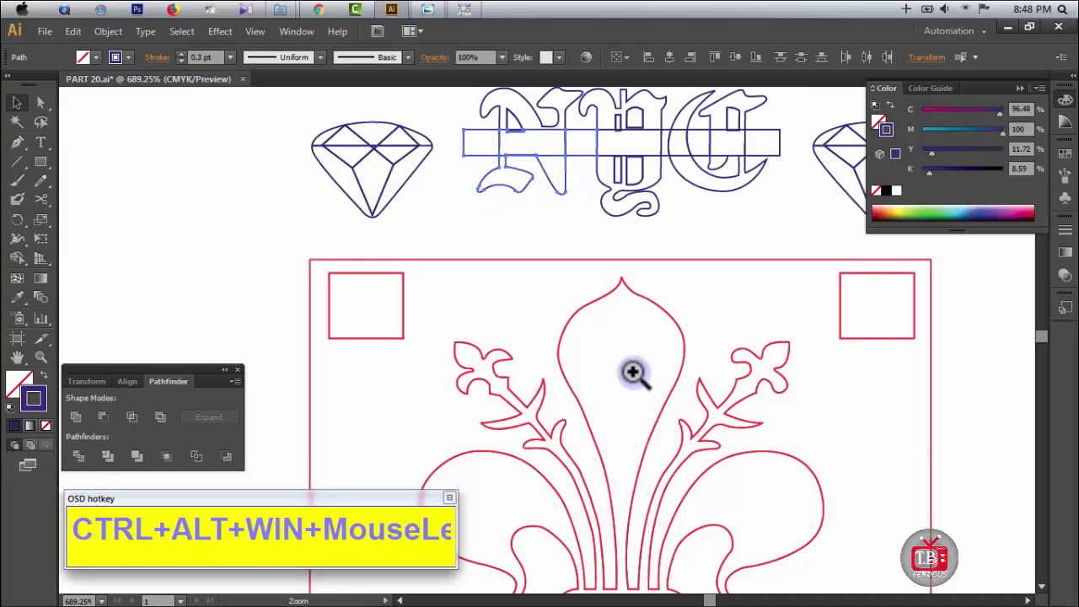
Step: Select all front line artwork once more, split it with Pathfinder Divide and ungroup the pieces
{"action": "left_click", "coordinate": [633, 373], "text": "ctrl"}
{"action": "left_click", "coordinate": [633, 373], "text": "ctrl+alt"}
{"action": "left_click", "coordinate": [633, 373], "text": "ctrl+alt"}
{"action": "left_click", "coordinate": [633, 374], "text": "ctrl+alt"}
{"action": "left_click", "coordinate": [633, 375], "text": "ctrl+alt"}
{"action": "left_click", "coordinate": [632, 375], "text": "ctrl+alt"}
{"action": "left_click_drag", "start_coordinate": [440, 413], "coordinate": [527, 354]}
{"action": "left_click", "coordinate": [539, 289]}
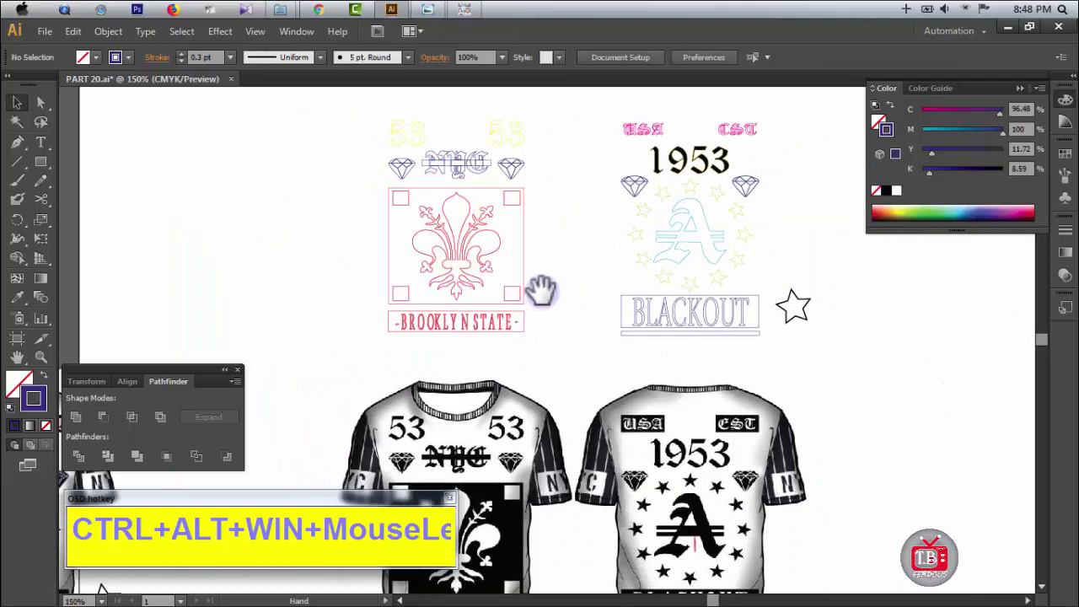
{"action": "left_click_drag", "start_coordinate": [540, 289], "coordinate": [600, 322]}
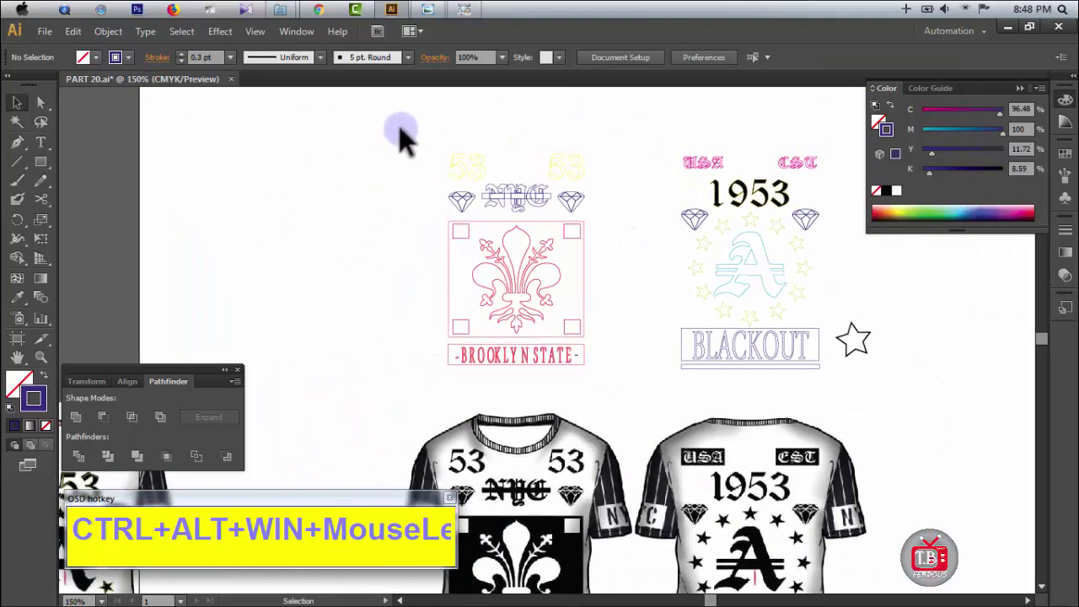
{"action": "left_click_drag", "start_coordinate": [399, 125], "coordinate": [645, 422]}
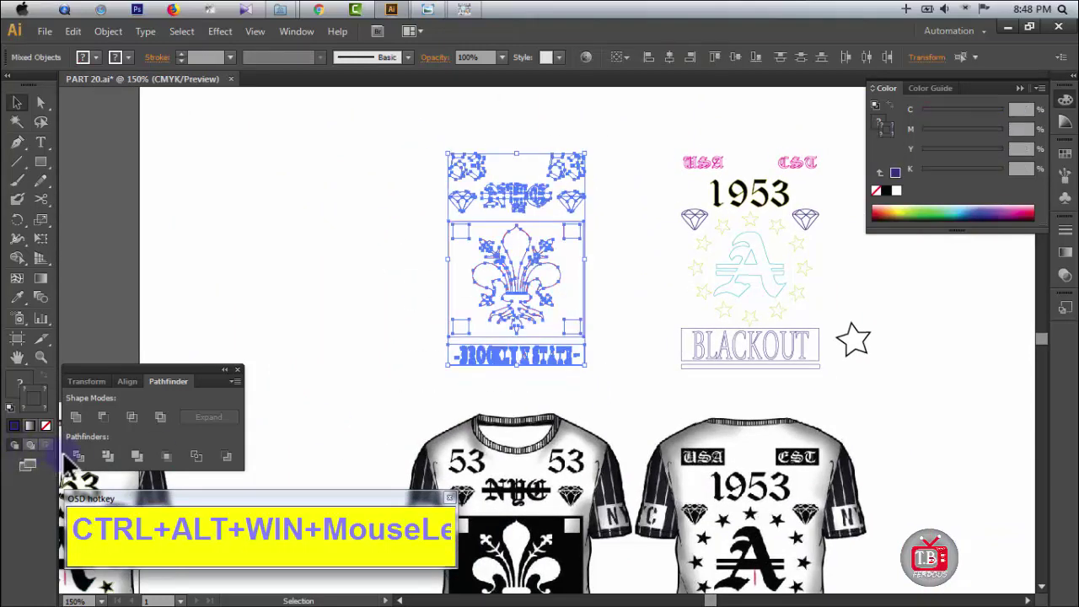
{"action": "left_click", "coordinate": [77, 457]}
{"action": "right_click", "coordinate": [423, 269]}
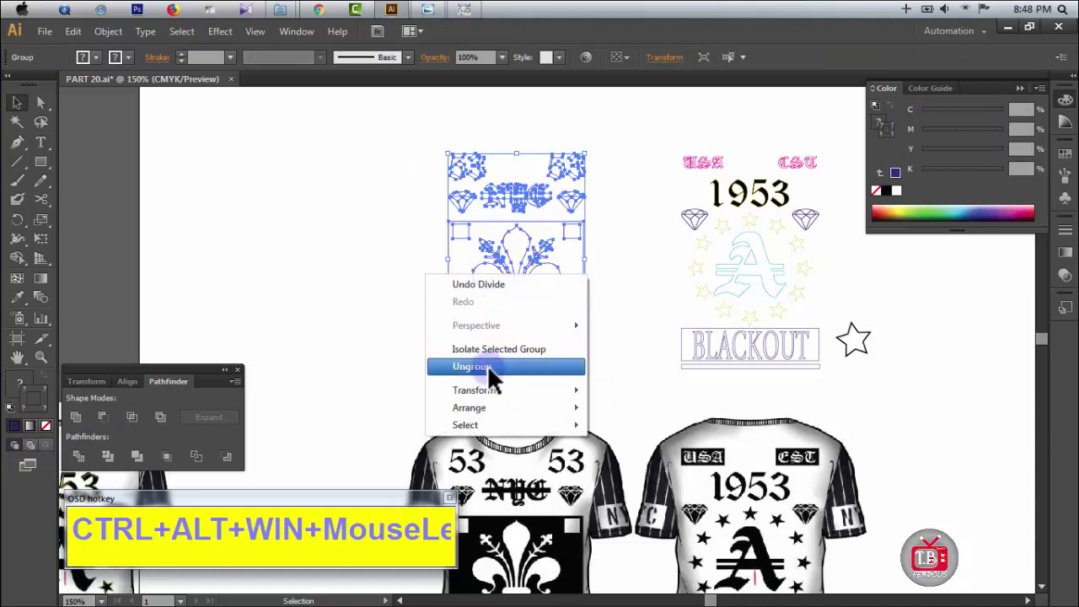
{"action": "left_click", "coordinate": [487, 365]}
{"action": "key", "text": "ctrl+shift+a"}
Step: Fill the BROOKLYN STATE banner with black sampled from the front shirt image using the Eyedropper
{"action": "left_click", "coordinate": [518, 339], "text": "ctrl"}
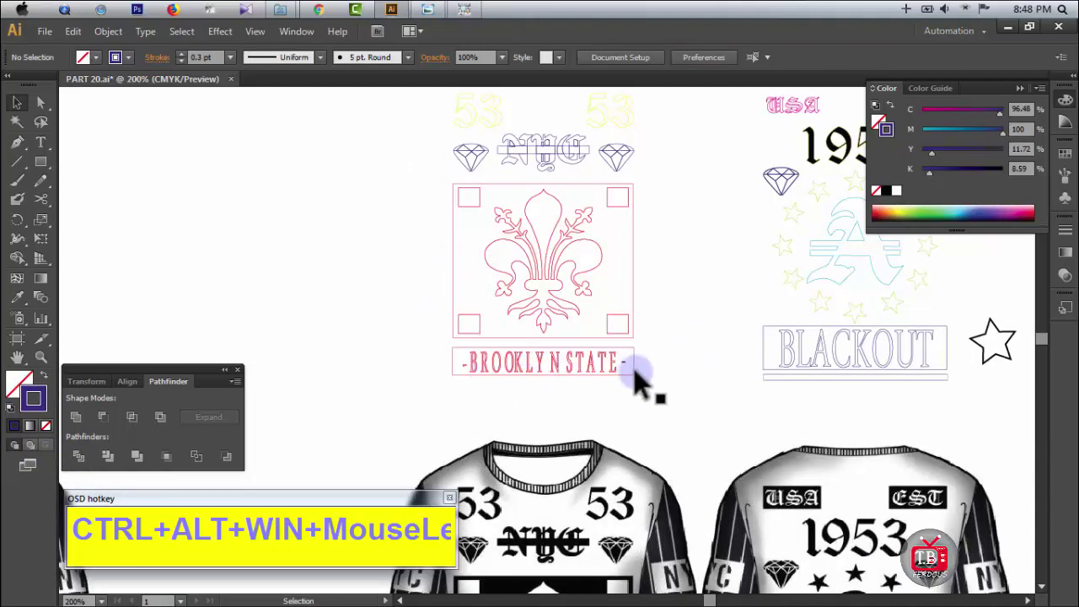
{"action": "left_click", "coordinate": [633, 368]}
{"action": "scroll", "coordinate": [636, 409], "scroll_direction": "down", "scroll_amount": 5}
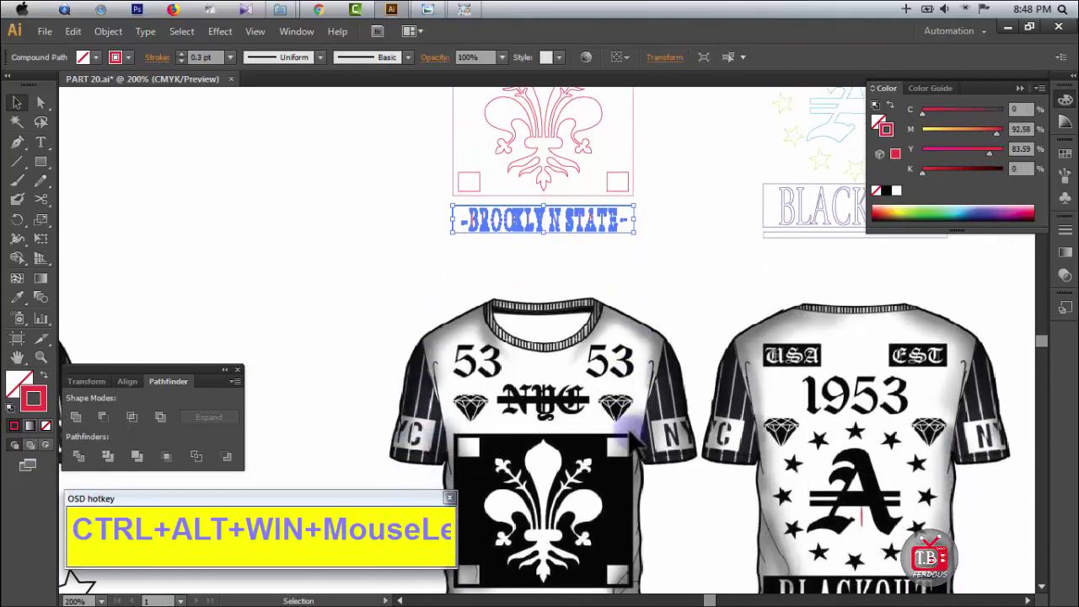
{"action": "key", "text": "i"}
{"action": "left_click", "coordinate": [584, 442]}
{"action": "left_click", "coordinate": [617, 275], "text": "ctrl"}
Step: Try deleting the black banner and the red outline of the letter B, and undo these changes
{"action": "left_click_drag", "start_coordinate": [457, 161], "coordinate": [603, 273]}
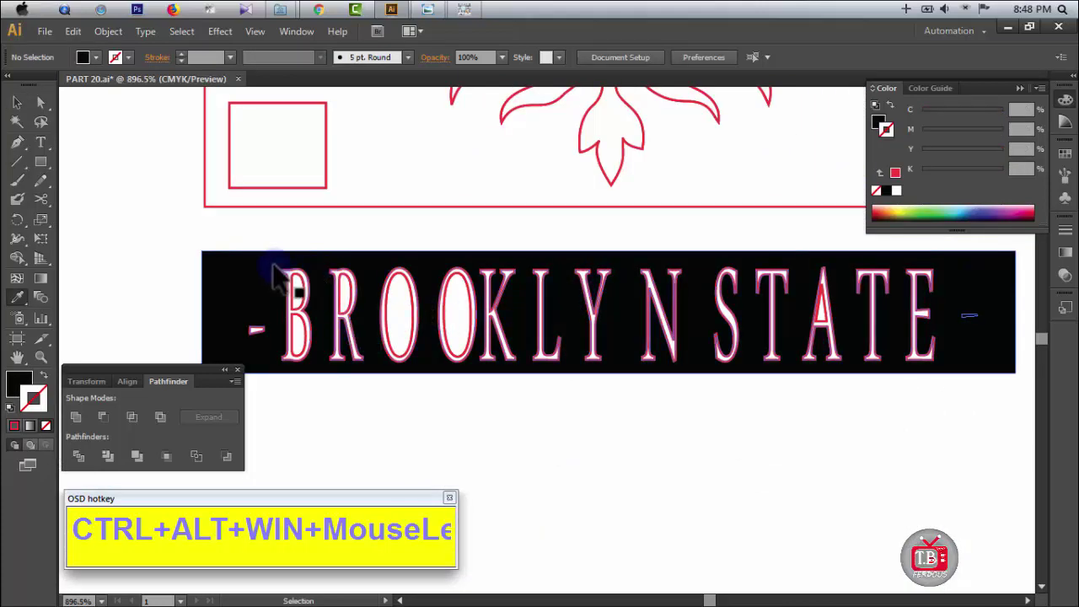
{"action": "left_click", "coordinate": [241, 271]}
{"action": "key", "text": "Delete"}
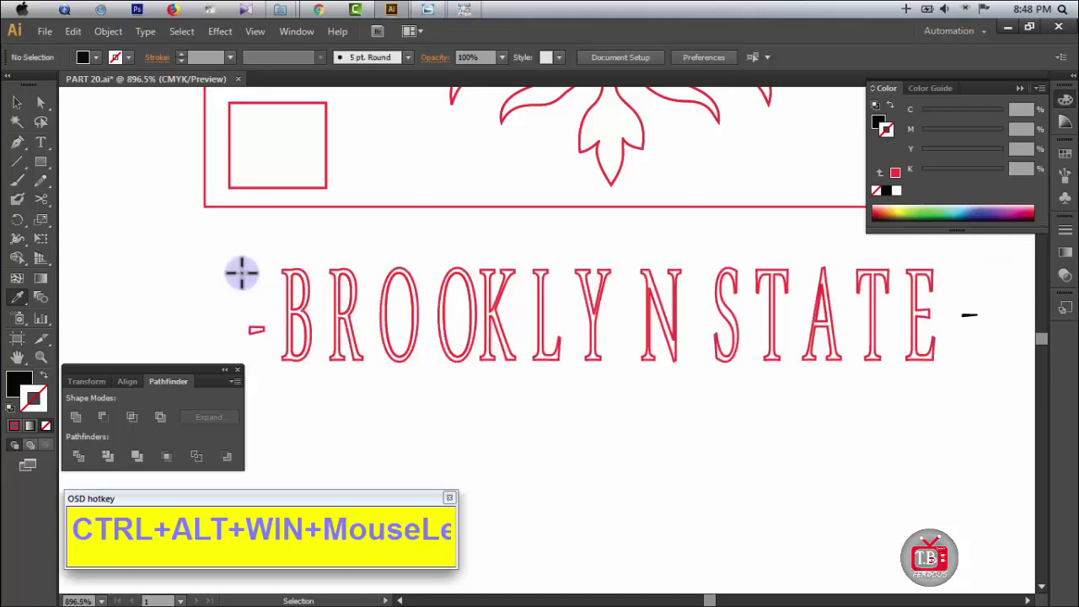
{"action": "left_click_drag", "start_coordinate": [242, 274], "coordinate": [493, 381]}
{"action": "left_click", "coordinate": [329, 310]}
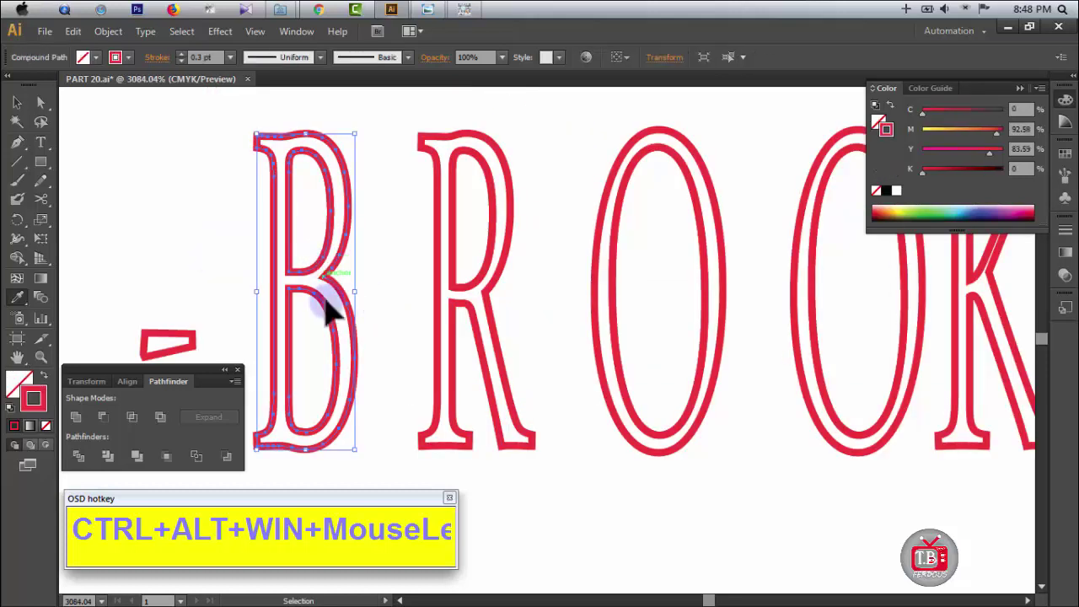
{"action": "key", "text": "Delete"}
{"action": "key", "text": "ctrl+z"}
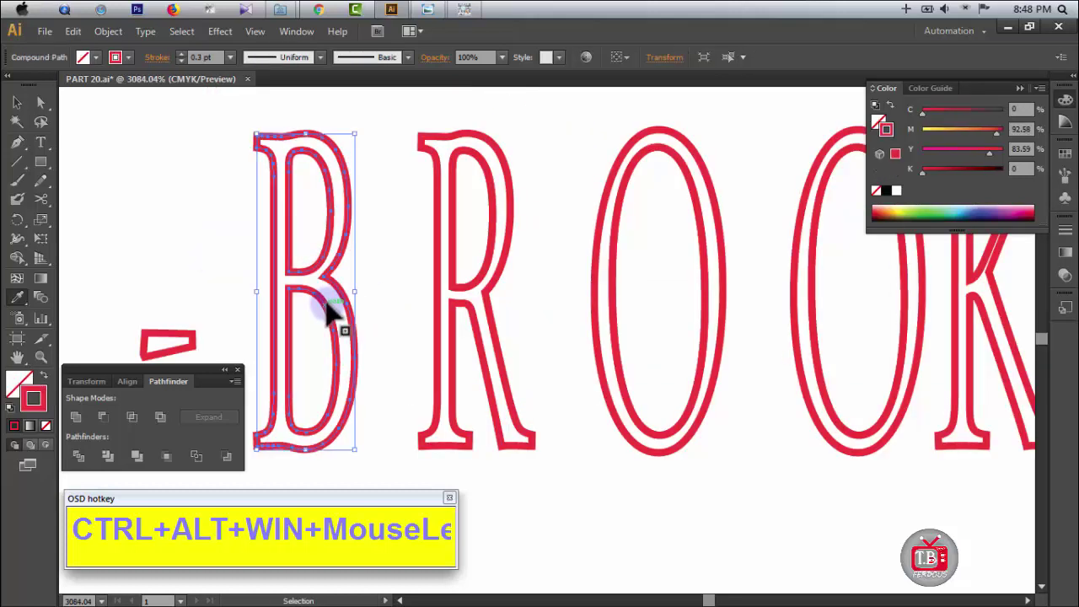
{"action": "left_click", "coordinate": [305, 249]}
{"action": "left_click_drag", "start_coordinate": [305, 250], "coordinate": [313, 327]}
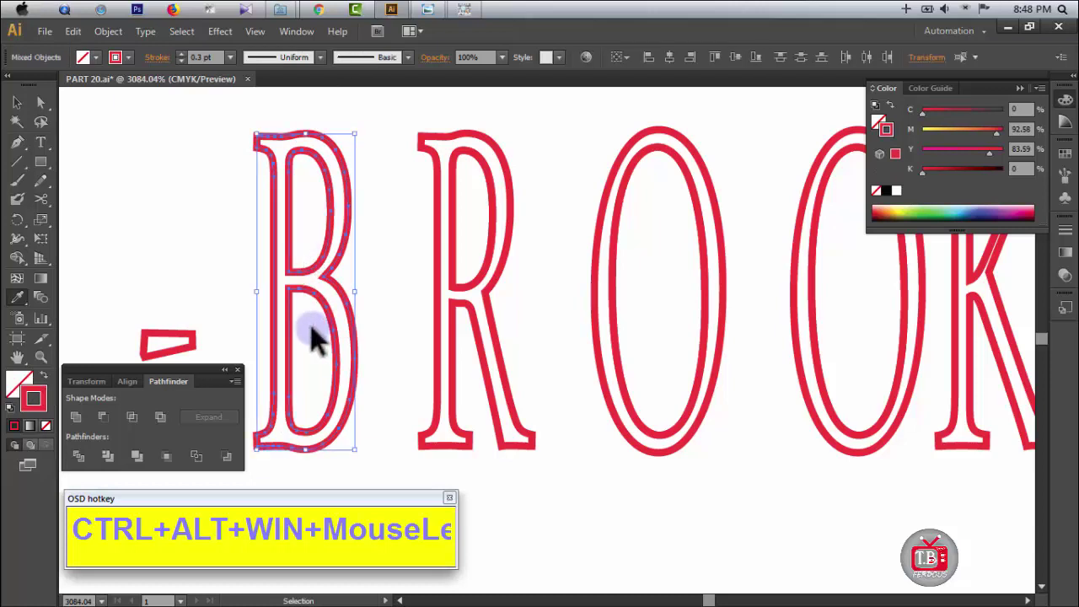
{"action": "left_click", "coordinate": [312, 325]}
{"action": "key", "text": "ctrl+z"}
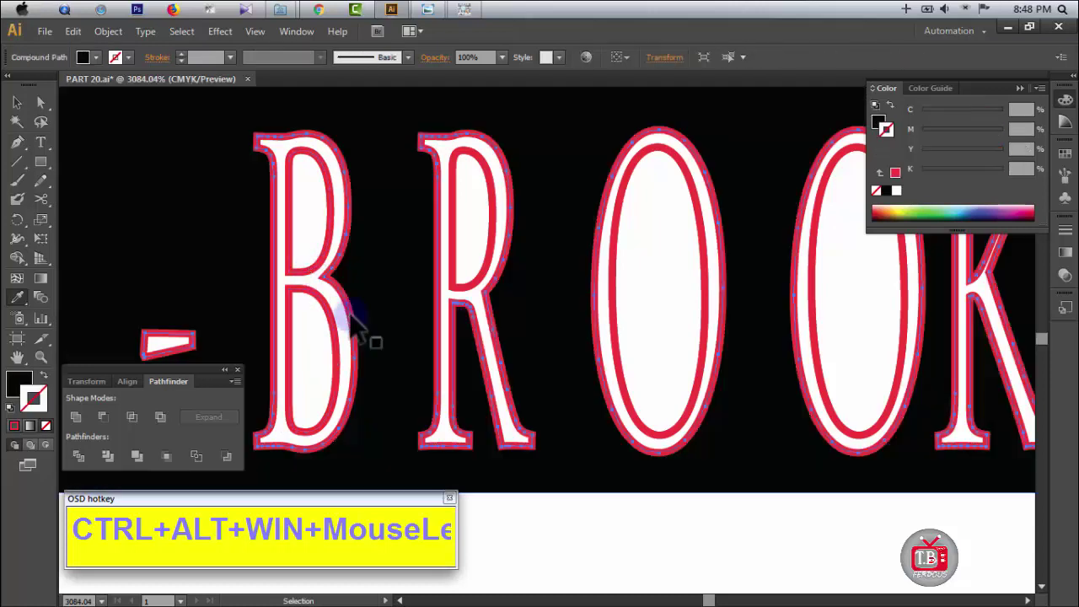
Step: Delete the red outer outline of the letter A in STATE on the black banner
{"action": "left_click", "coordinate": [636, 364], "text": "ctrl+alt"}
{"action": "left_click", "coordinate": [638, 364], "text": "ctrl+alt"}
{"action": "left_click", "coordinate": [638, 364], "text": "ctrl+alt"}
{"action": "left_click", "coordinate": [638, 365], "text": "ctrl+alt"}
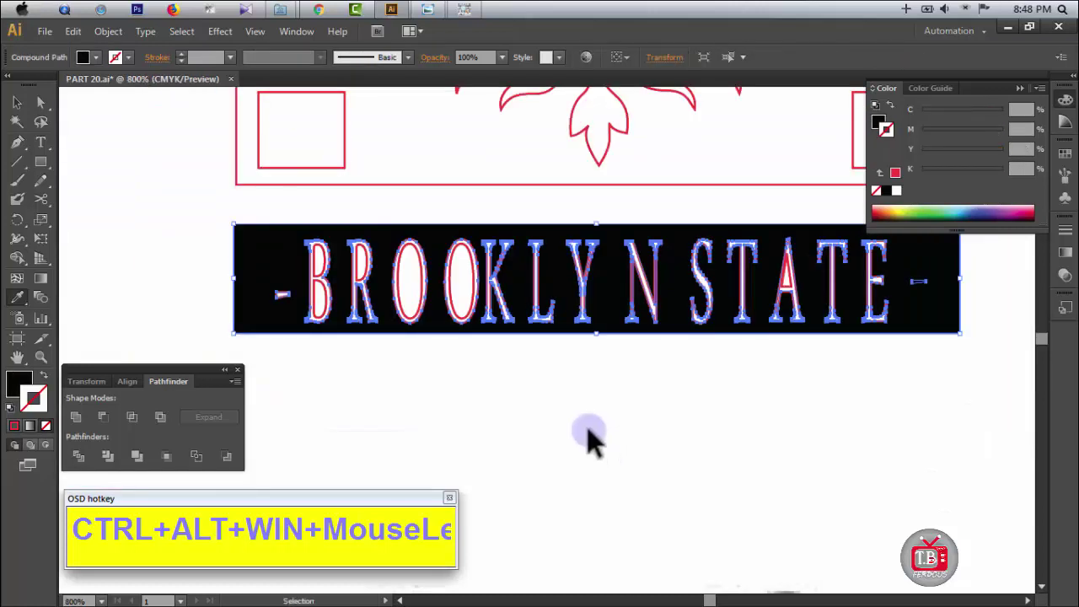
{"action": "left_click", "coordinate": [586, 432], "text": "ctrl"}
{"action": "left_click_drag", "start_coordinate": [596, 390], "coordinate": [533, 418]}
{"action": "left_click_drag", "start_coordinate": [655, 241], "coordinate": [800, 365]}
{"action": "left_click", "coordinate": [566, 430], "text": "ctrl"}
{"action": "left_click", "coordinate": [666, 390], "text": "ctrl"}
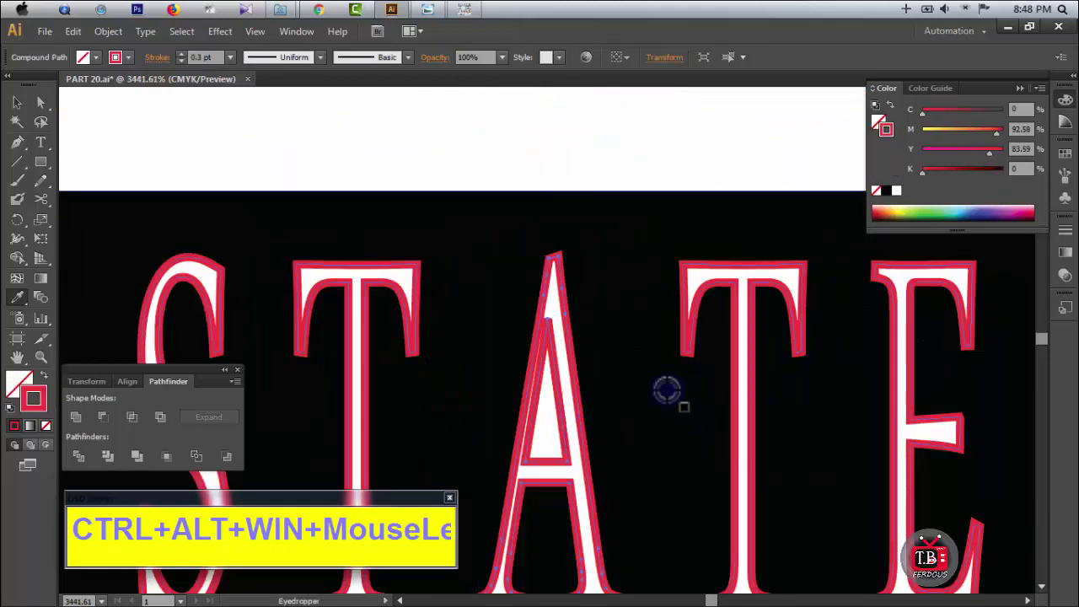
{"action": "key", "text": "Delete"}
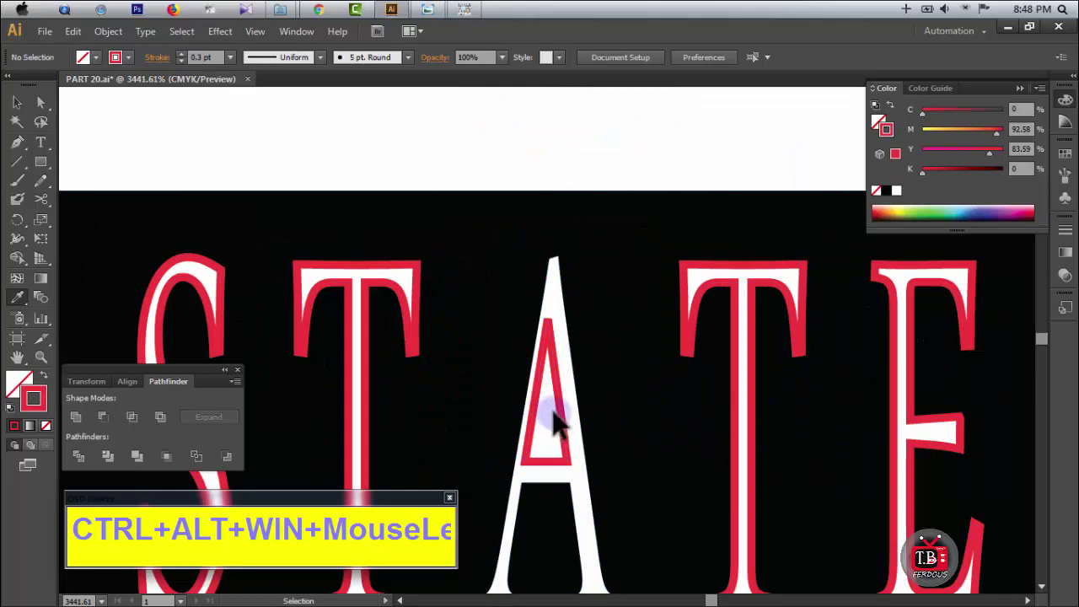
Step: Fill the inner triangle of the letter A in STATE with the banner's black using the Eyedropper
{"action": "left_click", "coordinate": [566, 407], "text": "ctrl"}
{"action": "left_click", "coordinate": [636, 390]}
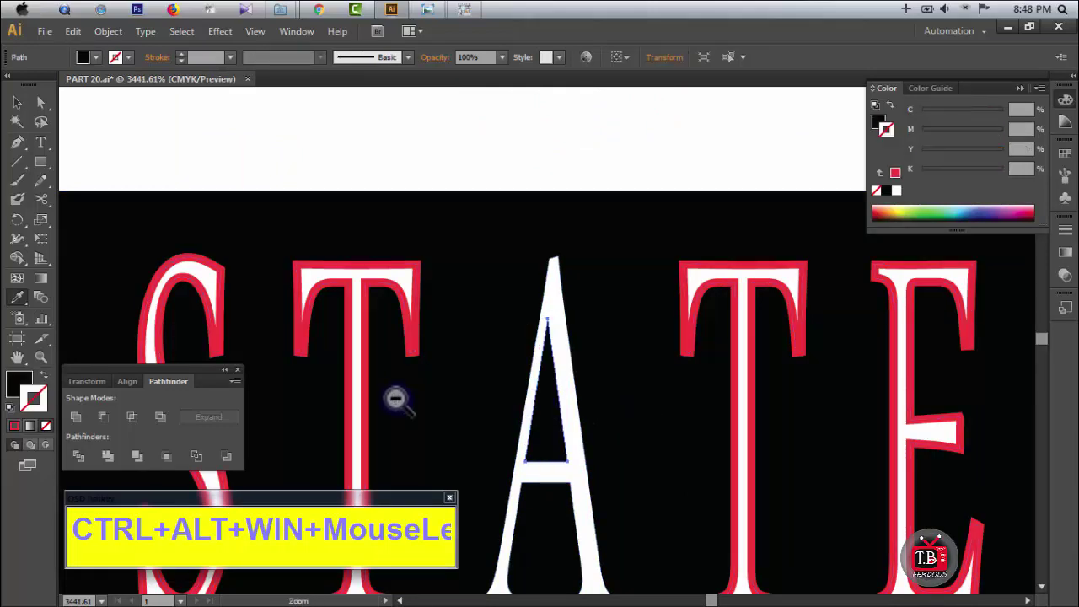
{"action": "left_click", "coordinate": [397, 400], "text": "ctrl+alt"}
{"action": "left_click_drag", "start_coordinate": [419, 349], "coordinate": [740, 349]}
{"action": "scroll", "coordinate": [369, 317], "scroll_direction": "left", "scroll_amount": 12}
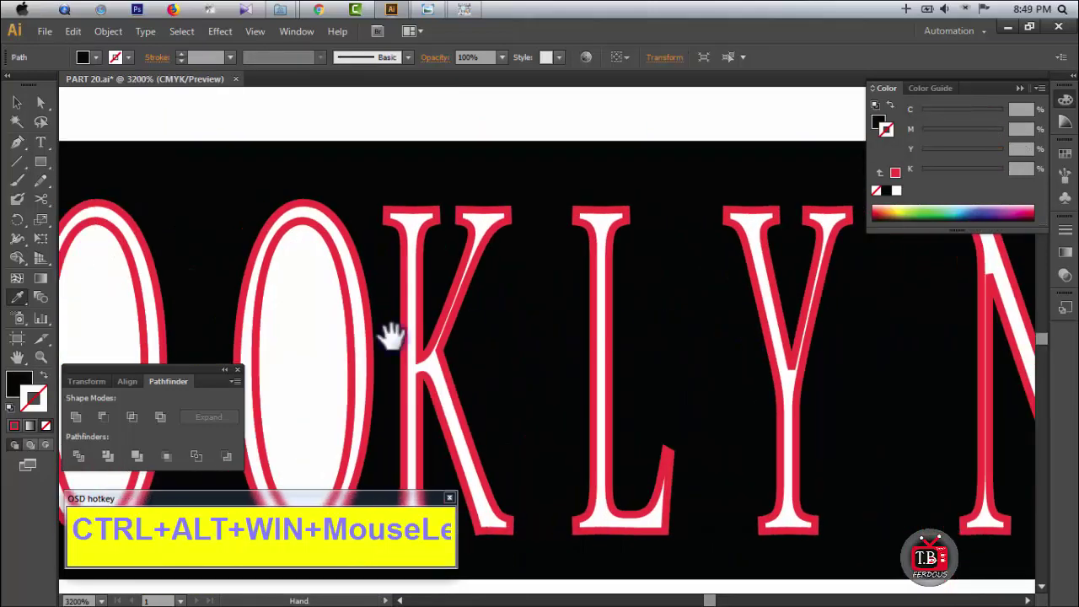
Step: Hide the red outer outline of the second O in BROOKLYN and fill its inner ellipse with the banner's black using the Eyedropper
{"action": "left_click", "coordinate": [614, 295]}
{"action": "left_click", "coordinate": [633, 181]}
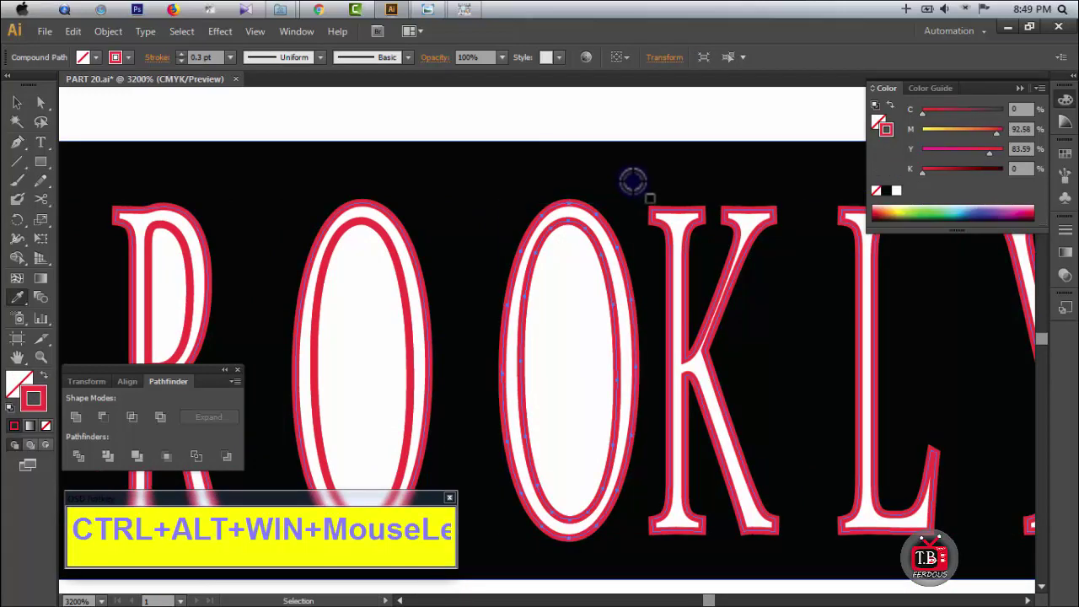
{"action": "key", "text": "Delete"}
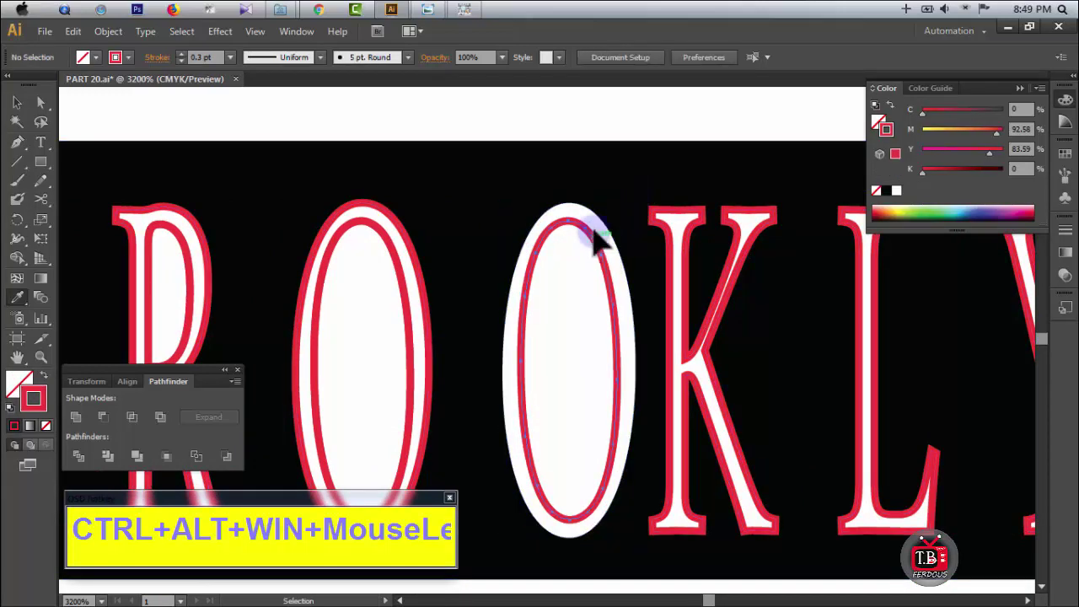
{"action": "left_click", "coordinate": [594, 229], "text": "ctrl"}
{"action": "left_click", "coordinate": [472, 253]}
Step: Hide the red outer outline of the first O in BROOKLYN and fill its inner ellipse with the banner's black
{"action": "left_click_drag", "start_coordinate": [328, 285], "coordinate": [632, 266]}
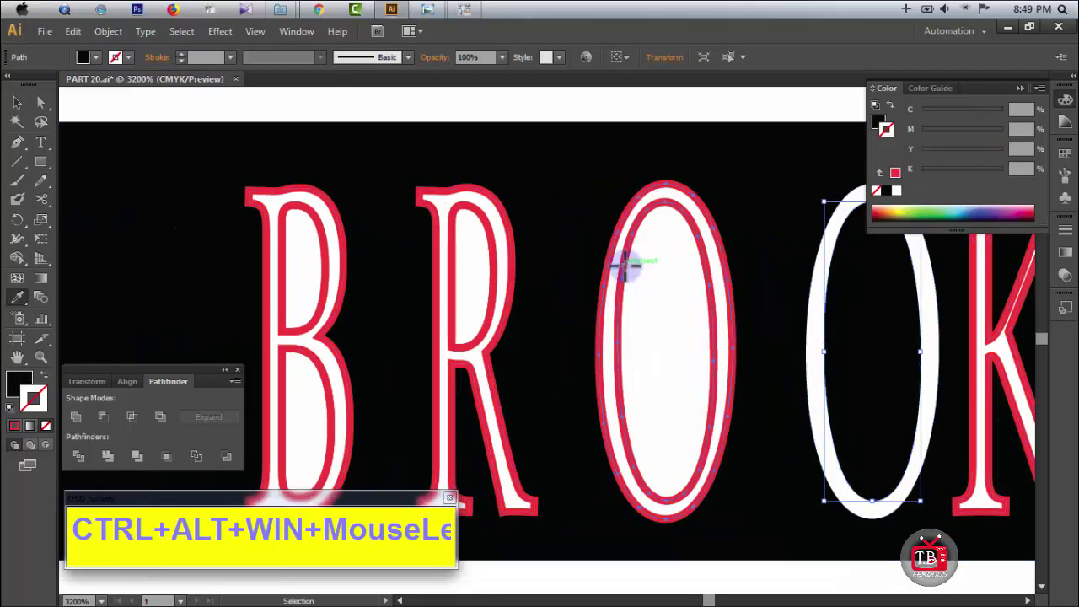
{"action": "left_click", "coordinate": [624, 265], "text": "ctrl"}
{"action": "key", "text": "Delete"}
{"action": "left_click", "coordinate": [621, 262], "text": "ctrl"}
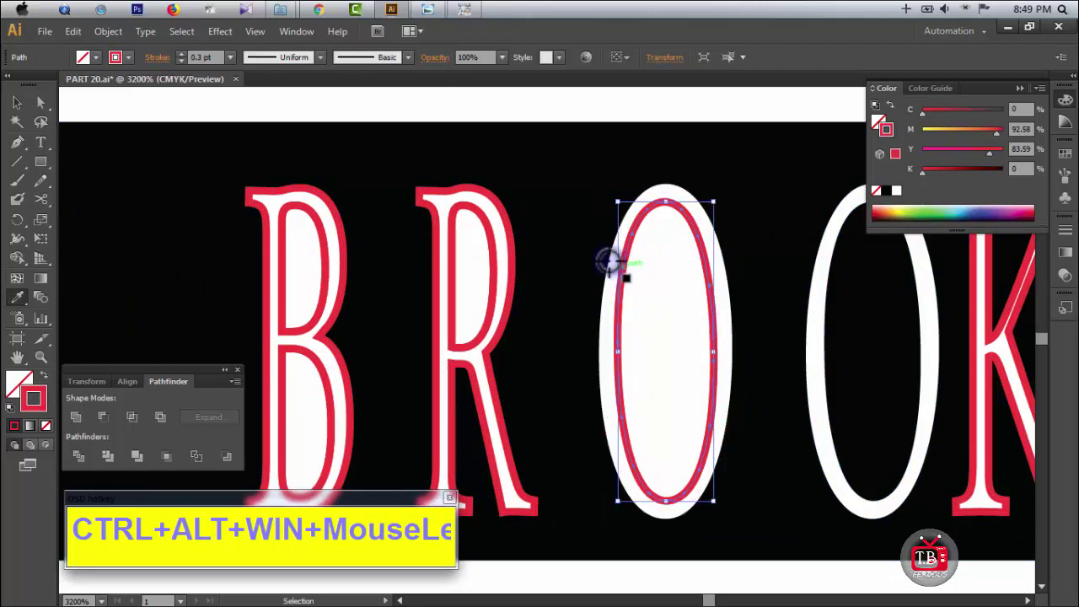
{"action": "left_click", "coordinate": [578, 256]}
Step: Hide the red outer outlines of the B and R in BROOKLYN and fill their inner counters with the banner's black
{"action": "left_click", "coordinate": [512, 247]}
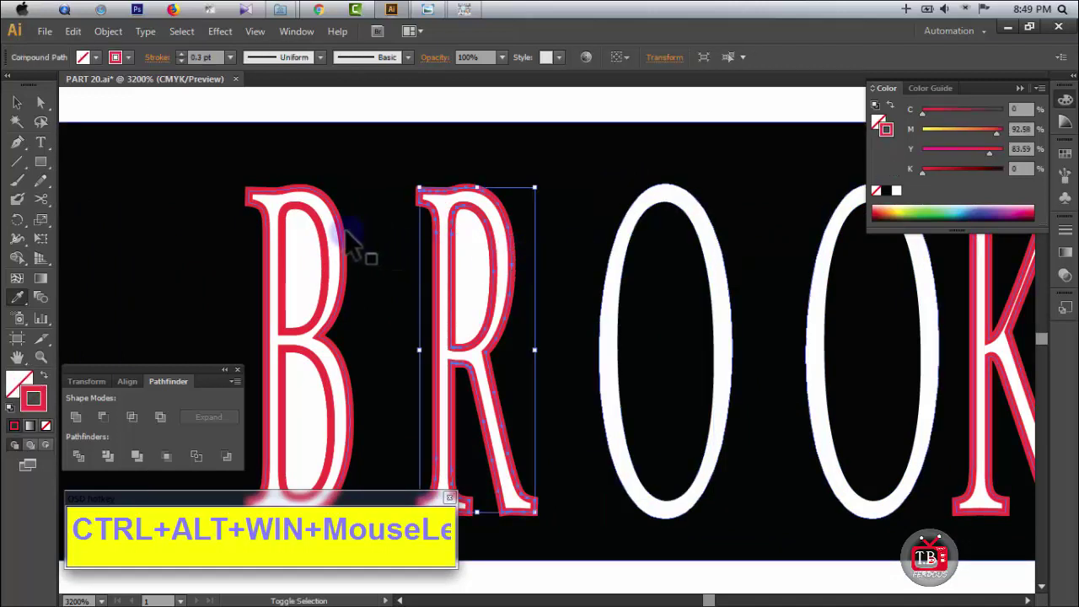
{"action": "left_click", "coordinate": [352, 232]}
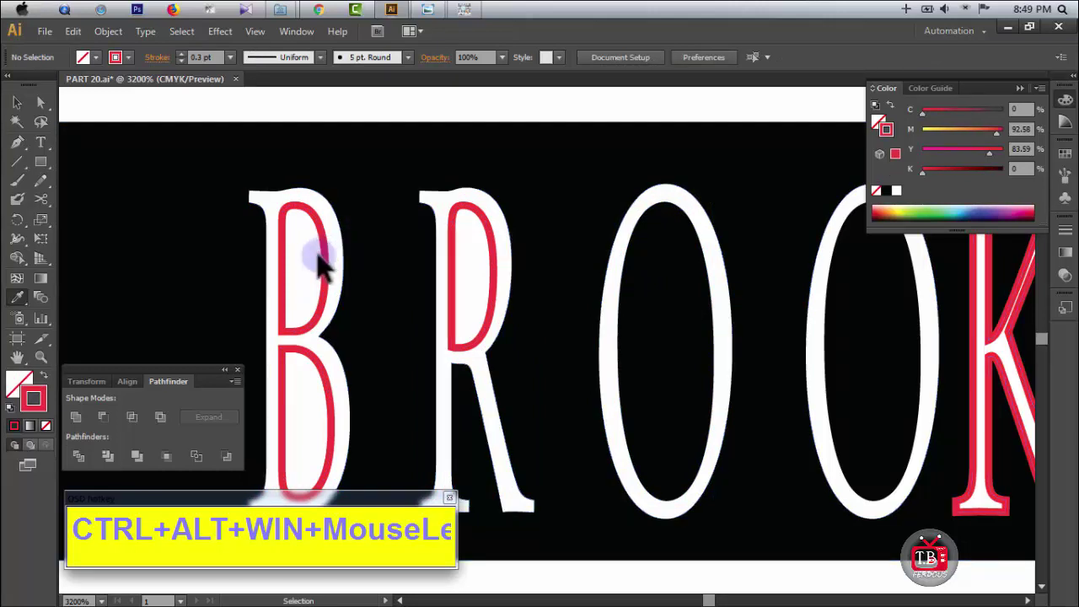
{"action": "left_click", "coordinate": [310, 319]}
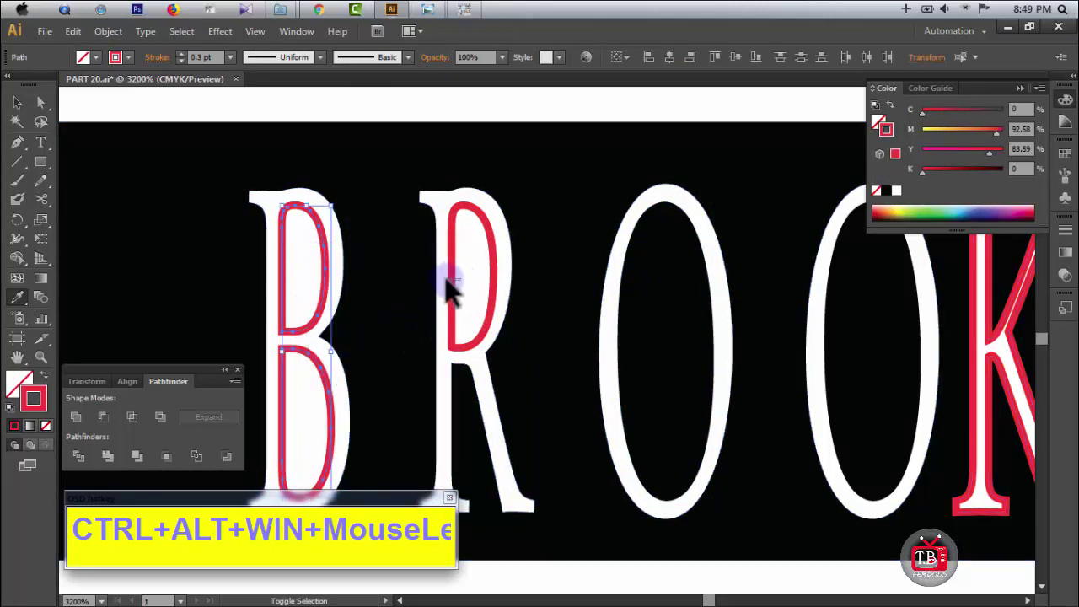
{"action": "left_click", "coordinate": [447, 281], "text": "ctrl+shift"}
{"action": "left_click", "coordinate": [562, 238]}
Step: Show all the hidden red letter outlines on the BROOKLYN STATE banner and deselect them
{"action": "left_click", "coordinate": [595, 344], "text": "ctrl+alt"}
{"action": "left_click", "coordinate": [592, 343], "text": "ctrl+alt"}
{"action": "left_click", "coordinate": [592, 342], "text": "ctrl+alt"}
{"action": "left_click", "coordinate": [592, 342], "text": "ctrl+alt"}
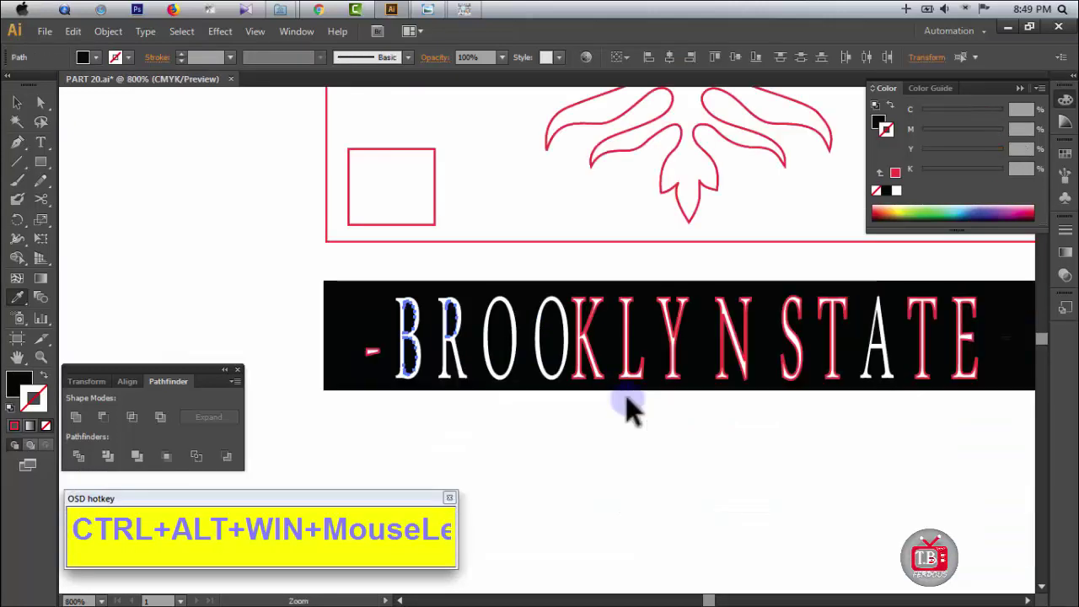
{"action": "left_click", "coordinate": [652, 445], "text": "ctrl"}
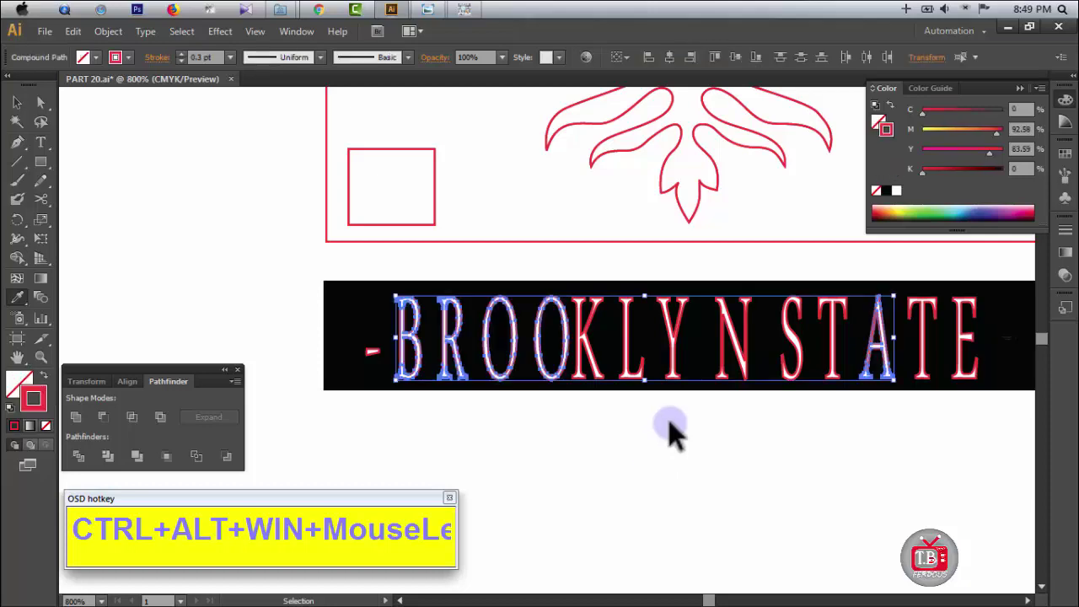
{"action": "left_click", "coordinate": [672, 420], "text": "ctrl"}
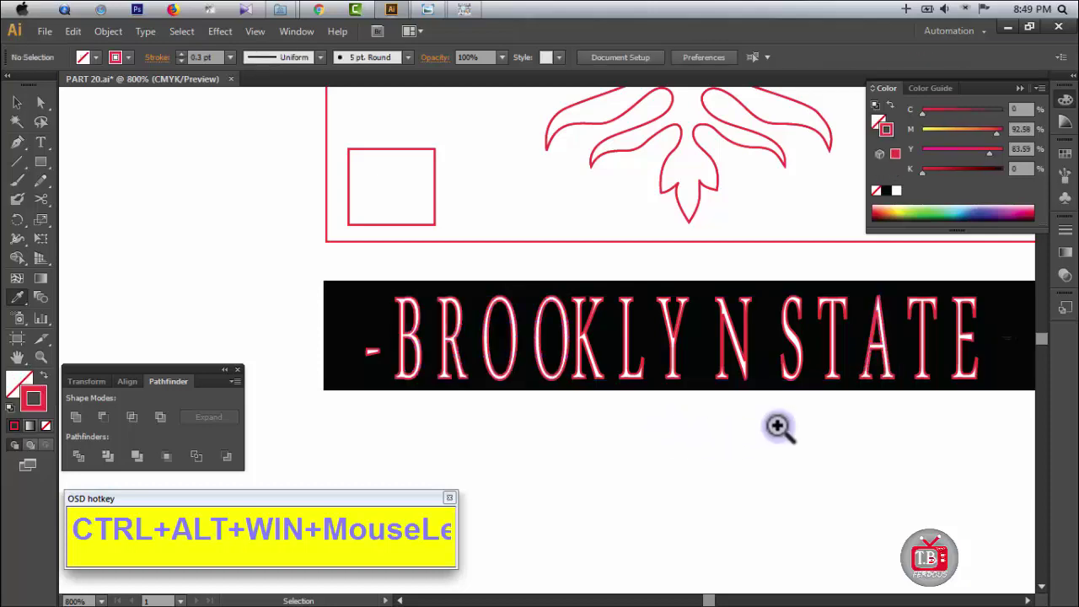
Step: Fill the square fleur-de-lis panel above the banner with the banner's black using the Eyedropper
{"action": "left_click_drag", "start_coordinate": [810, 408], "coordinate": [738, 428]}
{"action": "left_click_drag", "start_coordinate": [558, 267], "coordinate": [568, 366]}
{"action": "left_click", "coordinate": [553, 307], "text": "ctrl+alt"}
{"action": "left_click", "coordinate": [553, 308], "text": "ctrl+alt"}
{"action": "left_click", "coordinate": [553, 308], "text": "ctrl+alt"}
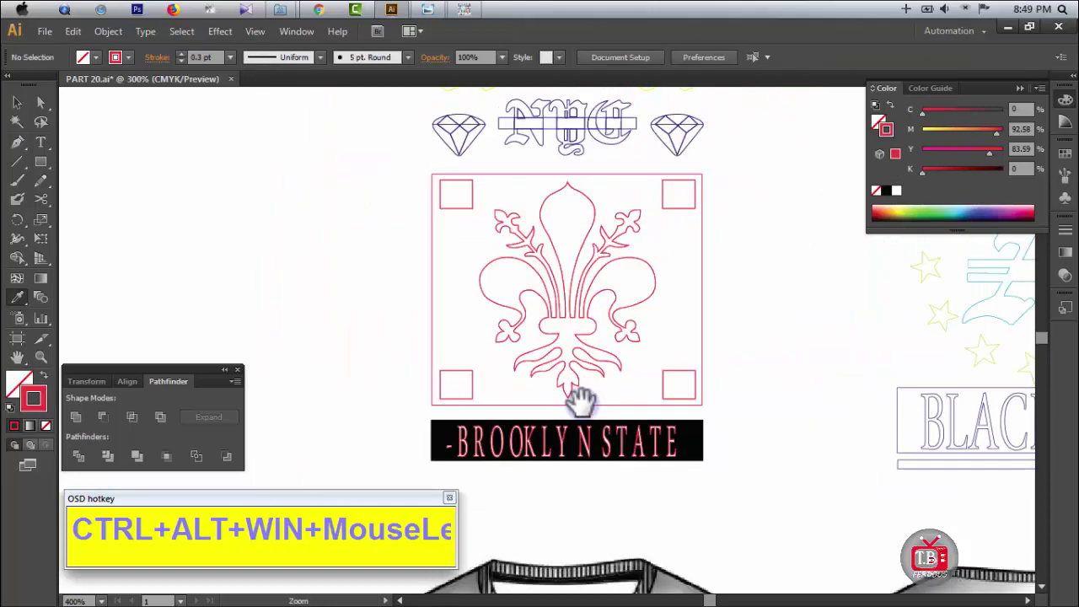
{"action": "left_click_drag", "start_coordinate": [581, 402], "coordinate": [598, 336]}
{"action": "left_click_drag", "start_coordinate": [456, 246], "coordinate": [436, 258]}
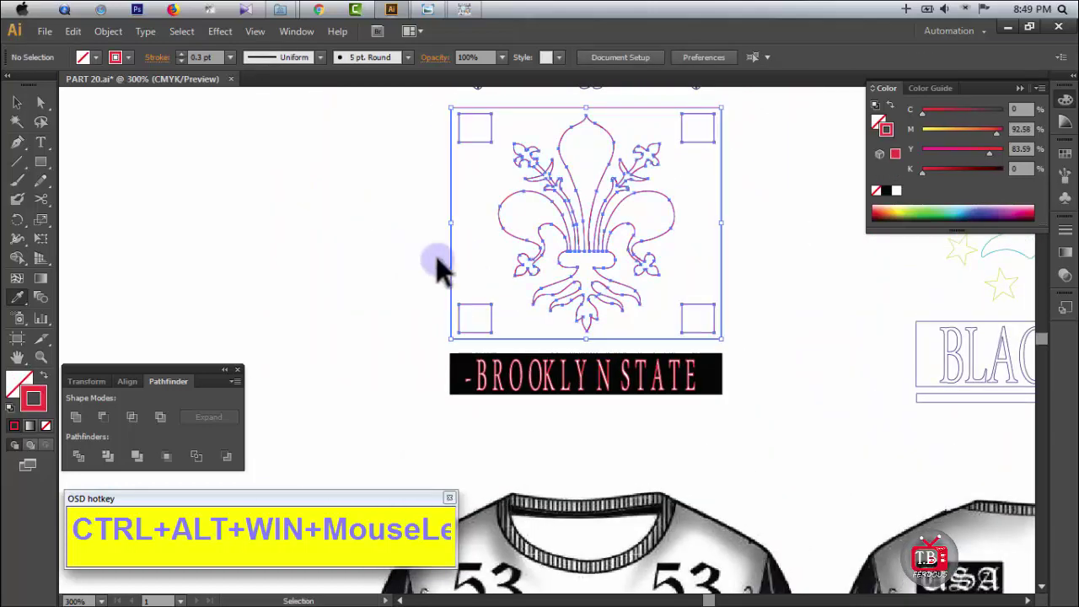
{"action": "left_click", "coordinate": [708, 377]}
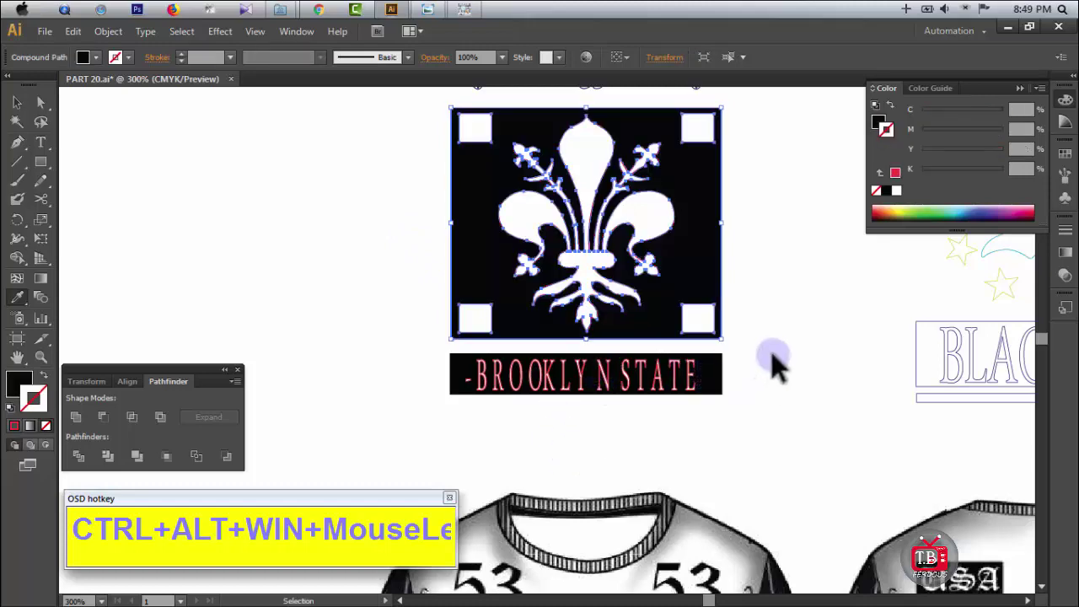
{"action": "key", "text": "ctrl+shift+a"}
Step: Fill the upper parts of the NYC lettering with black sampled from the fleur-de-lis panel using the Eyedropper
{"action": "left_click_drag", "start_coordinate": [775, 363], "coordinate": [677, 148]}
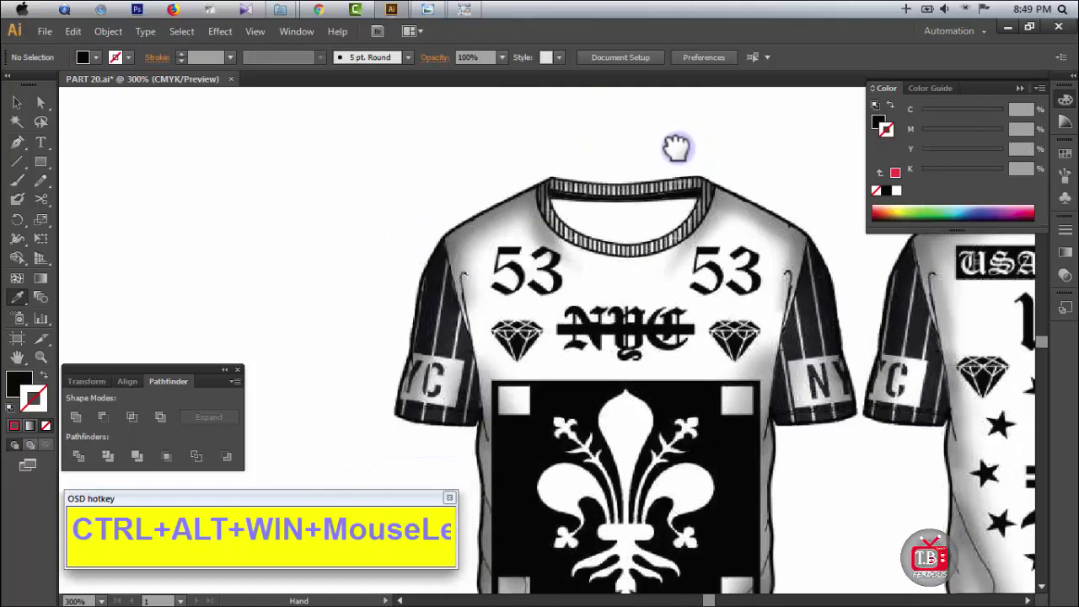
{"action": "scroll", "coordinate": [645, 414], "scroll_direction": "up", "scroll_amount": 5}
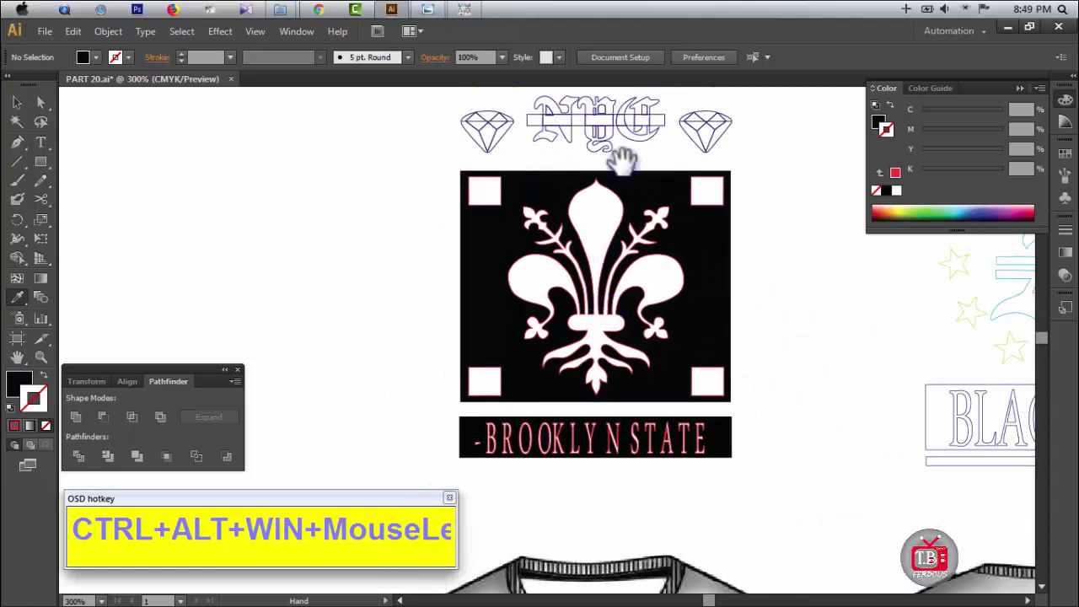
{"action": "left_click_drag", "start_coordinate": [367, 142], "coordinate": [760, 295]}
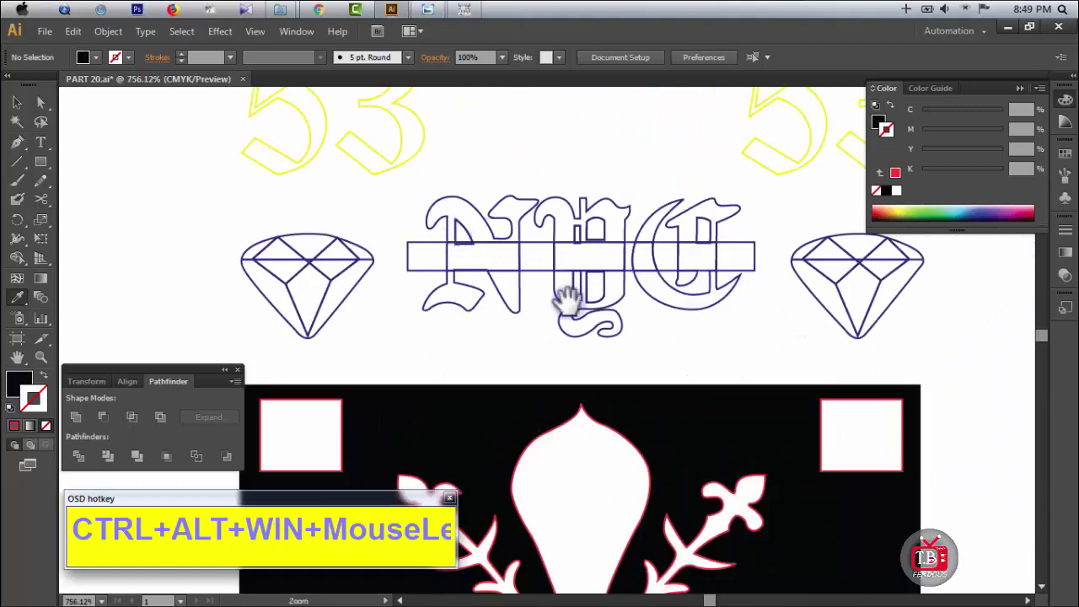
{"action": "key", "text": "v"}
{"action": "left_click_drag", "start_coordinate": [482, 177], "coordinate": [699, 214]}
{"action": "left_click", "coordinate": [681, 419]}
{"action": "left_click", "coordinate": [671, 317], "text": "ctrl"}
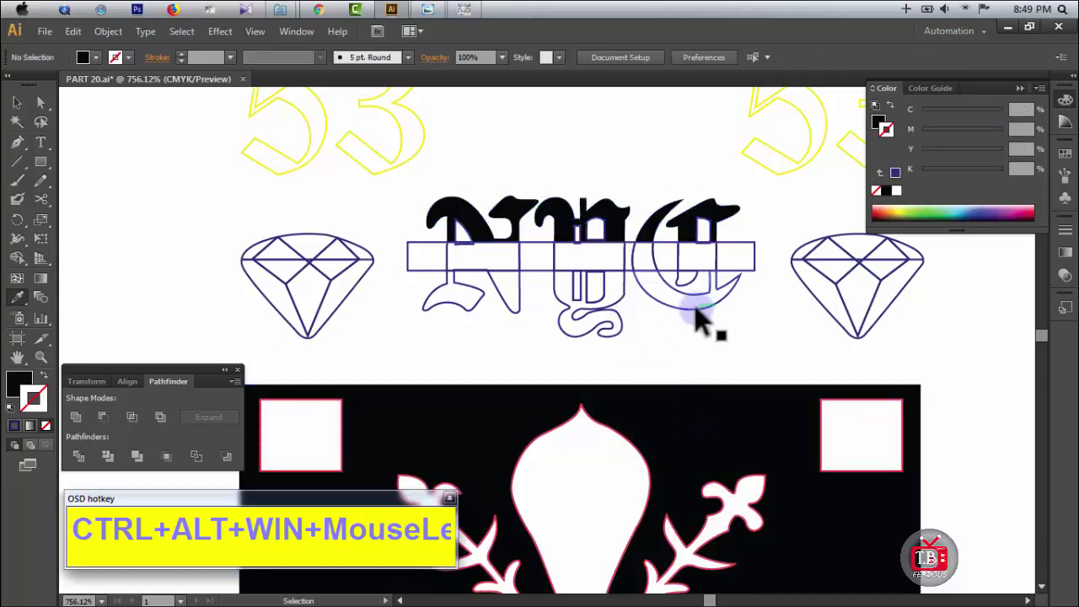
Step: Fill the lower parts of the N, Y and C letters with the same black using the Eyedropper
{"action": "left_click_drag", "start_coordinate": [609, 328], "coordinate": [609, 331]}
{"action": "key", "text": "i"}
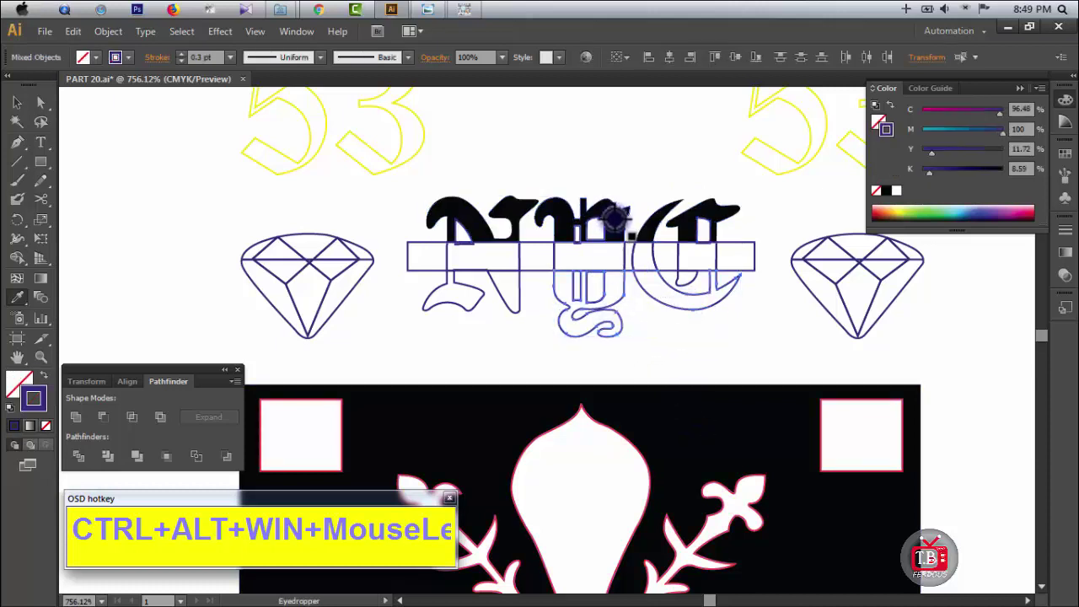
{"action": "left_click", "coordinate": [616, 216]}
{"action": "key", "text": "v"}
{"action": "key", "text": "i"}
{"action": "left_click_drag", "start_coordinate": [520, 301], "coordinate": [460, 288]}
{"action": "left_click", "coordinate": [729, 447]}
{"action": "key", "text": "v"}
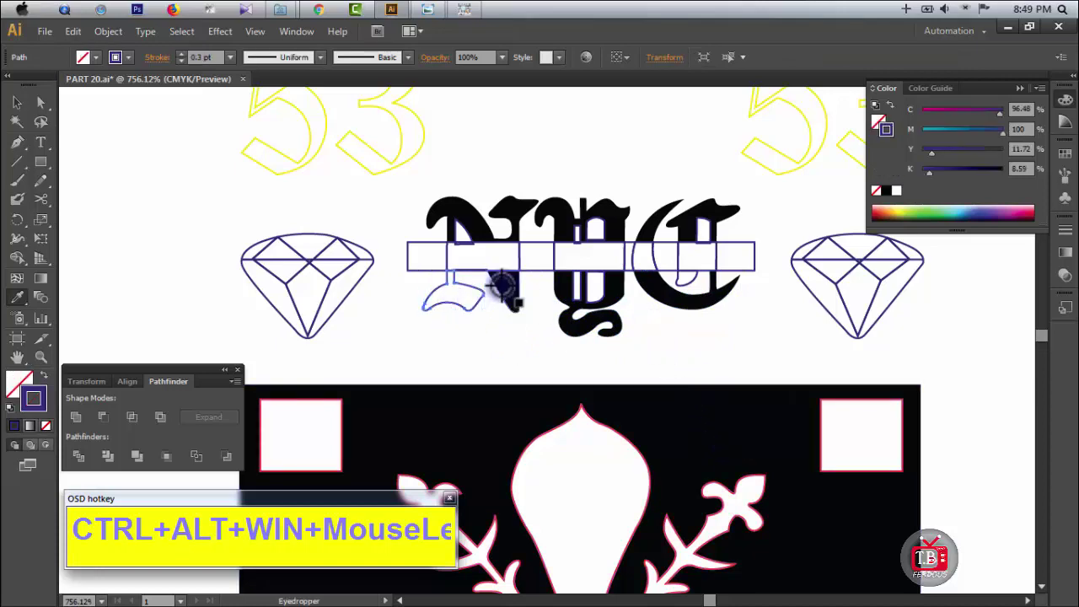
{"action": "left_click", "coordinate": [503, 286]}
{"action": "left_click", "coordinate": [501, 341], "text": "ctrl"}
Step: Fill the horizontal bar crossing the NYC lettering with black sampled from the letters using the Eyedropper
{"action": "left_click", "coordinate": [579, 422], "text": "ctrl+alt"}
{"action": "left_click", "coordinate": [579, 422], "text": "ctrl+alt"}
{"action": "left_click", "coordinate": [579, 422], "text": "ctrl+alt"}
{"action": "left_click_drag", "start_coordinate": [578, 421], "coordinate": [611, 368]}
{"action": "left_click_drag", "start_coordinate": [533, 279], "coordinate": [530, 369]}
{"action": "left_click_drag", "start_coordinate": [433, 140], "coordinate": [645, 239]}
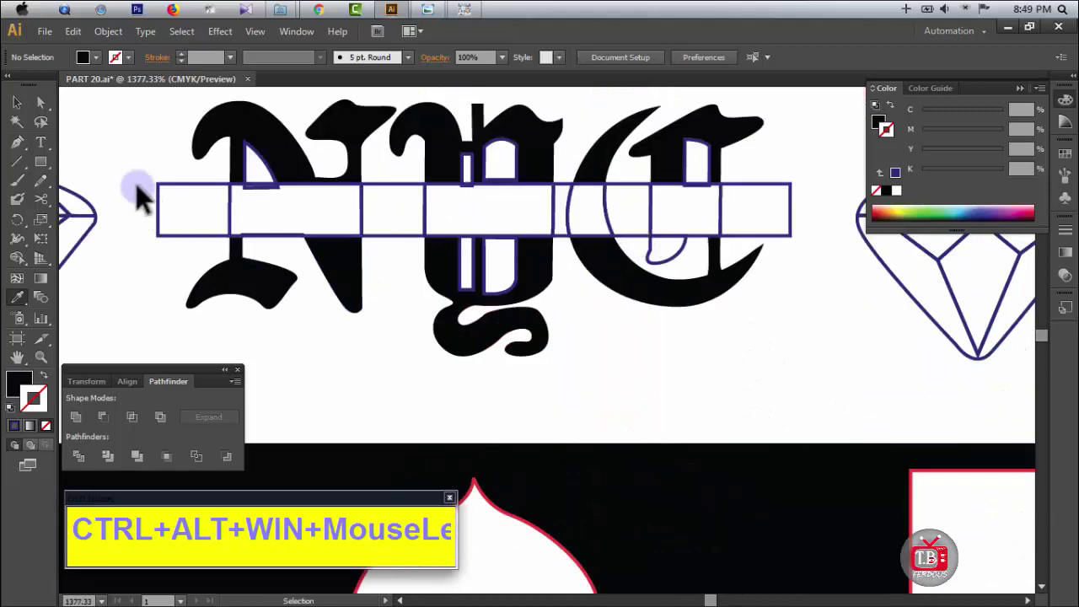
{"action": "left_click_drag", "start_coordinate": [135, 198], "coordinate": [816, 223]}
{"action": "left_click", "coordinate": [716, 125]}
{"action": "left_click", "coordinate": [669, 371], "text": "ctrl"}
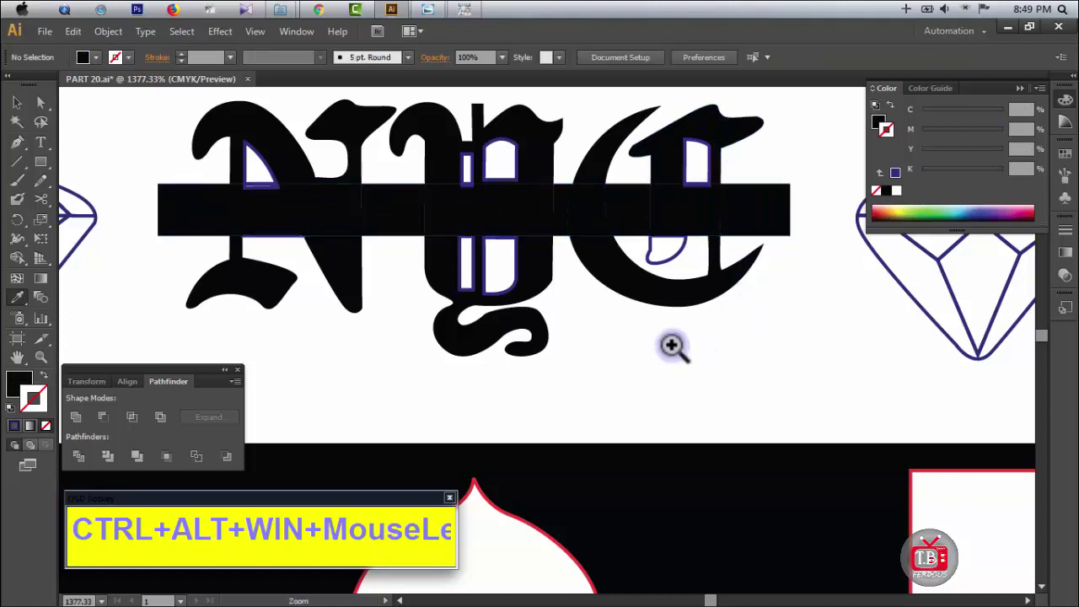
Step: Fill both 53 numbers above the NYC lettering with black sampled from the letters using the Eyedropper
{"action": "left_click", "coordinate": [478, 340], "text": "ctrl+alt+super"}
{"action": "left_click", "coordinate": [479, 340], "text": "ctrl+alt+super"}
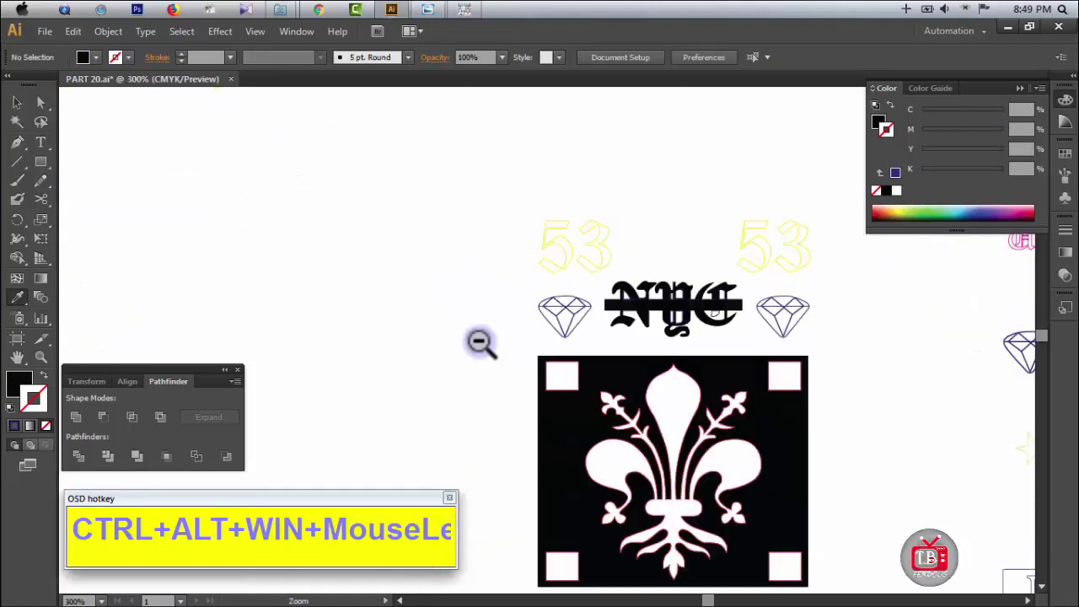
{"action": "left_click_drag", "start_coordinate": [582, 419], "coordinate": [507, 393]}
{"action": "left_click_drag", "start_coordinate": [400, 171], "coordinate": [727, 307]}
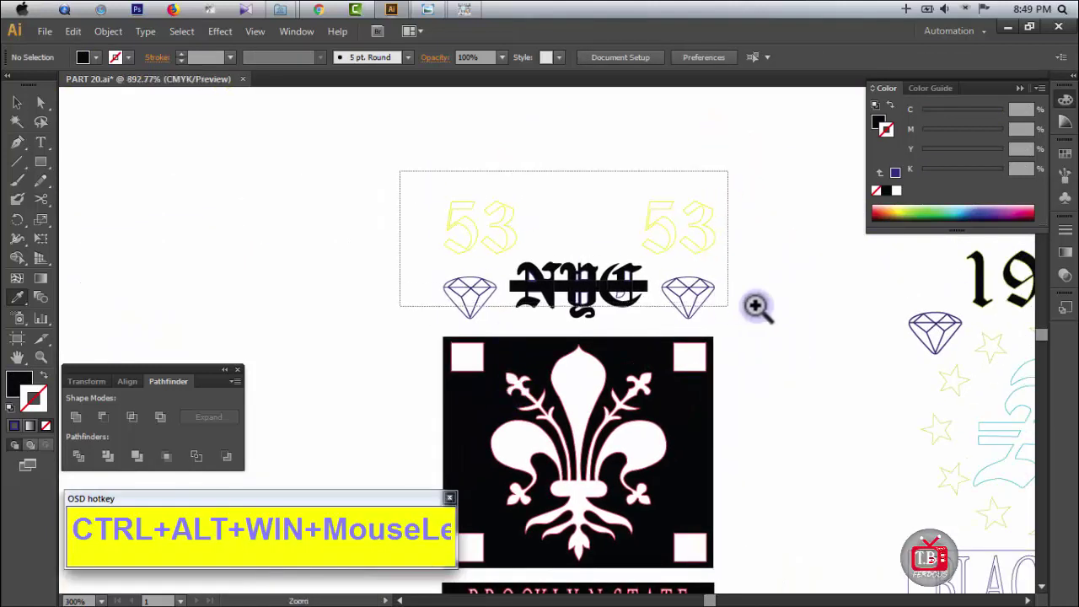
{"action": "left_click_drag", "start_coordinate": [217, 193], "coordinate": [988, 295]}
{"action": "key", "text": "i"}
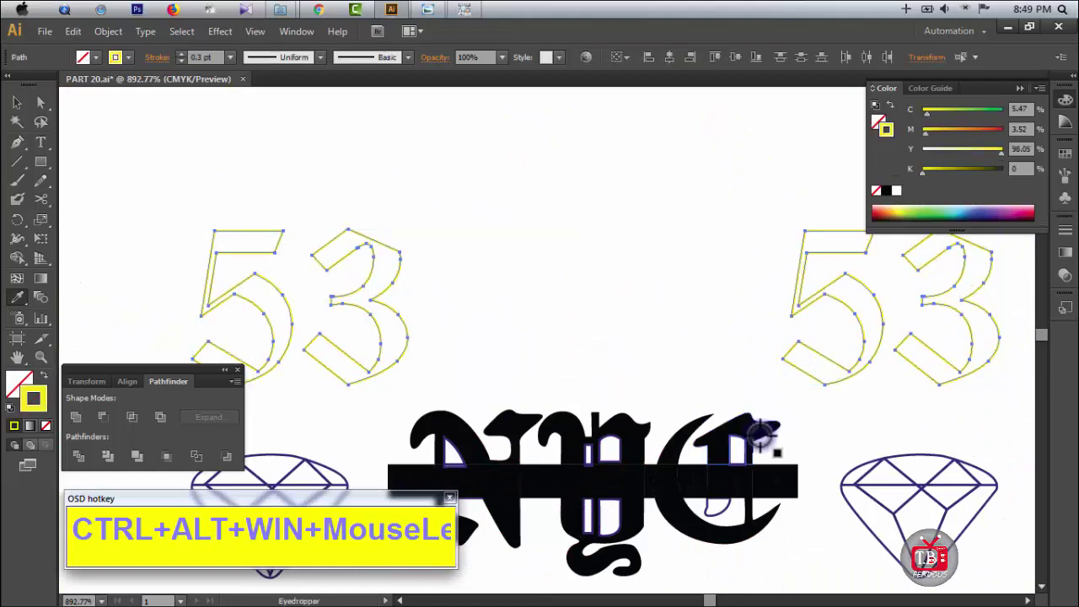
{"action": "left_click", "coordinate": [746, 426]}
{"action": "left_click", "coordinate": [597, 365], "text": "ctrl"}
Step: Select the lower outline of the diamond to the left of the NYC lettering and set its stroke's Y value to 100%
{"action": "left_click", "coordinate": [587, 402], "text": "ctrl+alt"}
{"action": "left_click", "coordinate": [587, 402], "text": "ctrl+alt"}
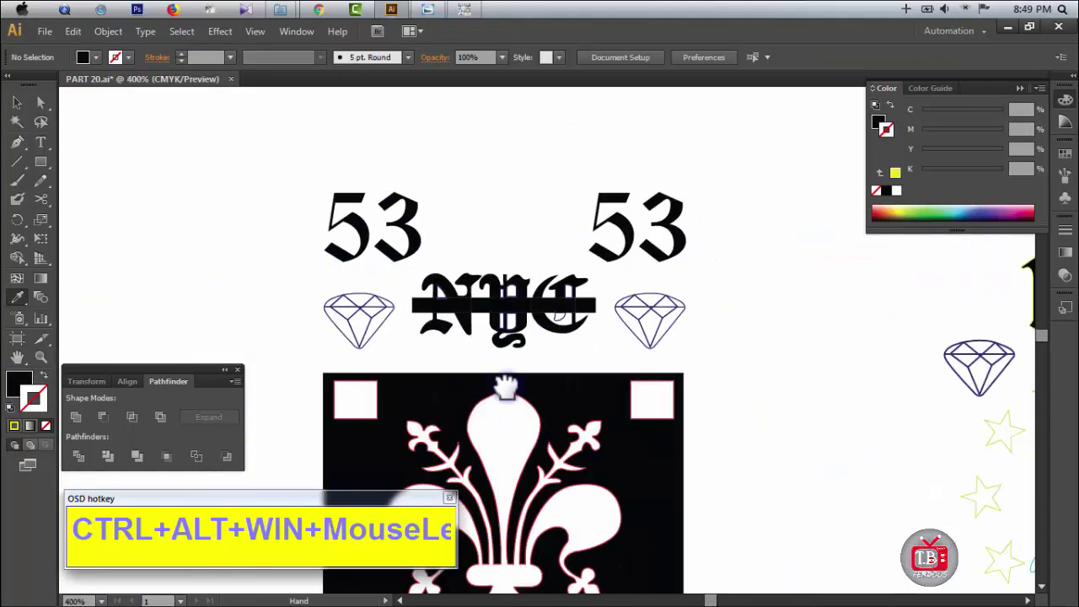
{"action": "left_click_drag", "start_coordinate": [475, 403], "coordinate": [580, 297]}
{"action": "left_click_drag", "start_coordinate": [406, 182], "coordinate": [552, 262]}
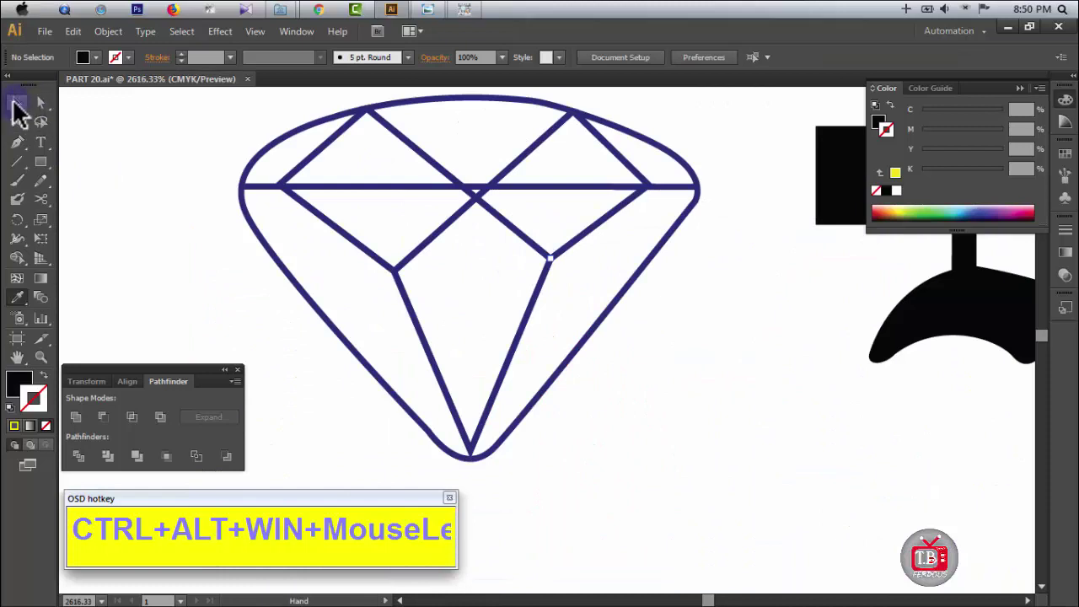
{"action": "left_click", "coordinate": [17, 105]}
{"action": "left_click", "coordinate": [243, 305]}
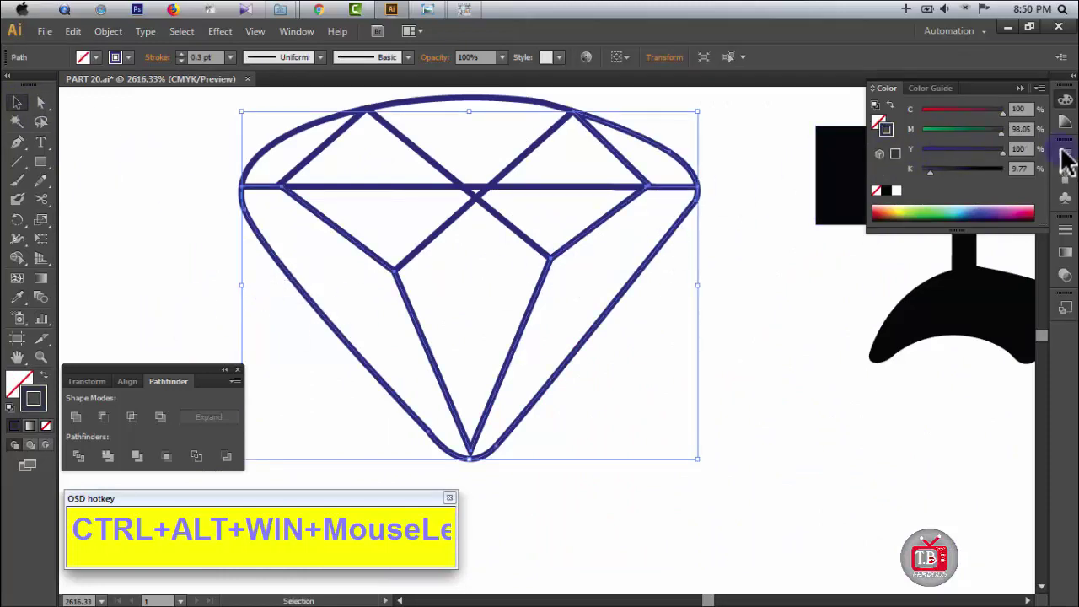
Step: Try recoloring the diamond outline's stroke yellow with C 0, M 0, Y 100 and K 0
{"action": "left_click_drag", "start_coordinate": [1002, 132], "coordinate": [872, 135]}
{"action": "left_click", "coordinate": [885, 209]}
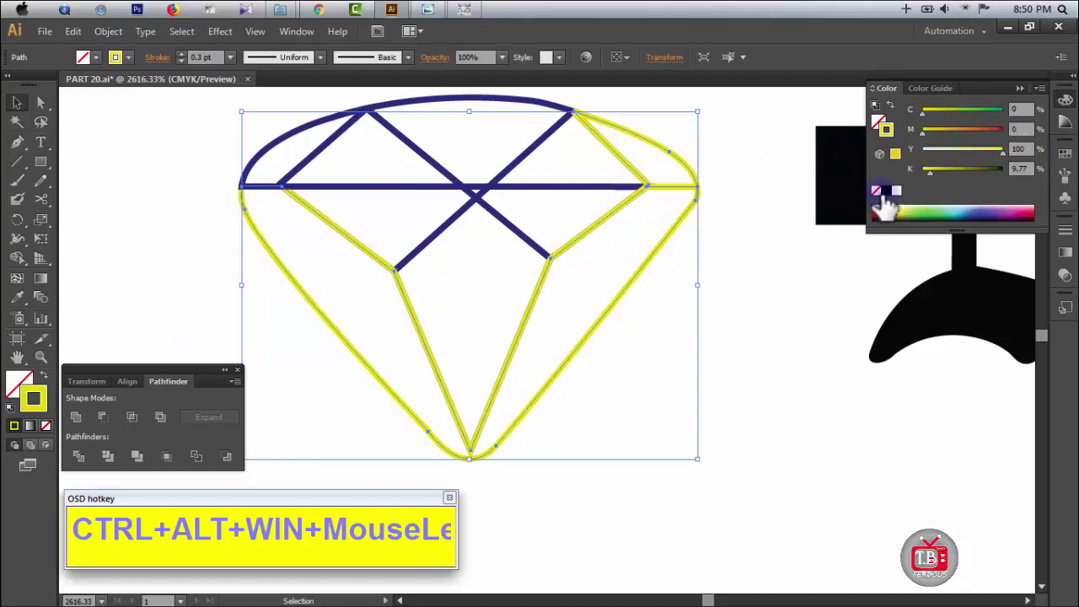
{"action": "left_click_drag", "start_coordinate": [931, 174], "coordinate": [917, 176]}
Step: Try moving the diamond's yellow outline and its top facet out of place, and undo both moves
{"action": "left_click_drag", "start_coordinate": [530, 208], "coordinate": [529, 265]}
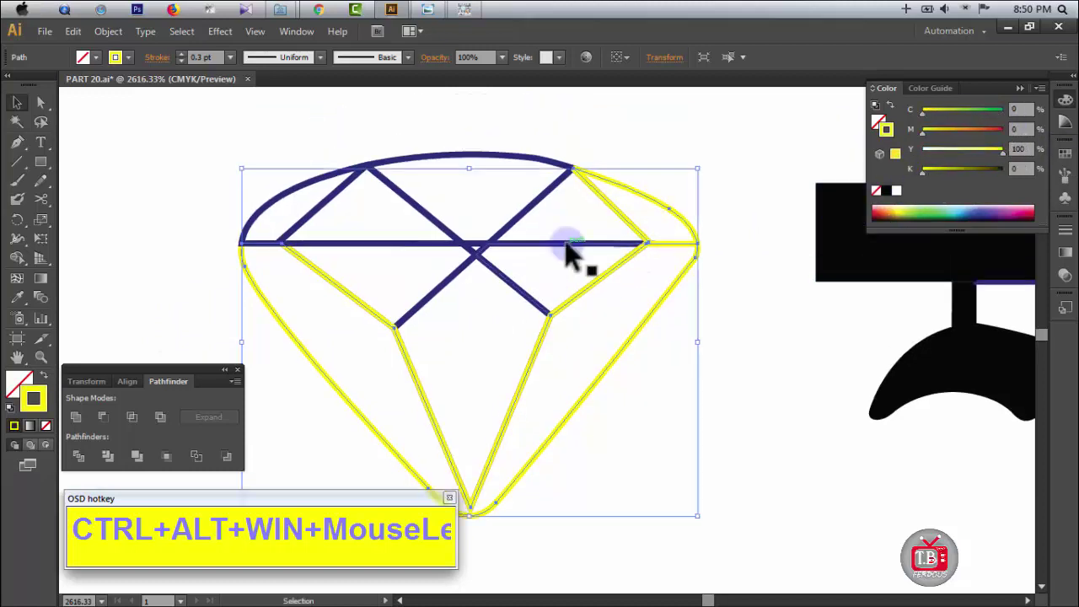
{"action": "left_click", "coordinate": [568, 244]}
{"action": "left_click_drag", "start_coordinate": [689, 220], "coordinate": [832, 243]}
{"action": "key", "text": "ctrl+z"}
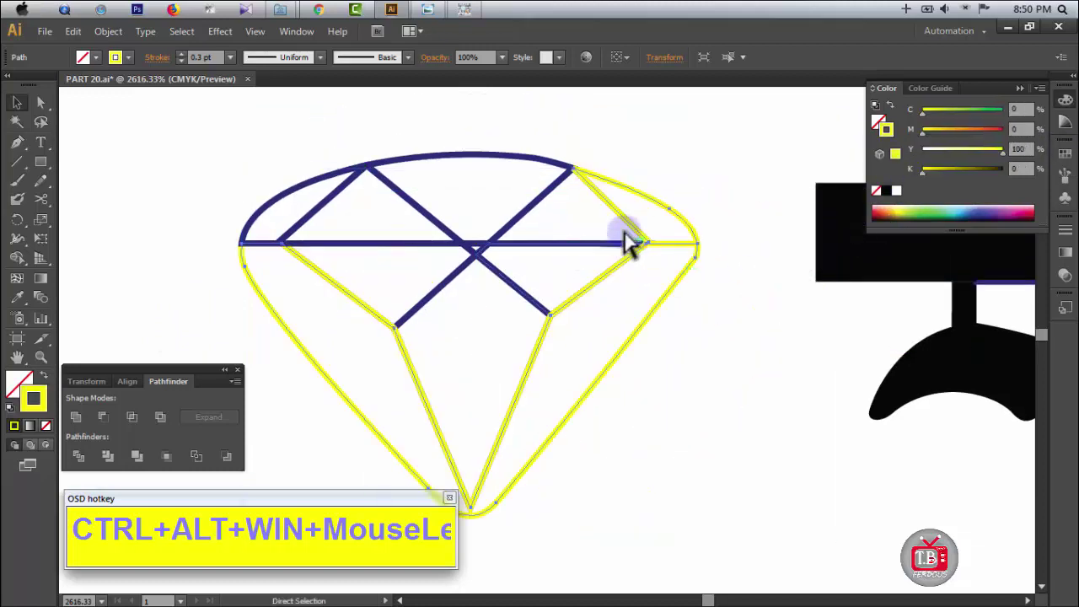
{"action": "left_click_drag", "start_coordinate": [492, 158], "coordinate": [512, 251]}
{"action": "key", "text": "ctrl+z"}
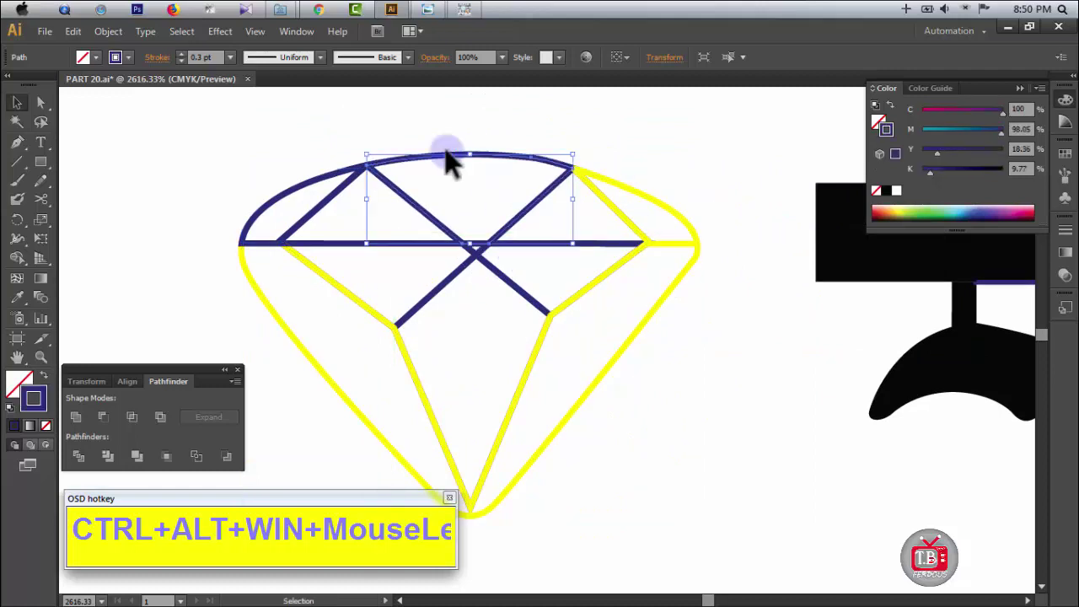
Step: Undo the yellow stroke color changes on the diamond's outline
{"action": "left_click", "coordinate": [376, 146]}
{"action": "left_click_drag", "start_coordinate": [212, 187], "coordinate": [230, 187]}
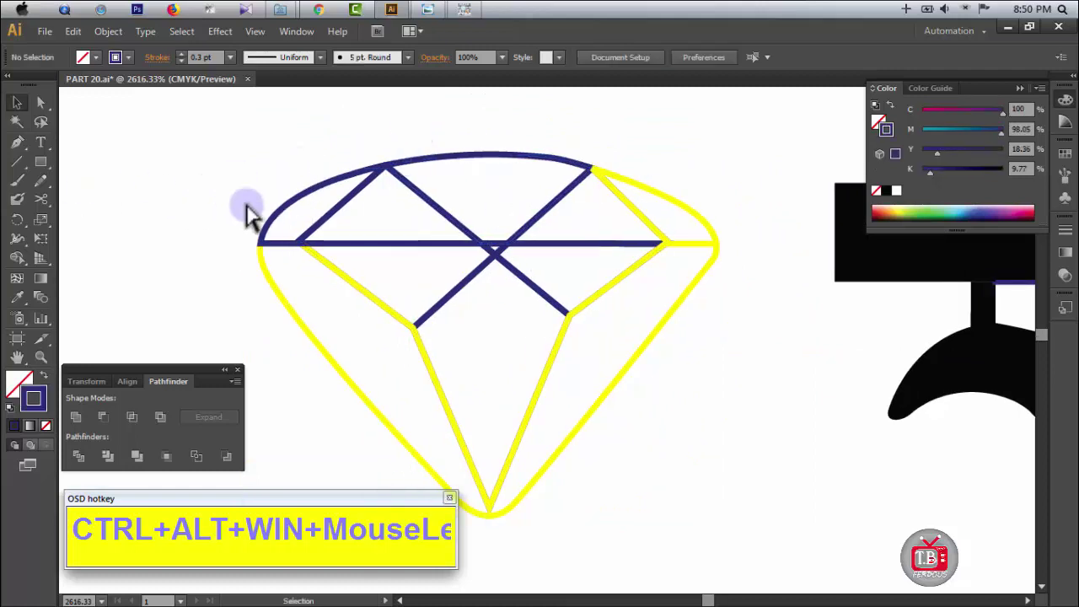
{"action": "key", "text": "ctrl+z"}
{"action": "key", "text": "ctrl+z"}
{"action": "key", "text": "ctrl+z"}
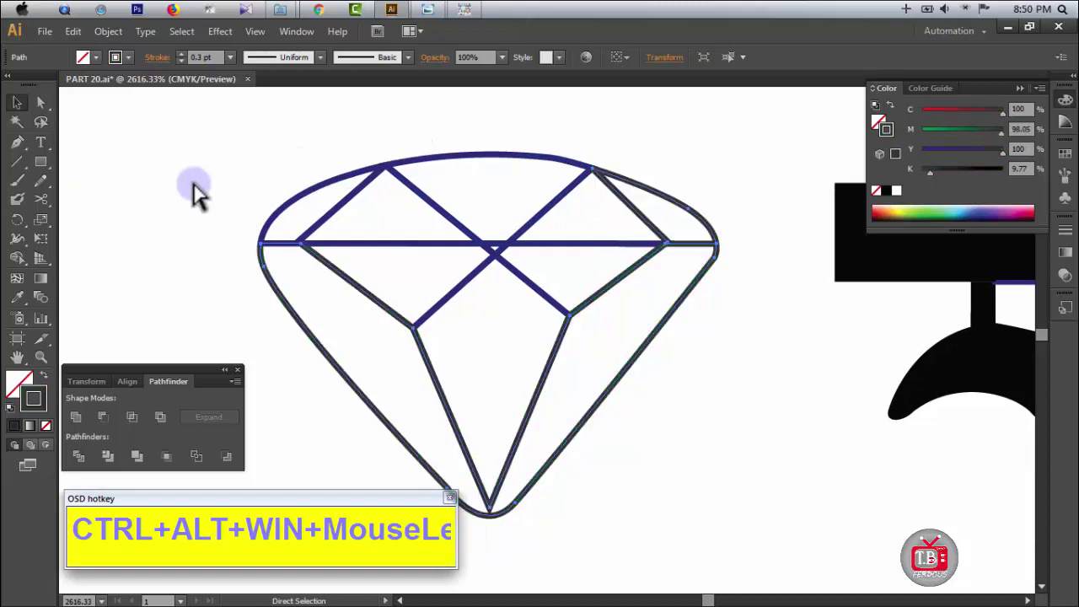
Step: Draw an unfilled rectangle enclosing the whole left diamond, with a small margin on every side
{"action": "left_click", "coordinate": [97, 217]}
{"action": "left_click", "coordinate": [41, 161]}
{"action": "left_click_drag", "start_coordinate": [284, 180], "coordinate": [284, 162]}
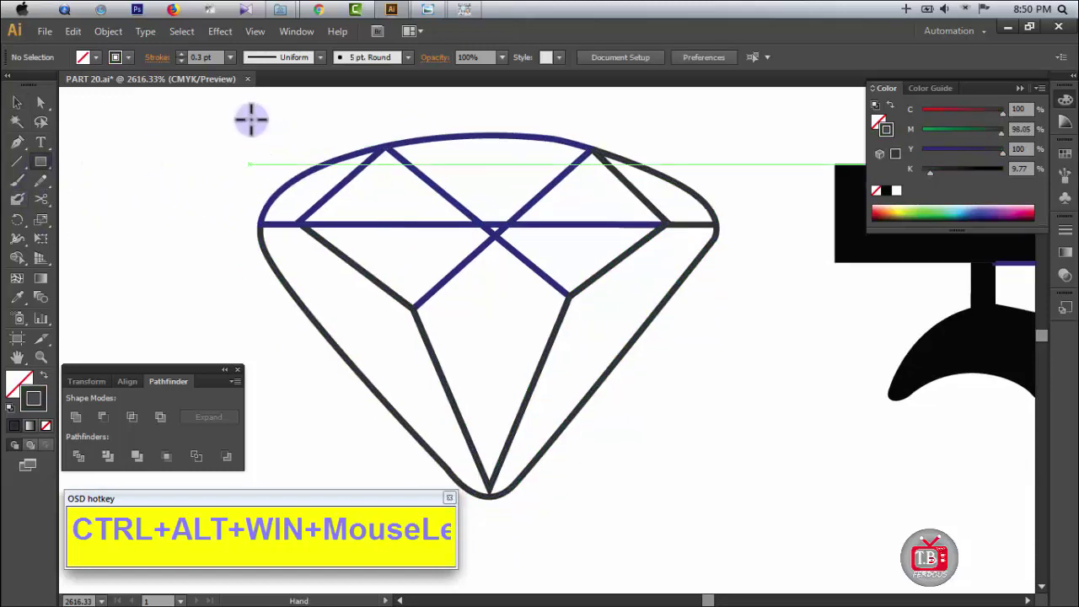
{"action": "left_click_drag", "start_coordinate": [223, 113], "coordinate": [739, 516]}
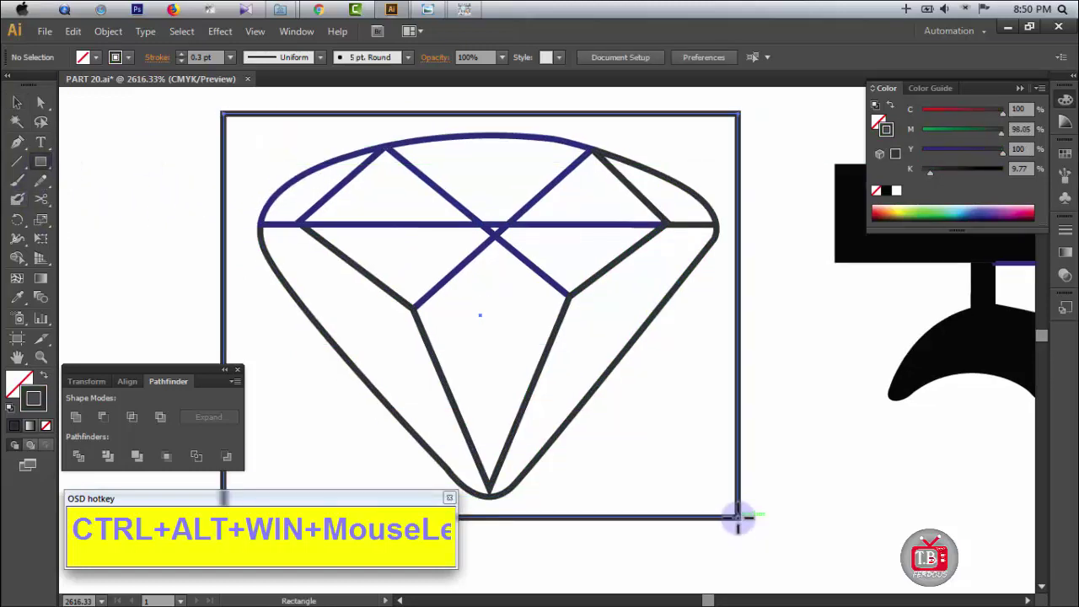
Step: Give the rectangle around the diamond a yellow fill (C 10.59, M 0, Y 93.33, K 0) without stroke and send it behind the diamond
{"action": "left_click", "coordinate": [910, 216]}
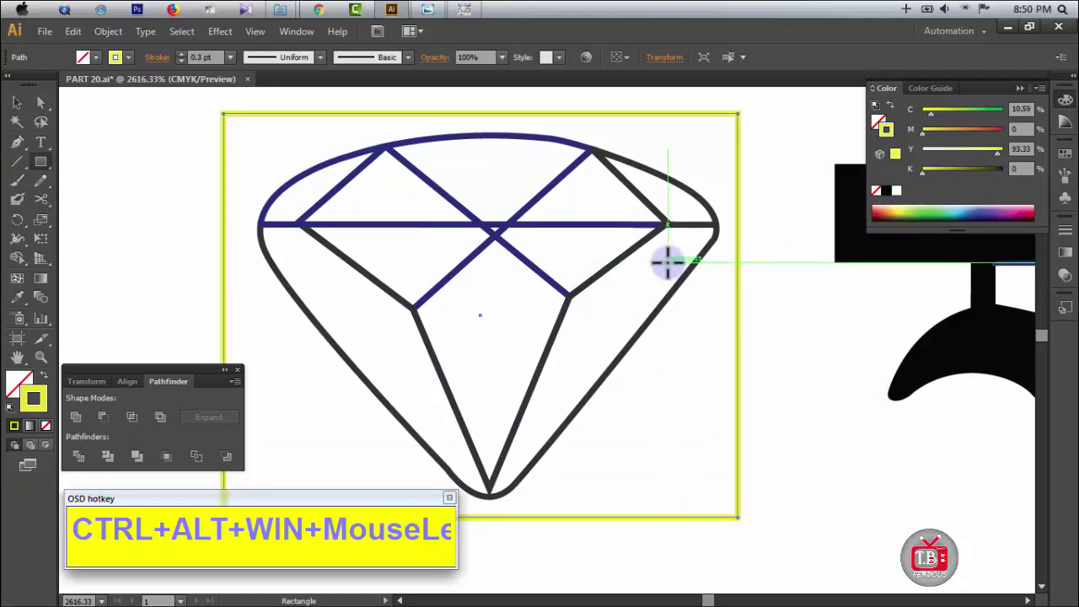
{"action": "key", "text": "shift+x"}
{"action": "key", "text": "ctrl+shift+bracketleft"}
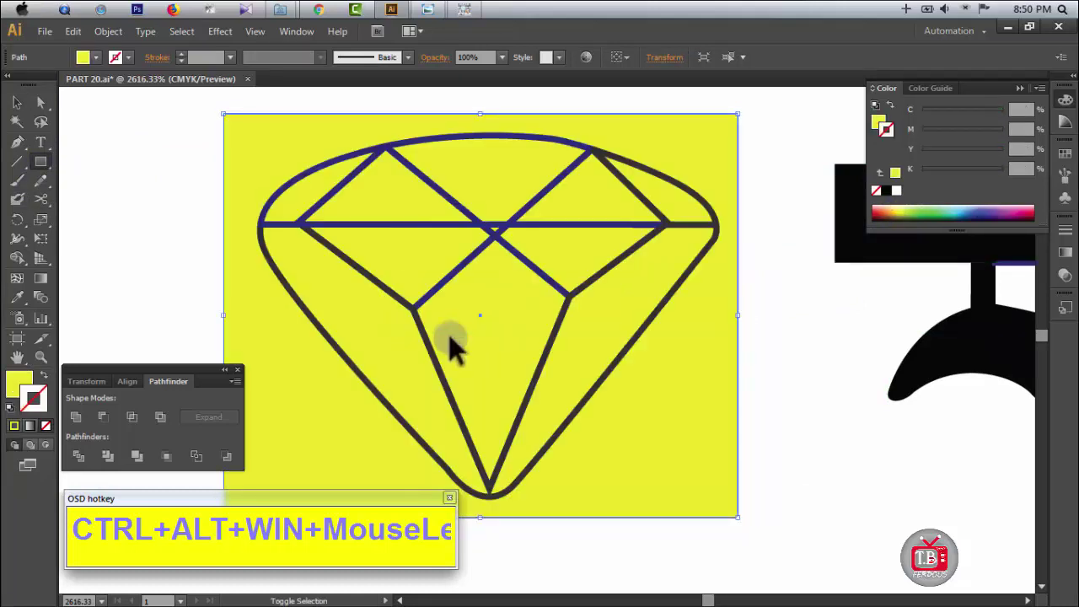
{"action": "left_click", "coordinate": [17, 102]}
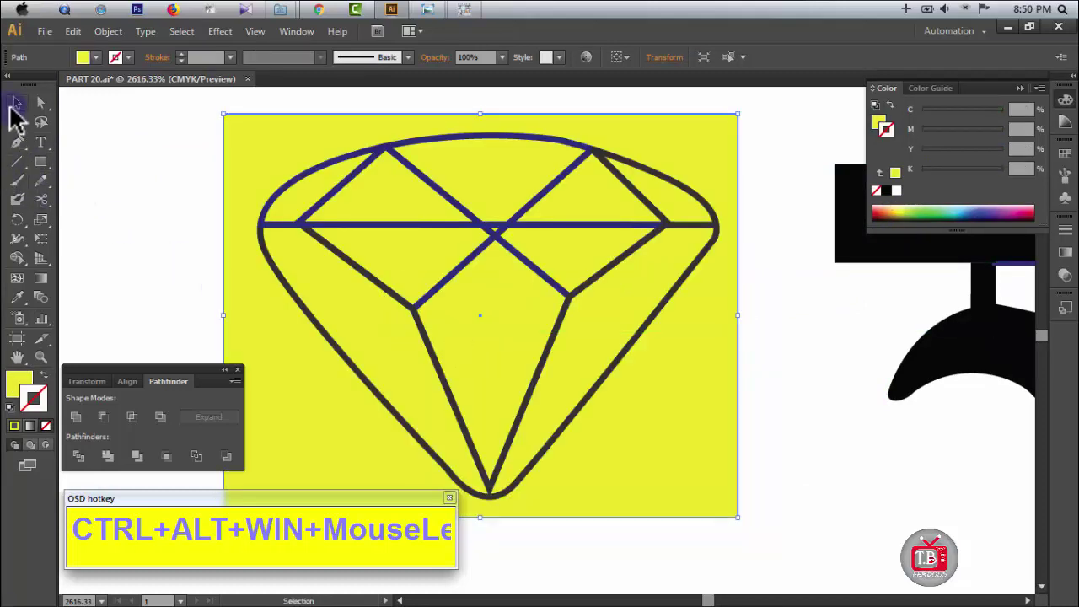
{"action": "left_click", "coordinate": [571, 365], "text": "ctrl+alt"}
{"action": "left_click_drag", "start_coordinate": [536, 362], "coordinate": [549, 332]}
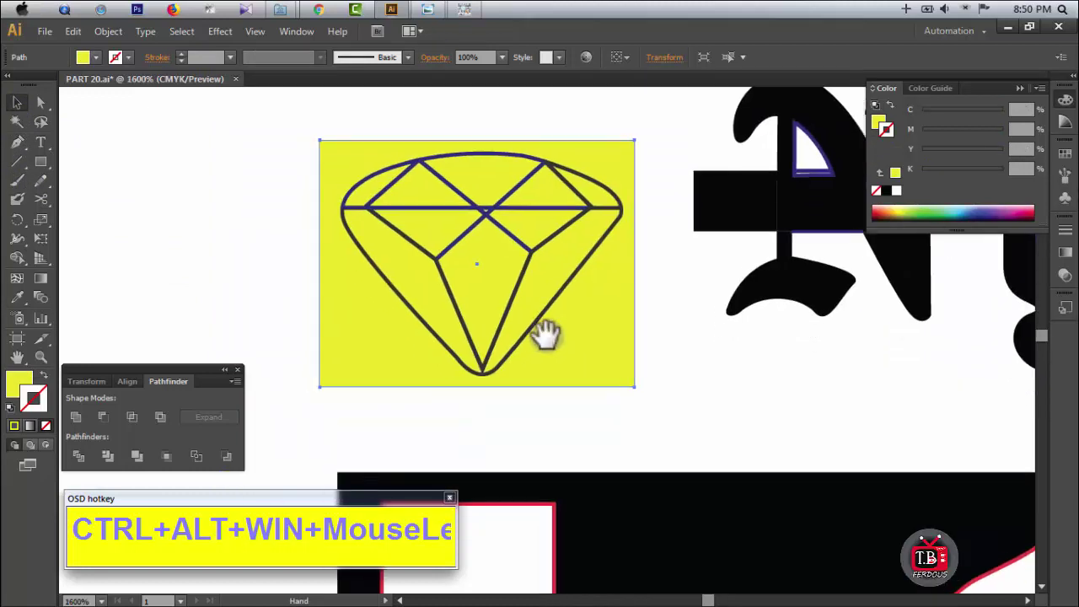
{"action": "left_click", "coordinate": [222, 248]}
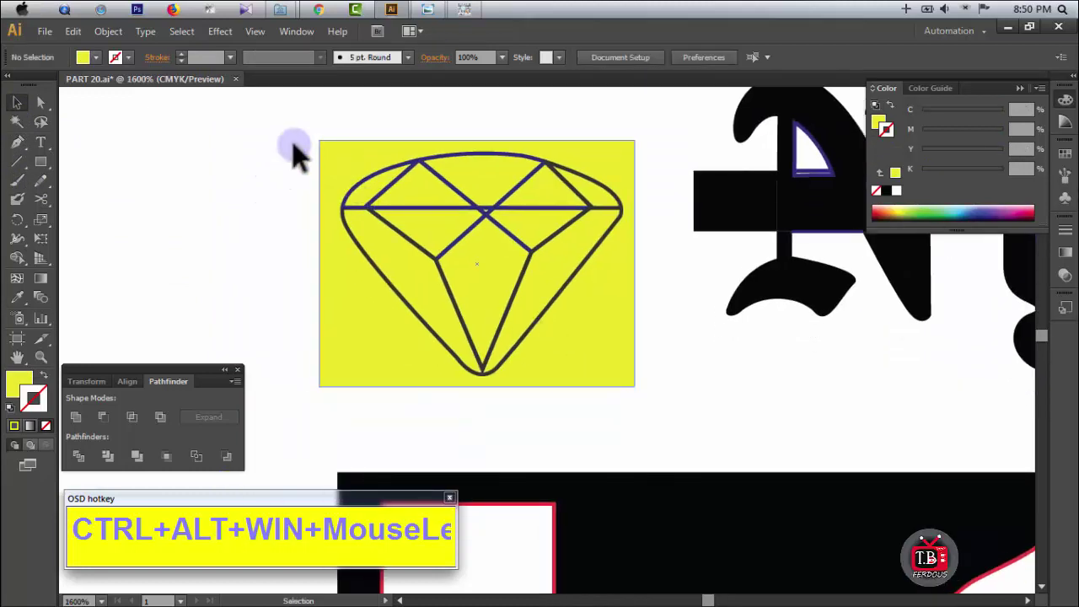
Step: Look over the artwork below the diamond, down to the BROOKLYN STATE banner and the reference shirt
{"action": "mouse_move", "coordinate": [292, 141]}
{"action": "left_mouse_down"}
{"action": "mouse_move", "coordinate": [638, 365]}
{"action": "mouse_move", "coordinate": [561, 354]}
{"action": "left_mouse_up"}
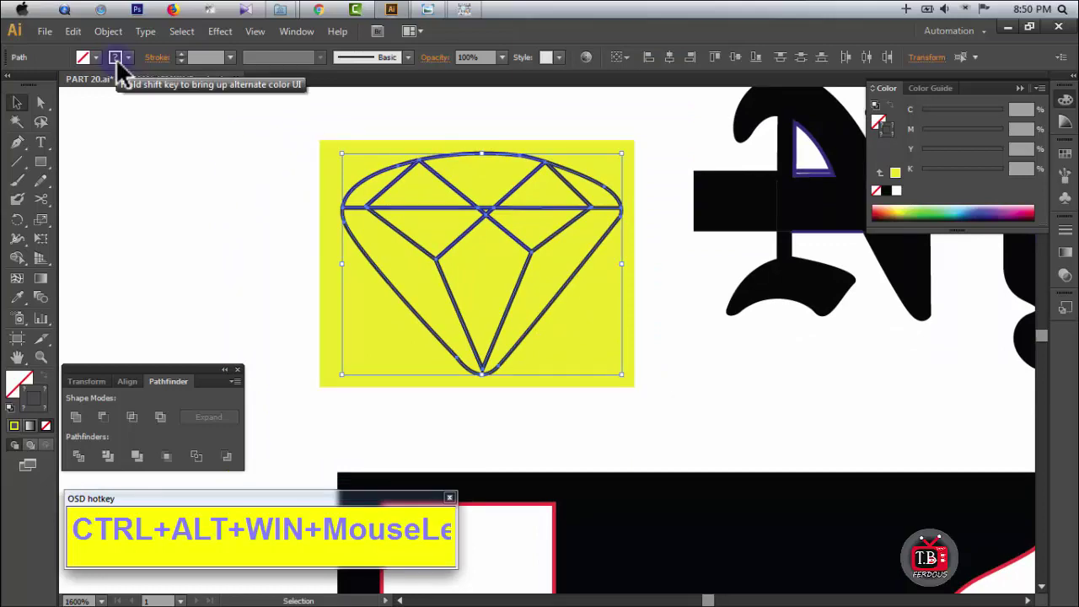
{"action": "left_click", "coordinate": [108, 31]}
{"action": "left_click", "coordinate": [439, 123]}
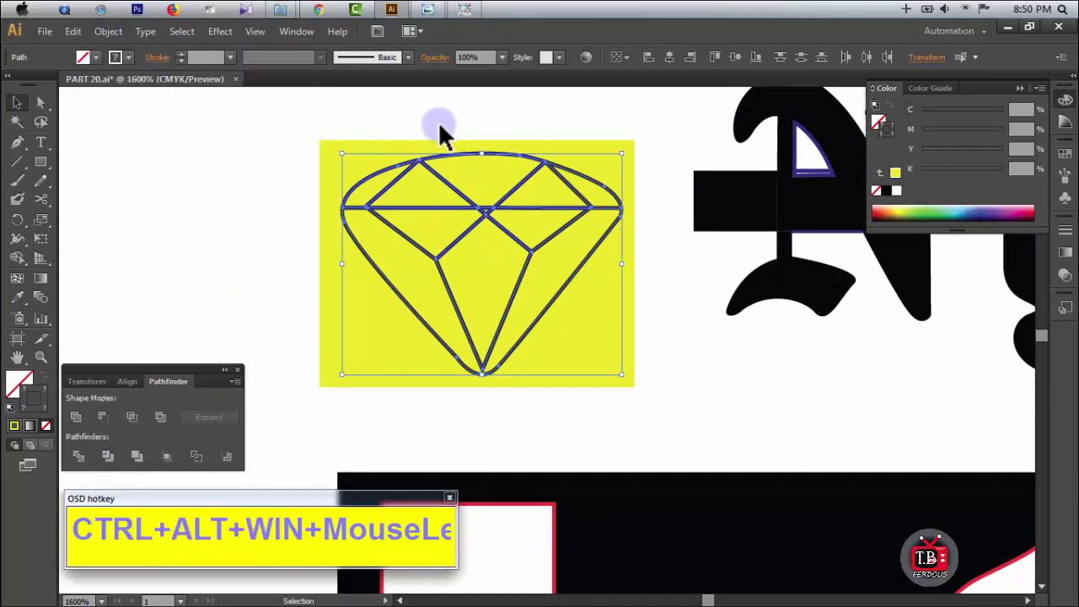
{"action": "left_click", "coordinate": [439, 124]}
{"action": "left_click", "coordinate": [569, 402], "text": "ctrl+alt"}
{"action": "left_click", "coordinate": [587, 442], "text": "ctrl+alt"}
{"action": "left_click", "coordinate": [587, 441], "text": "ctrl+alt"}
{"action": "left_click_drag", "start_coordinate": [602, 473], "coordinate": [604, 381]}
{"action": "left_click_drag", "start_coordinate": [602, 428], "coordinate": [593, 168]}
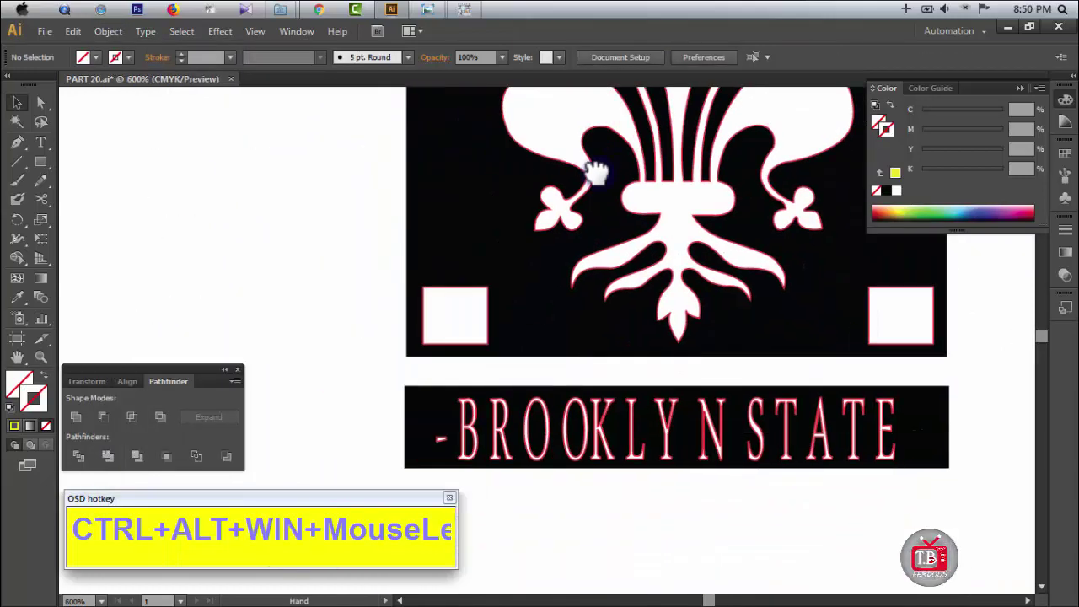
{"action": "left_click_drag", "start_coordinate": [583, 402], "coordinate": [593, 154]}
{"action": "left_click_drag", "start_coordinate": [577, 460], "coordinate": [575, 175]}
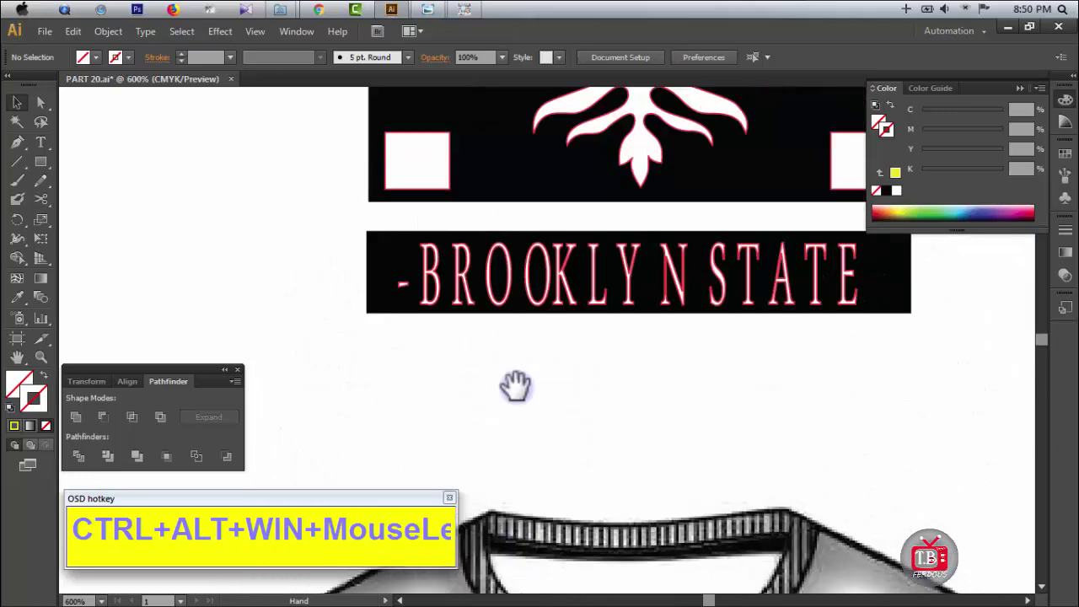
{"action": "scroll", "coordinate": [534, 241], "scroll_direction": "up", "scroll_amount": 8}
Step: Thicken all the diamond's lines on the yellow rectangle to a 0.6 pt stroke
{"action": "left_click_drag", "start_coordinate": [243, 154], "coordinate": [543, 348]}
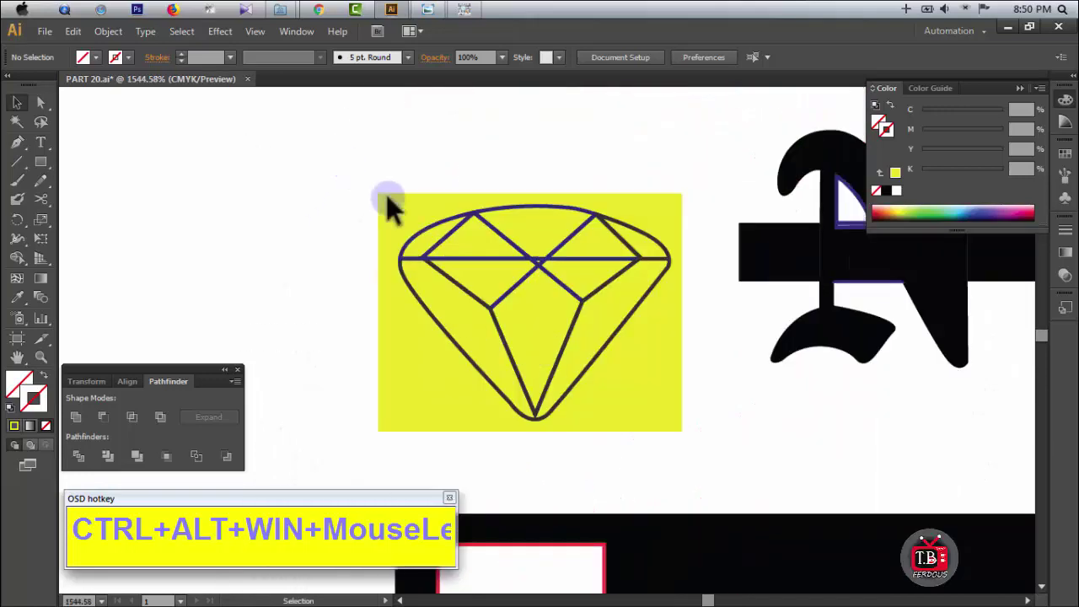
{"action": "left_click_drag", "start_coordinate": [367, 177], "coordinate": [699, 455]}
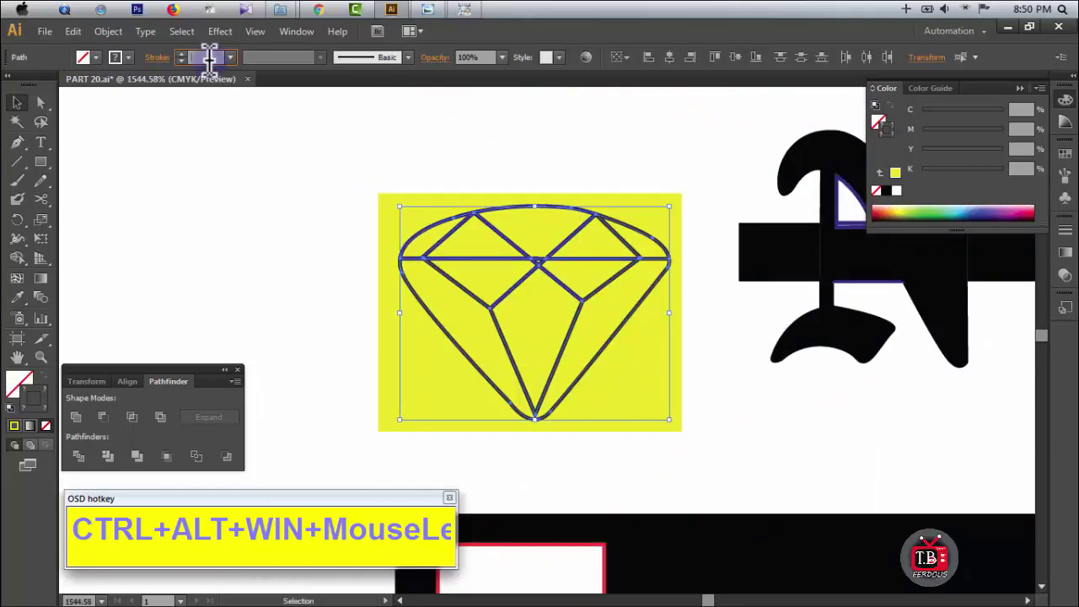
{"action": "type", "text": "1"}
{"action": "key", "text": "Return"}
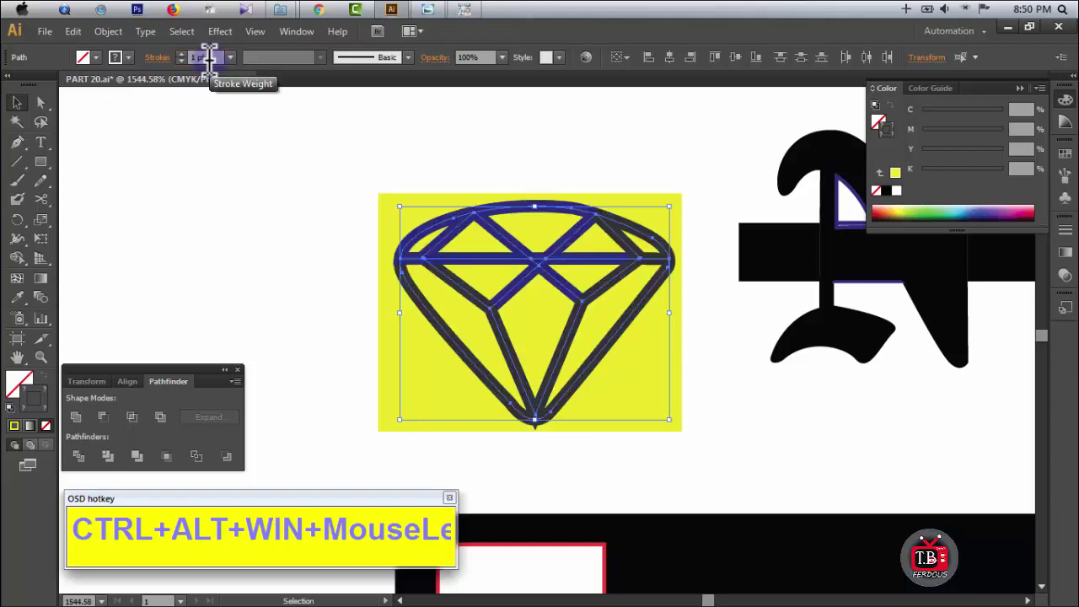
{"action": "left_click_drag", "start_coordinate": [214, 57], "coordinate": [139, 59]}
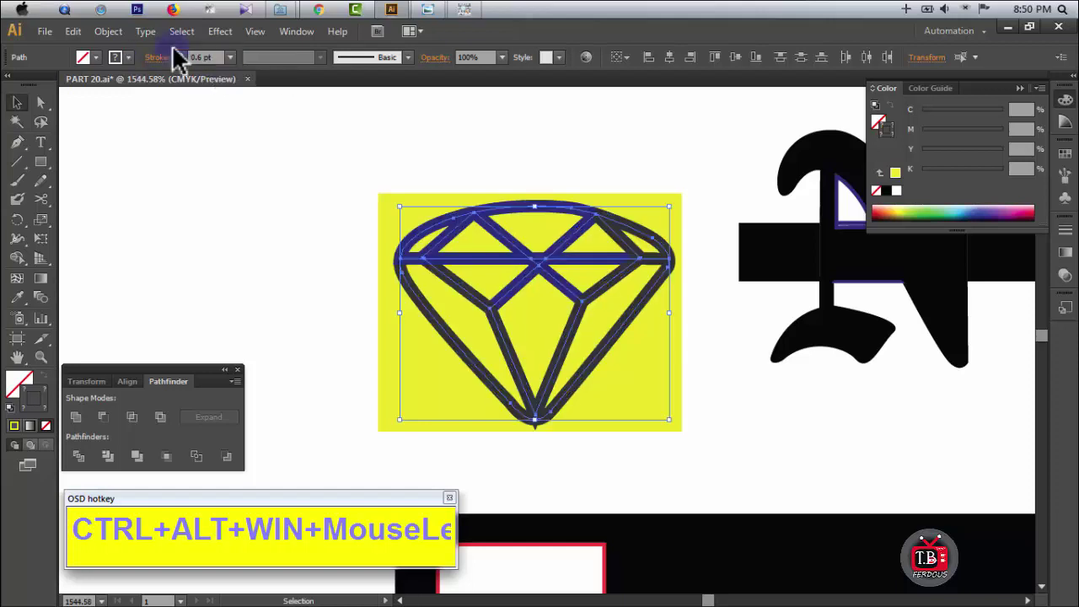
{"action": "left_click_drag", "start_coordinate": [496, 397], "coordinate": [391, 369]}
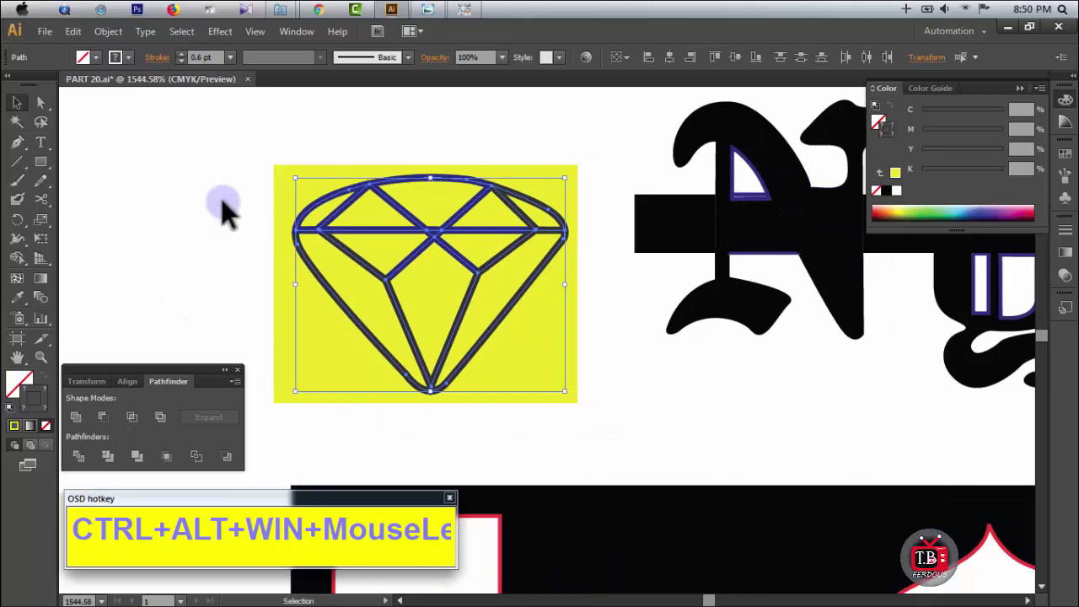
Step: Convert the diamond's strokes to outlines, leaving out the yellow rectangle, and merge them with Pathfinder
{"action": "left_click", "coordinate": [220, 198]}
{"action": "mouse_move", "coordinate": [259, 166]}
{"action": "left_mouse_down"}
{"action": "mouse_move", "coordinate": [538, 399]}
{"action": "mouse_move", "coordinate": [564, 362]}
{"action": "left_mouse_up"}
{"action": "left_click", "coordinate": [546, 383], "text": "shift"}
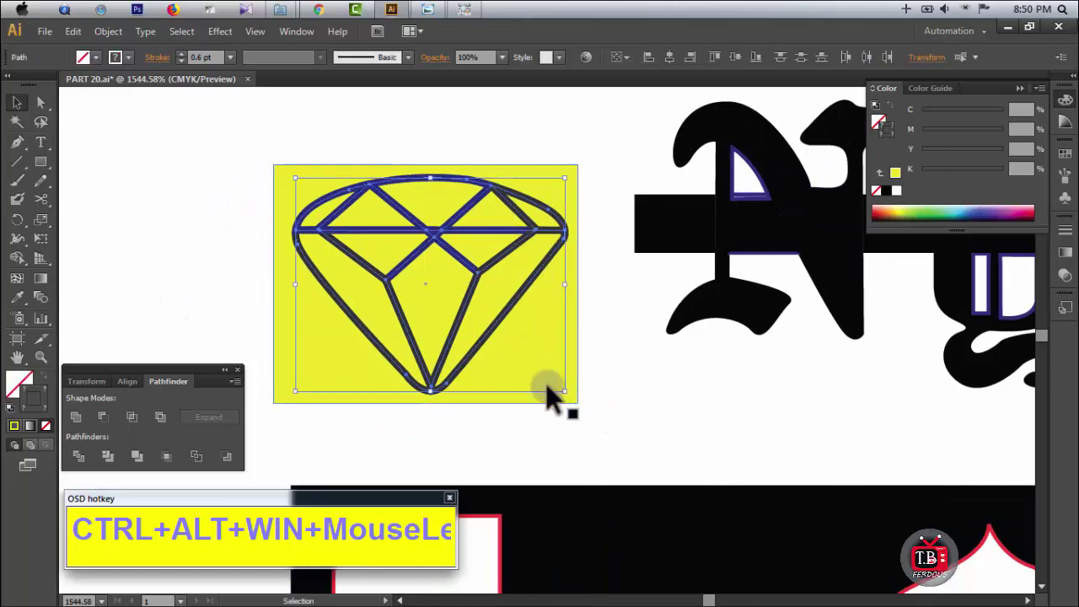
{"action": "left_click", "coordinate": [108, 32]}
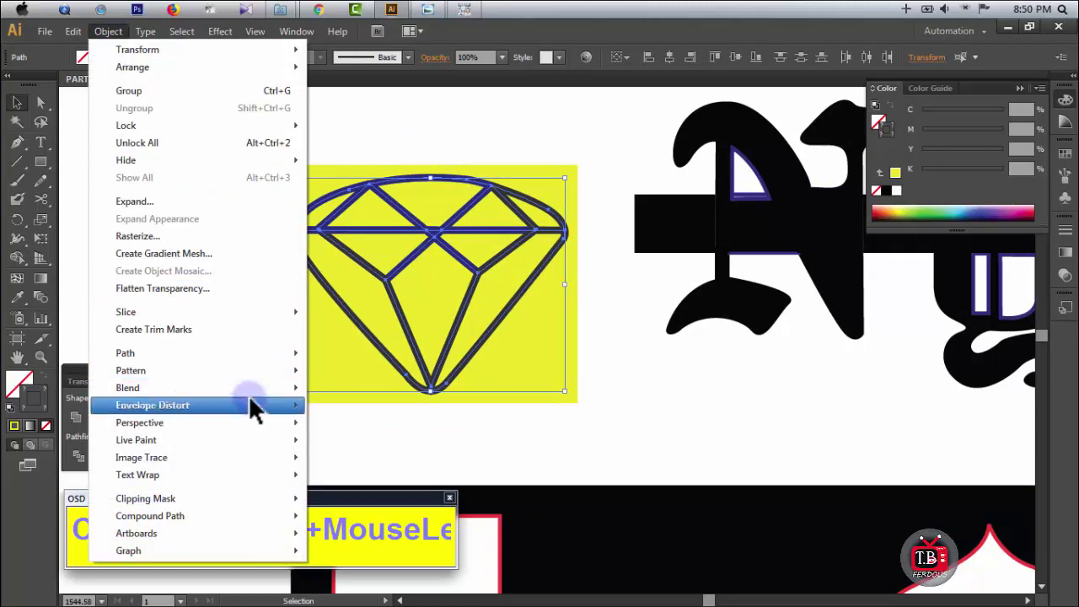
{"action": "mouse_move", "coordinate": [240, 386]}
{"action": "mouse_move", "coordinate": [228, 354]}
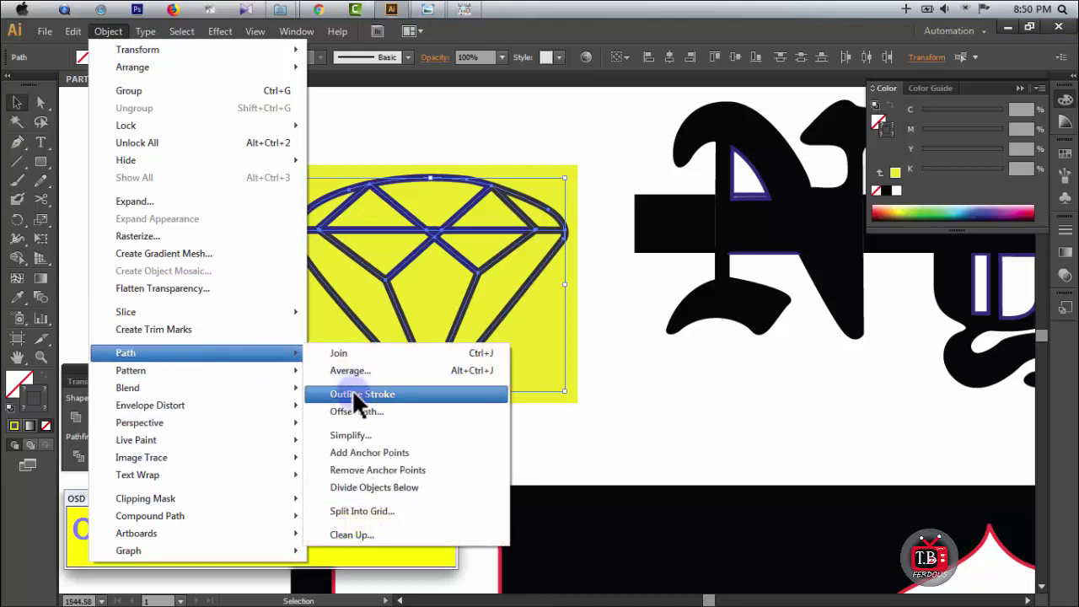
{"action": "left_click", "coordinate": [355, 394]}
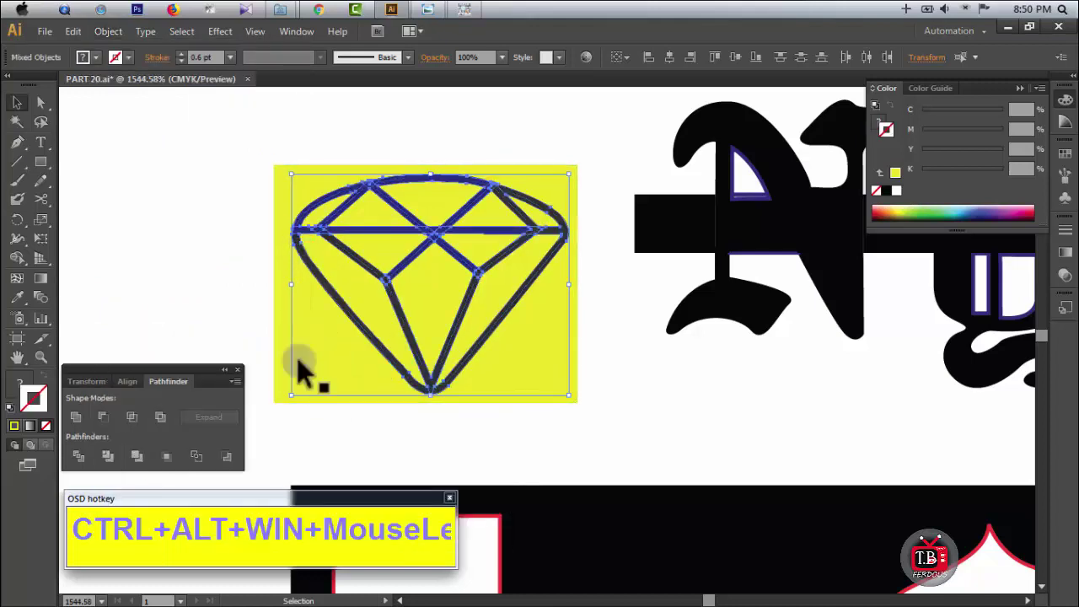
{"action": "left_click", "coordinate": [137, 456]}
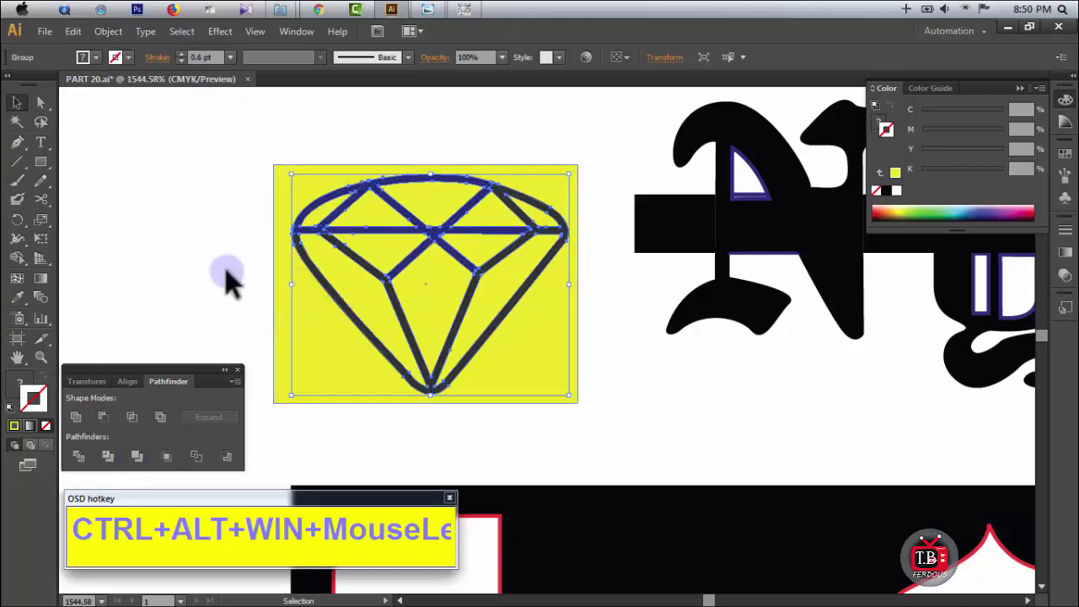
Step: Try to sample the neighbouring letter's black onto the merged diamond group with the Eyedropper and merge it again
{"action": "left_click", "coordinate": [236, 181]}
{"action": "left_click_drag", "start_coordinate": [232, 143], "coordinate": [592, 415]}
{"action": "left_click", "coordinate": [573, 378]}
{"action": "left_click_drag", "start_coordinate": [242, 145], "coordinate": [643, 408]}
{"action": "mouse_move", "coordinate": [230, 132]}
{"action": "left_mouse_down"}
{"action": "mouse_move", "coordinate": [366, 208]}
{"action": "mouse_move", "coordinate": [581, 410]}
{"action": "mouse_move", "coordinate": [574, 417]}
{"action": "left_mouse_up"}
{"action": "left_click", "coordinate": [36, 400]}
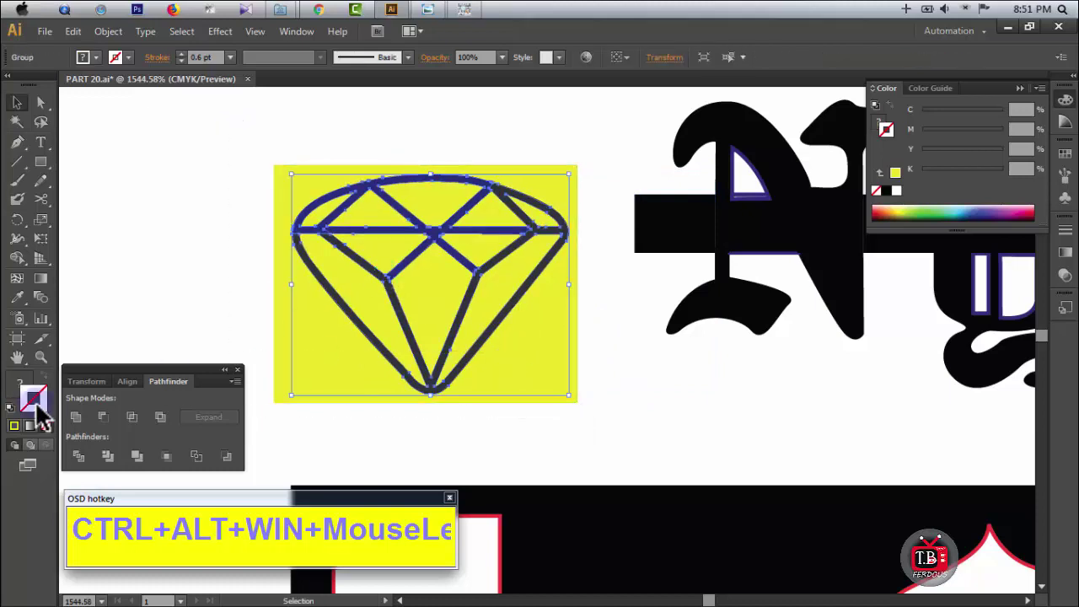
{"action": "key", "text": "i"}
{"action": "left_click", "coordinate": [663, 234]}
{"action": "left_click", "coordinate": [483, 293]}
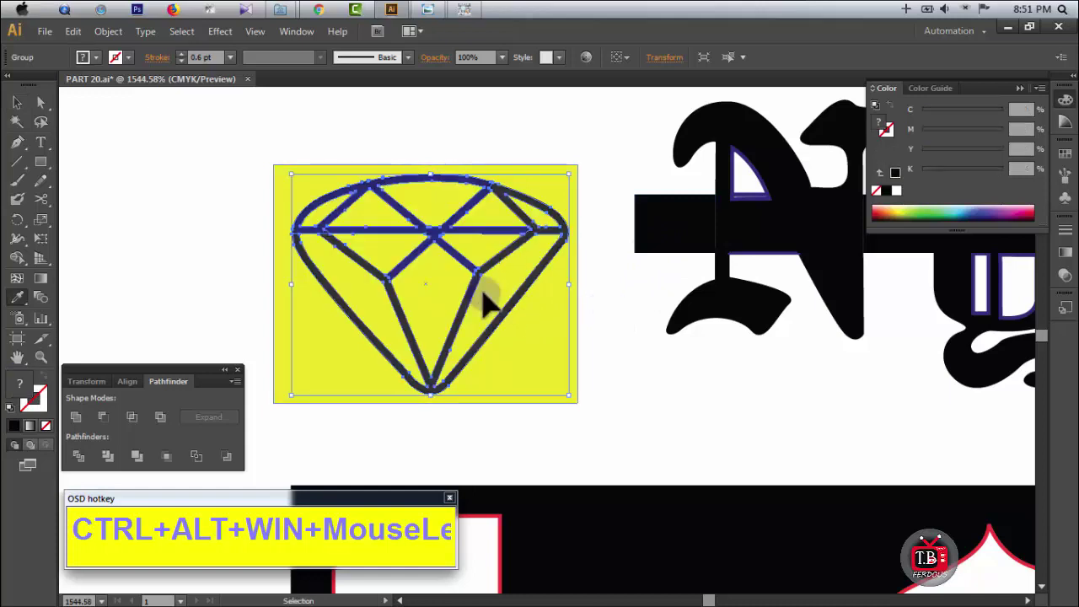
{"action": "left_click", "coordinate": [135, 453]}
Step: Apply Outline Stroke to the diamond group again, clear its remaining stroke and merge its shapes
{"action": "key", "text": "v"}
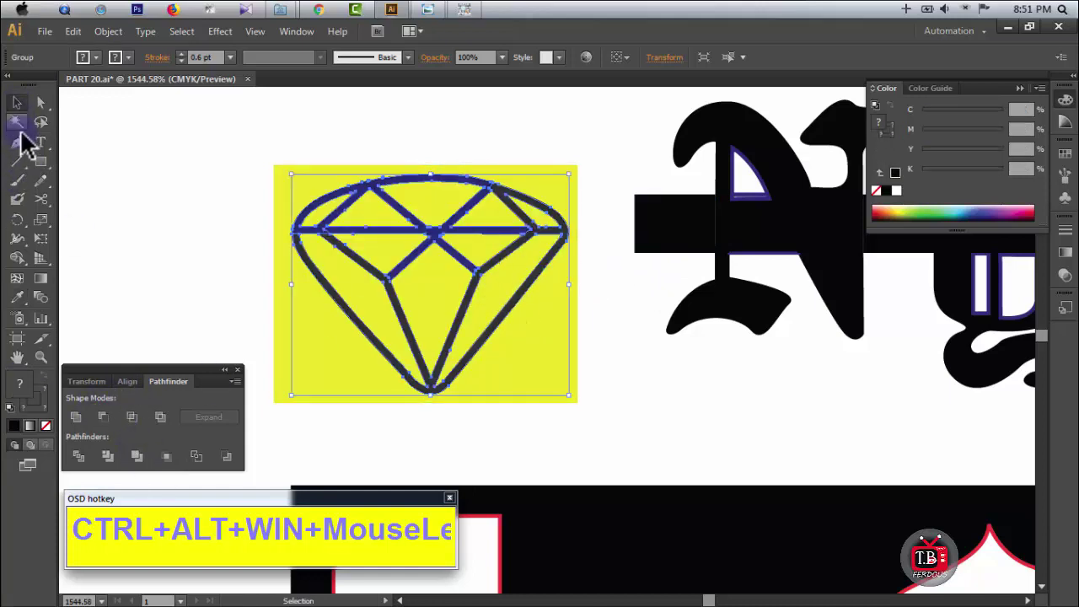
{"action": "left_click", "coordinate": [103, 34]}
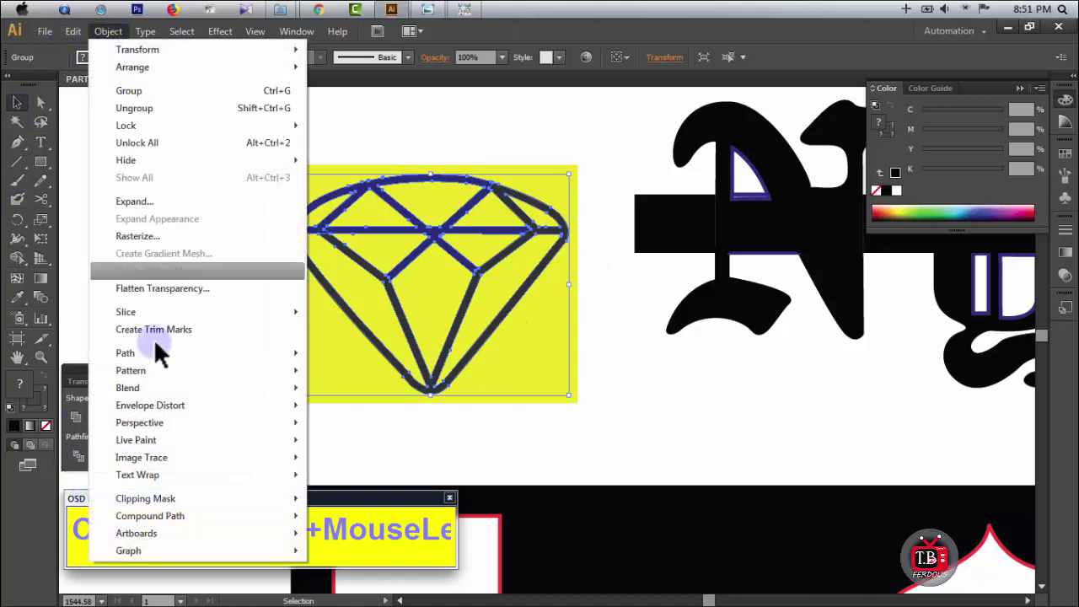
{"action": "mouse_move", "coordinate": [184, 352]}
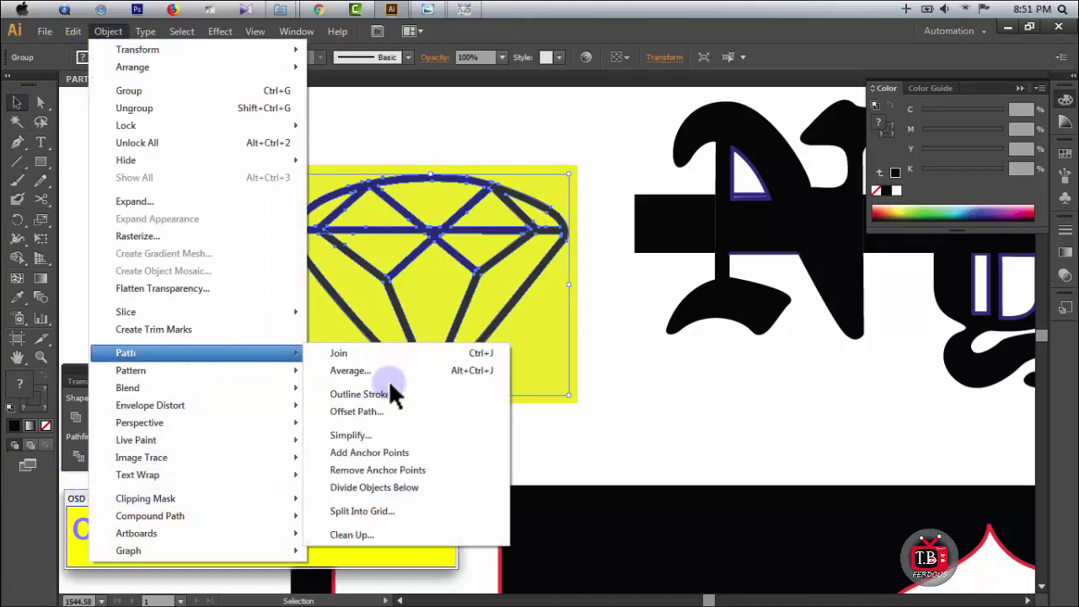
{"action": "left_click", "coordinate": [375, 390]}
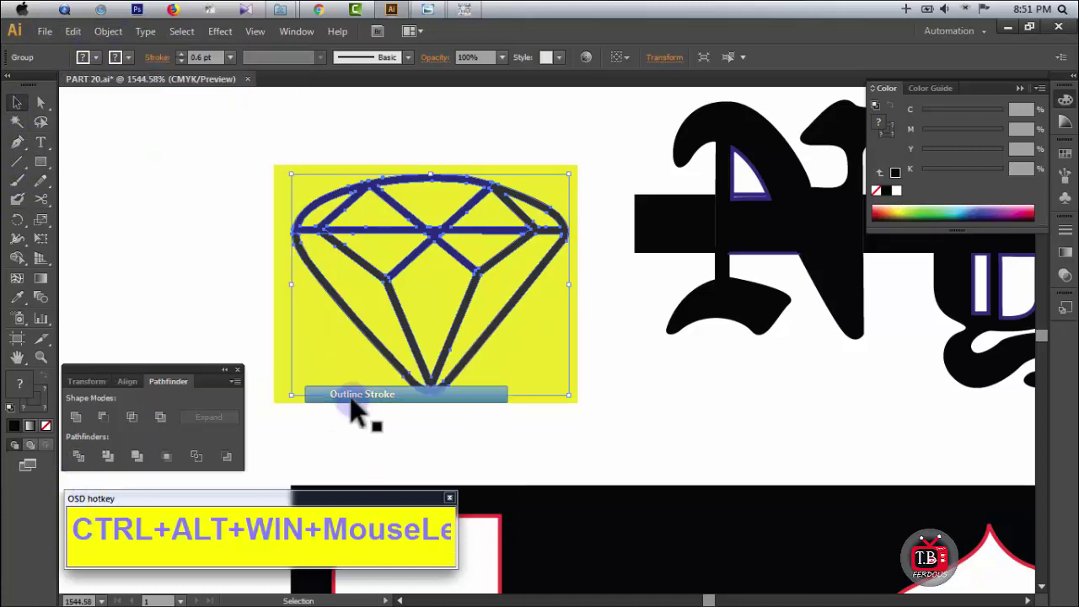
{"action": "left_click", "coordinate": [47, 425]}
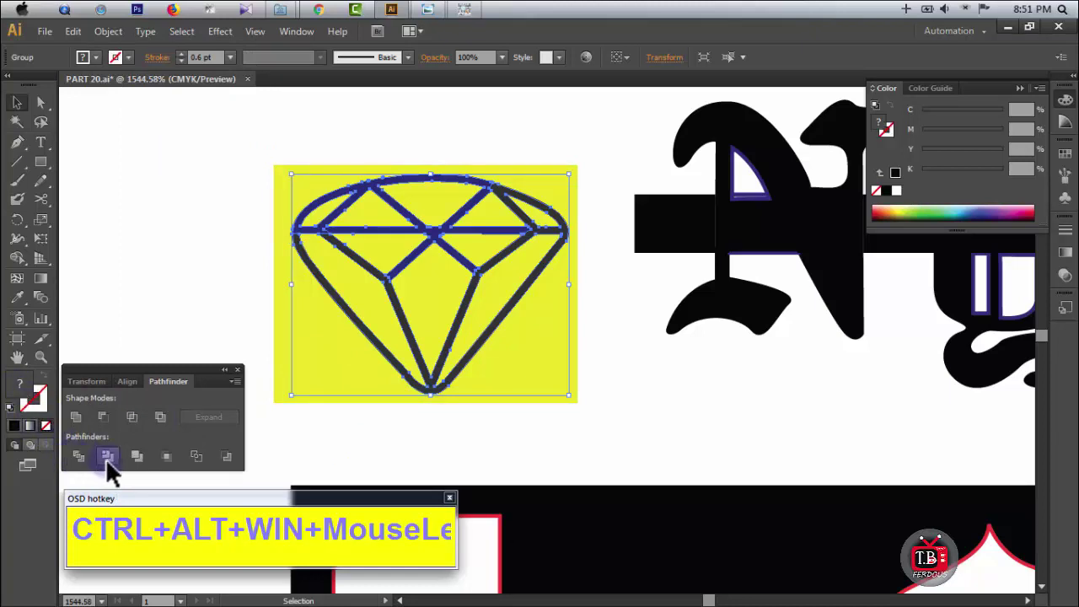
{"action": "left_click", "coordinate": [135, 455]}
Step: Ungroup the diamond and sample the dark lines' color (C 100, M 98.05, Y 100, K 9.77) onto its blue upper lines
{"action": "right_click", "coordinate": [434, 285]}
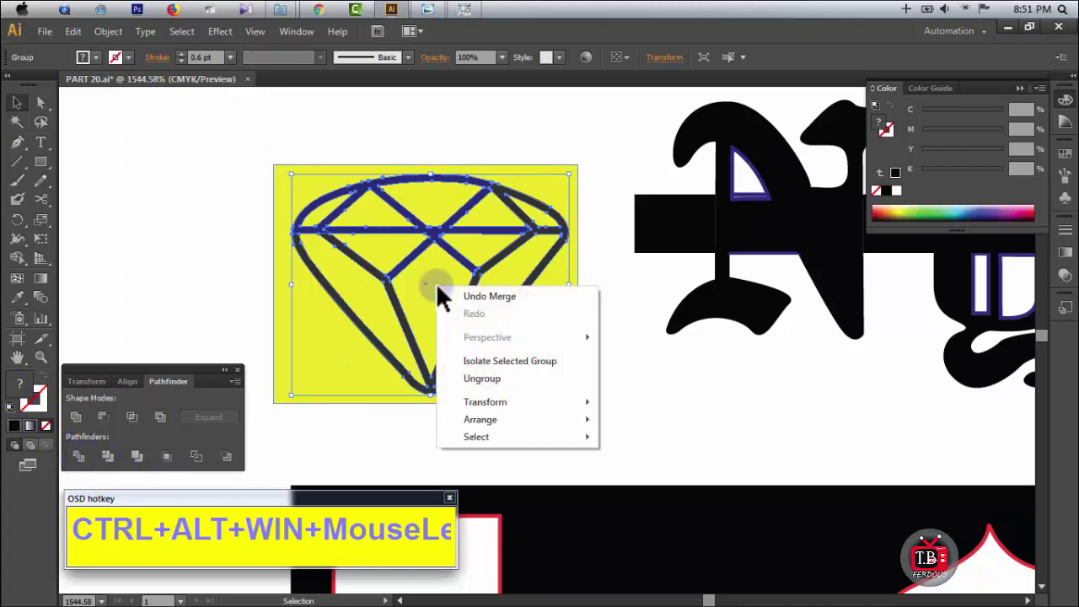
{"action": "left_click", "coordinate": [531, 379]}
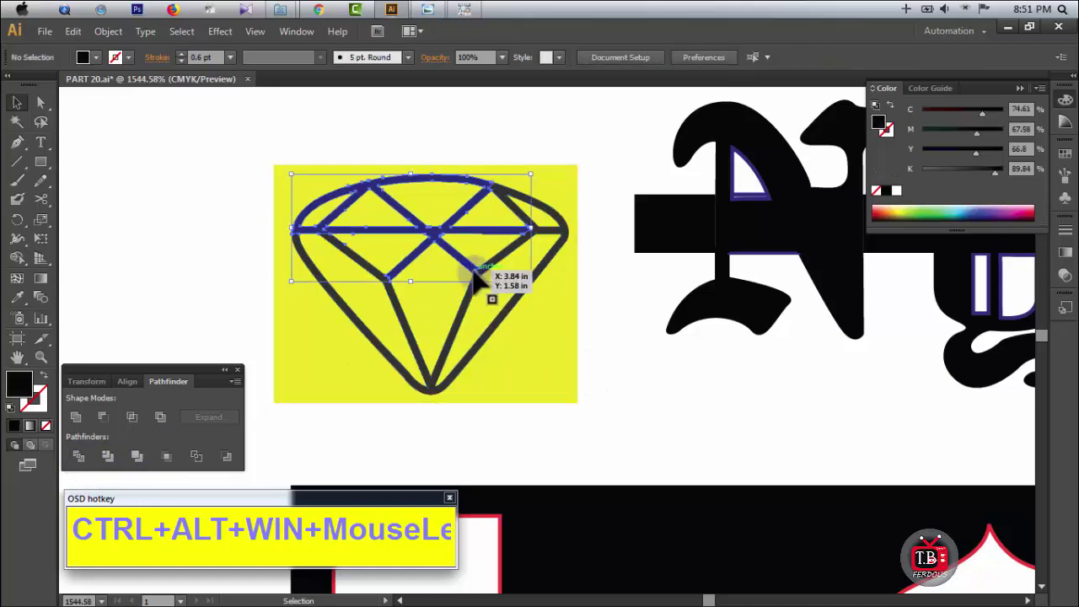
{"action": "left_click", "coordinate": [476, 278]}
{"action": "key", "text": "Delete"}
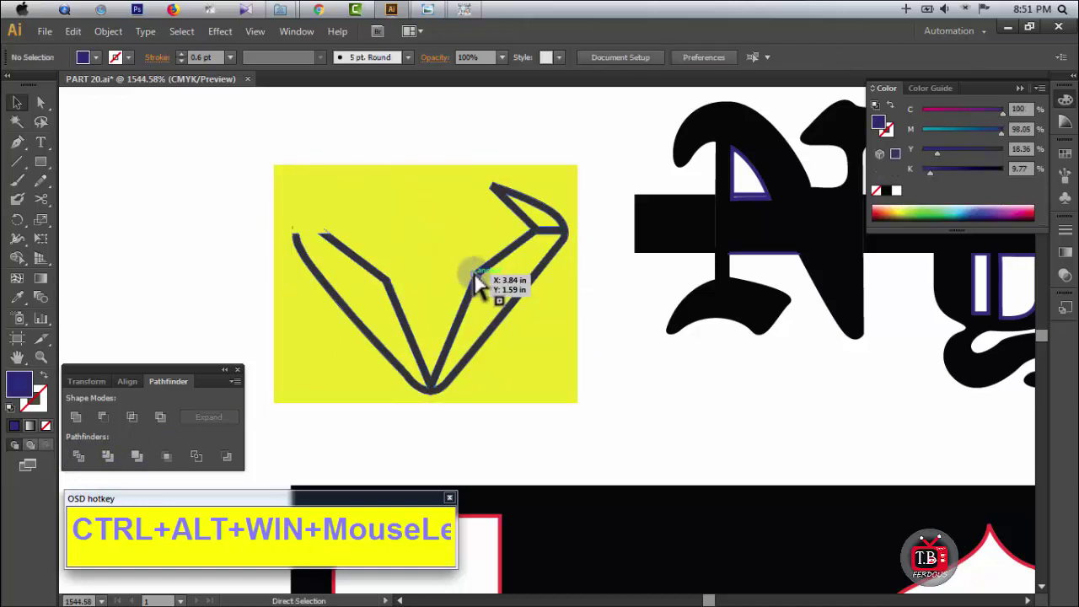
{"action": "key", "text": "ctrl+z"}
{"action": "key", "text": "i"}
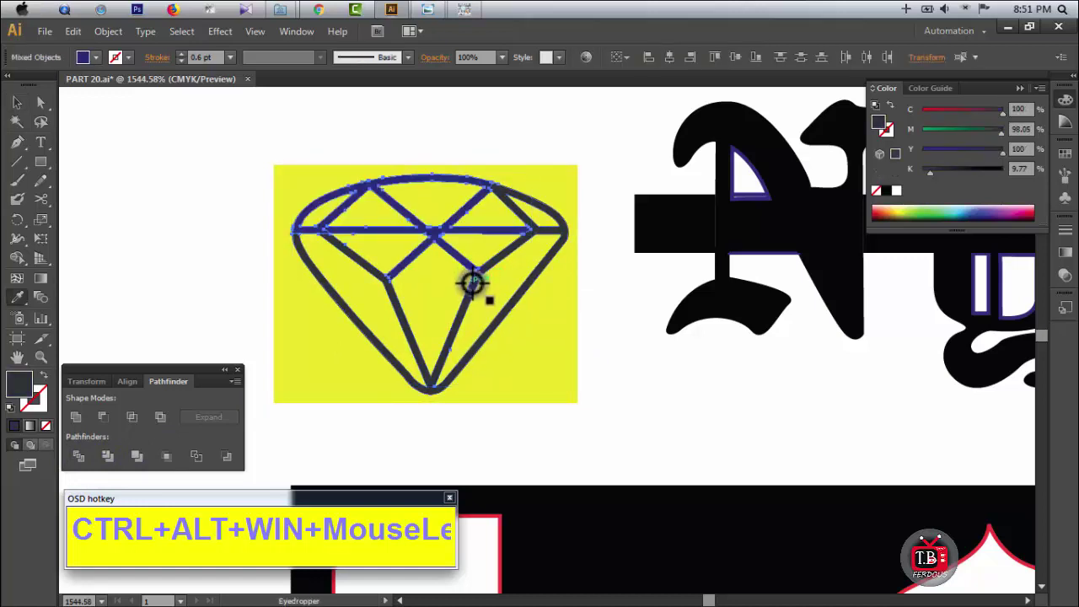
Step: Merge all of the diamond's recolored line shapes with Pathfinder, excluding the yellow rectangle
{"action": "left_click", "coordinate": [18, 101]}
{"action": "left_click_drag", "start_coordinate": [253, 156], "coordinate": [569, 370]}
{"action": "left_click", "coordinate": [143, 453]}
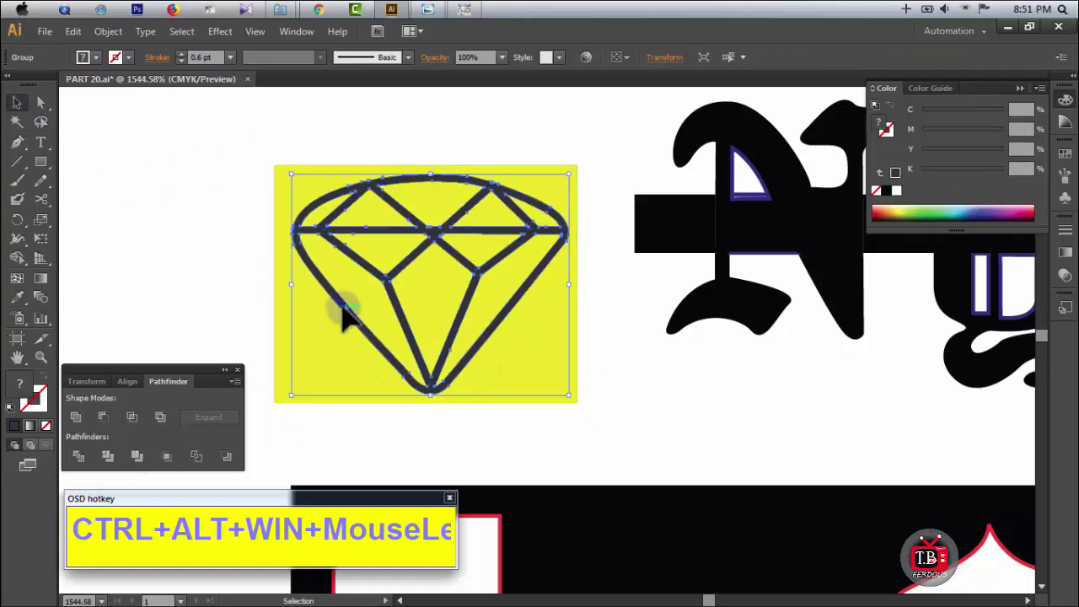
Step: Delete the merged diamond lines from the yellow rectangle and undo the deletion
{"action": "key", "text": "Delete"}
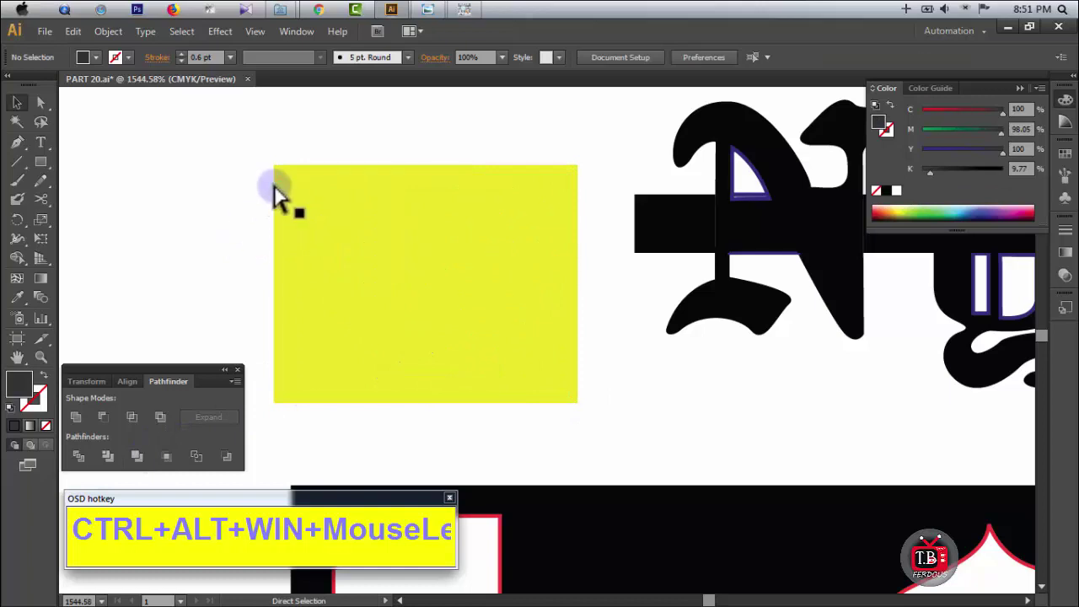
{"action": "left_click_drag", "start_coordinate": [273, 184], "coordinate": [503, 355]}
{"action": "key", "text": "ctrl+z"}
{"action": "left_click", "coordinate": [179, 265]}
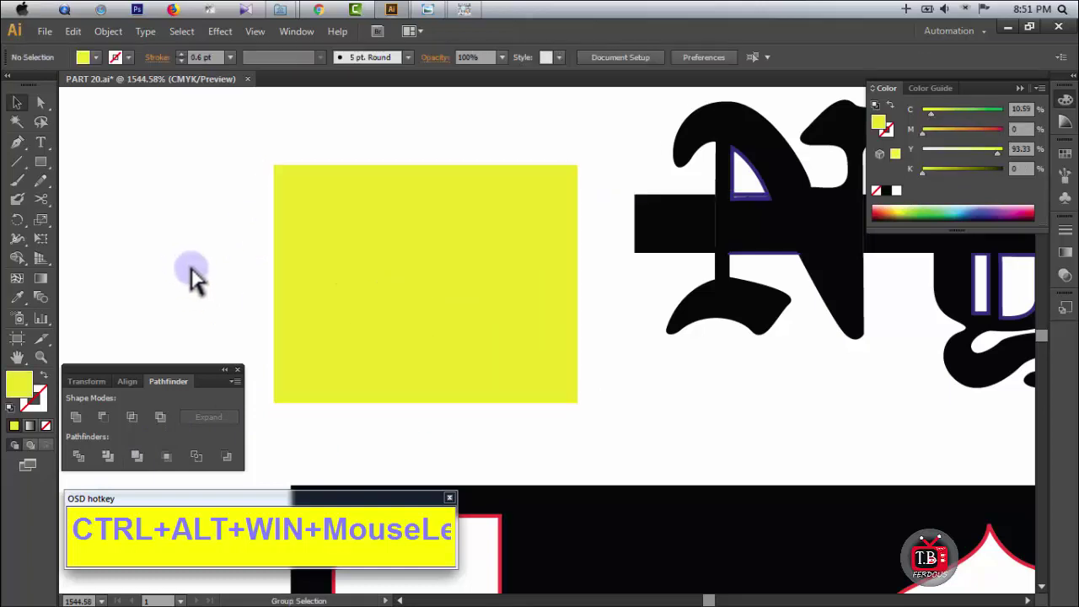
{"action": "key", "text": "ctrl+z"}
Step: Divide the yellow rectangle and the diamond lines with Pathfinder and ungroup the resulting pieces
{"action": "left_click", "coordinate": [236, 181]}
{"action": "left_click_drag", "start_coordinate": [236, 181], "coordinate": [579, 406]}
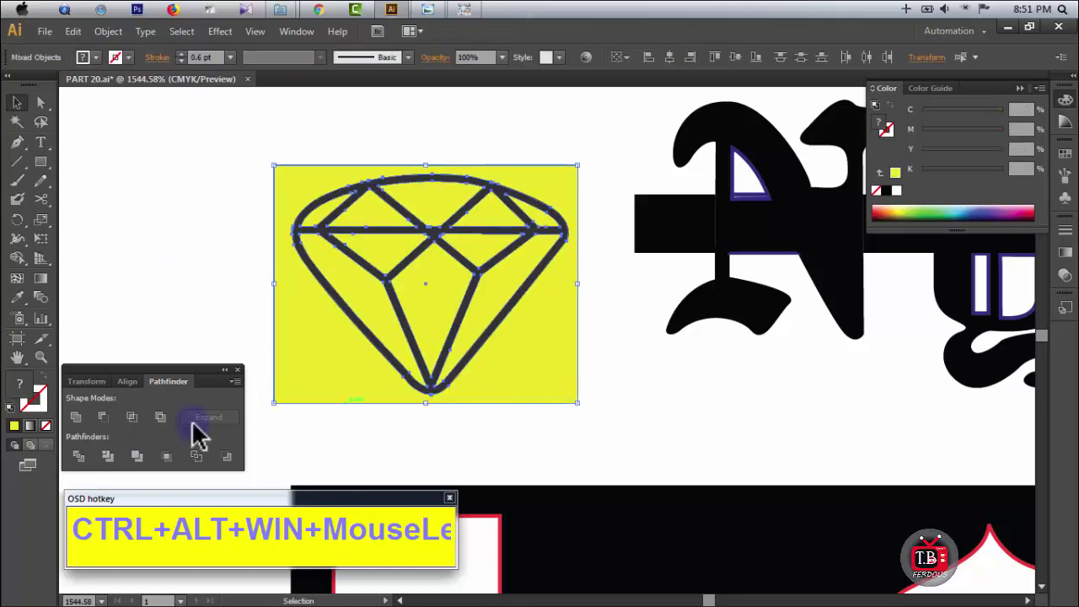
{"action": "left_click", "coordinate": [85, 459]}
{"action": "right_click", "coordinate": [391, 299]}
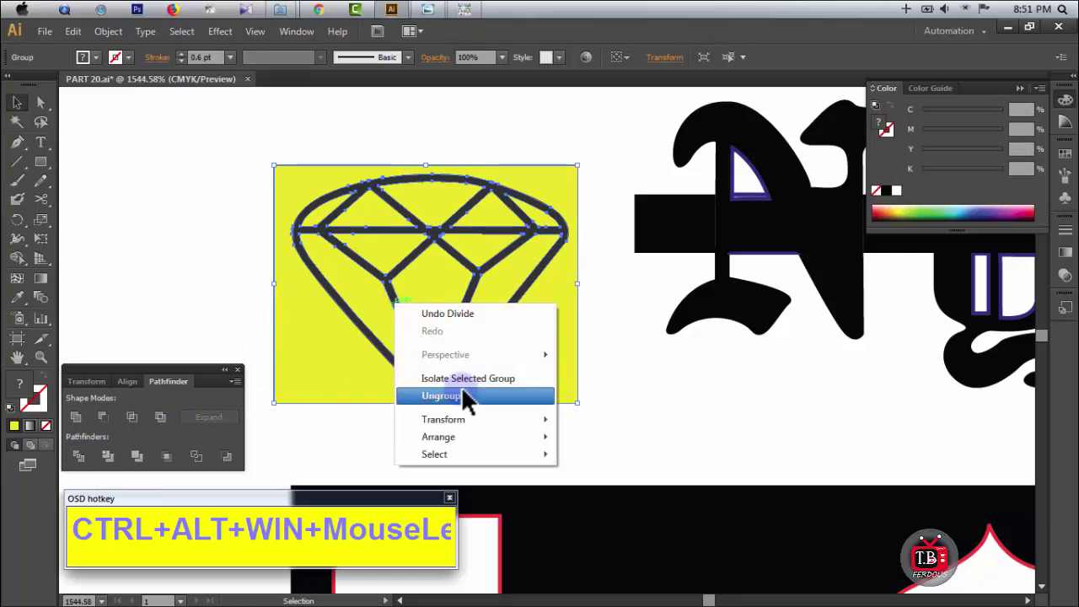
{"action": "left_click", "coordinate": [461, 389]}
{"action": "key", "text": "ctrl+shift+a"}
Step: Delete the yellow area outside the diamond and recolor its dark lines white by sampling the background
{"action": "left_click", "coordinate": [515, 322]}
{"action": "key", "text": "Delete"}
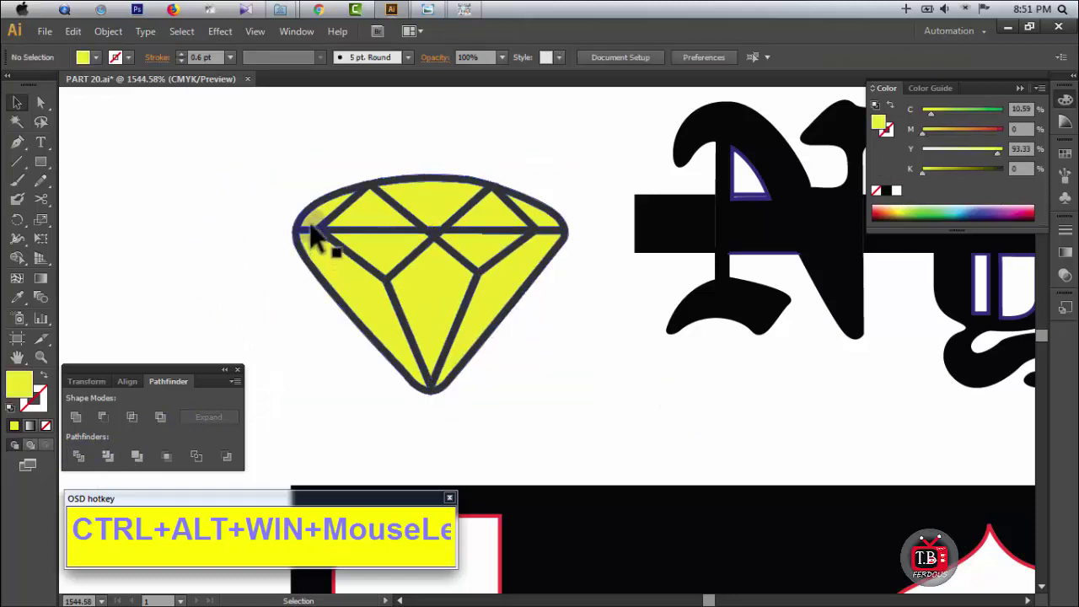
{"action": "left_click", "coordinate": [323, 237]}
{"action": "key", "text": "i"}
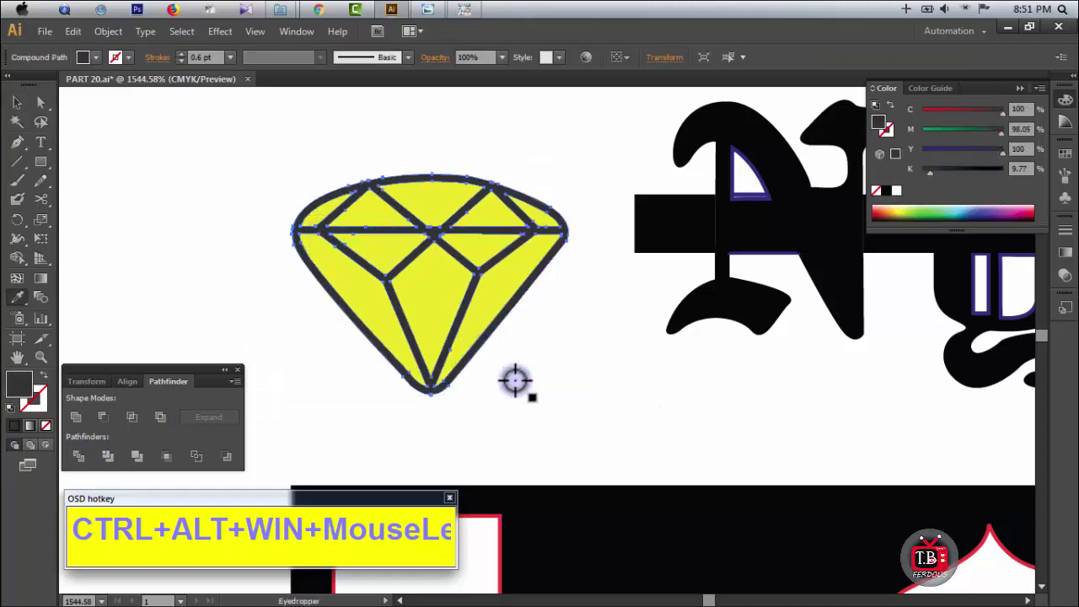
{"action": "left_click", "coordinate": [518, 383]}
{"action": "left_click", "coordinate": [192, 216], "text": "ctrl"}
Step: Examine the diamond on the reference shirt up close and compare it with the yellow vector diamond
{"action": "left_click", "coordinate": [555, 377], "text": "ctrl+alt"}
{"action": "left_click", "coordinate": [557, 377], "text": "ctrl+alt"}
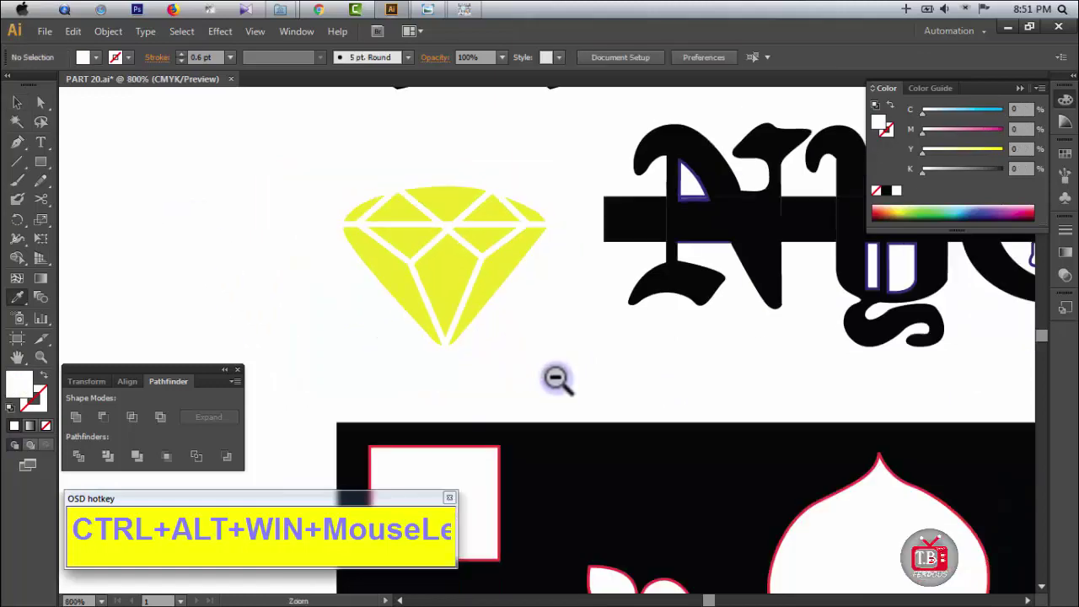
{"action": "left_click", "coordinate": [556, 378], "text": "ctrl+alt"}
{"action": "left_click", "coordinate": [556, 378], "text": "ctrl+alt"}
{"action": "left_click_drag", "start_coordinate": [590, 565], "coordinate": [566, 406]}
{"action": "scroll", "coordinate": [506, 379], "scroll_direction": "down", "scroll_amount": 5}
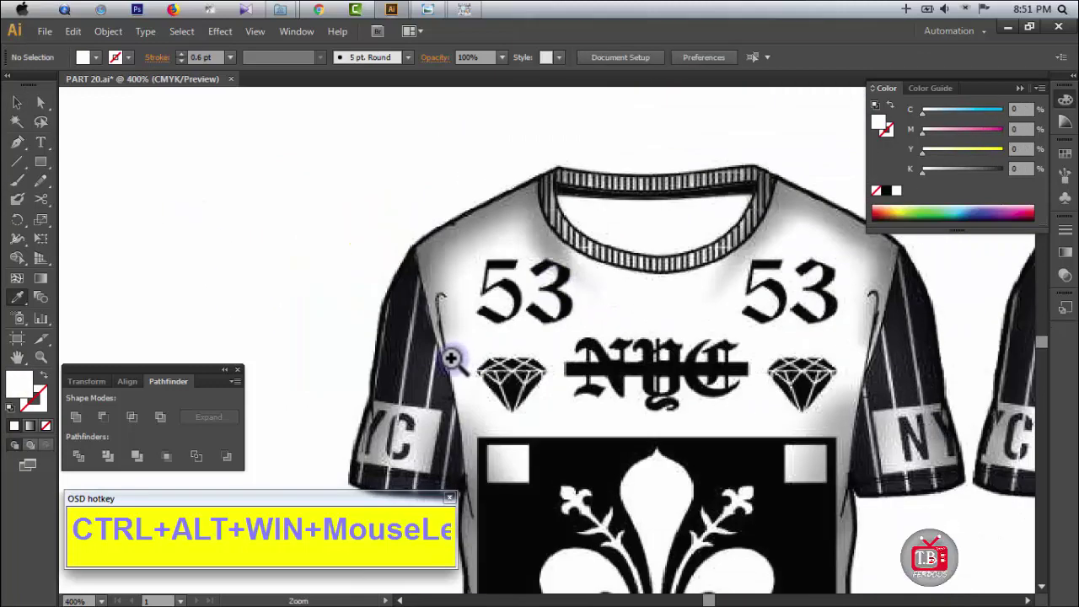
{"action": "left_click_drag", "start_coordinate": [455, 356], "coordinate": [623, 422]}
{"action": "left_click", "coordinate": [631, 284], "text": "alt"}
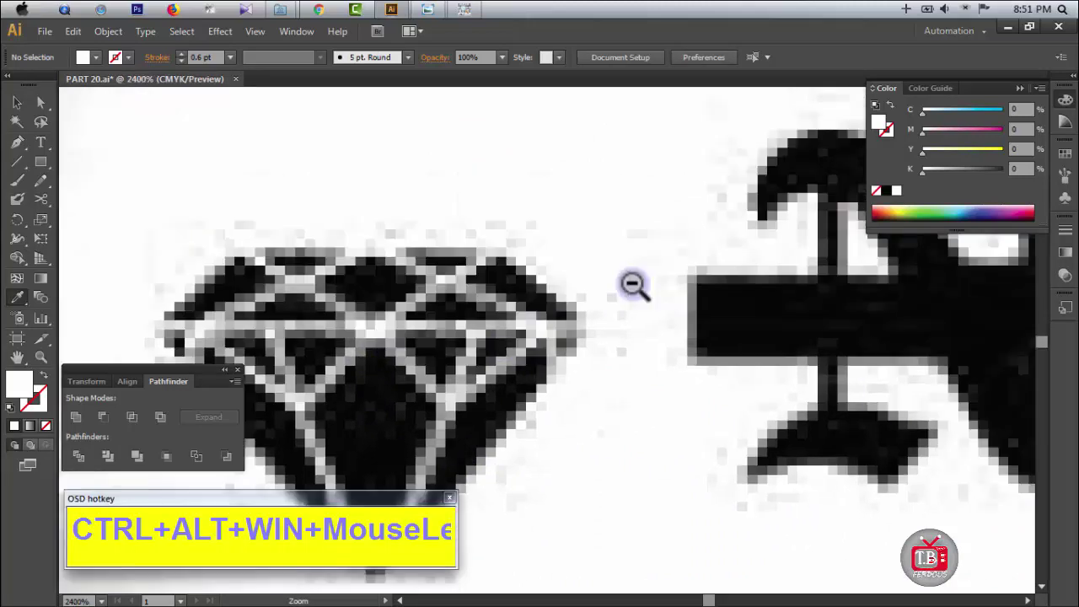
{"action": "left_click", "coordinate": [636, 284], "text": "alt"}
{"action": "left_click", "coordinate": [635, 285], "text": "alt"}
{"action": "left_click", "coordinate": [634, 285], "text": "alt"}
{"action": "left_click", "coordinate": [634, 285], "text": "alt"}
{"action": "left_click_drag", "start_coordinate": [594, 223], "coordinate": [607, 495]}
{"action": "left_click_drag", "start_coordinate": [397, 275], "coordinate": [566, 365]}
{"action": "left_click", "coordinate": [522, 360], "text": "alt"}
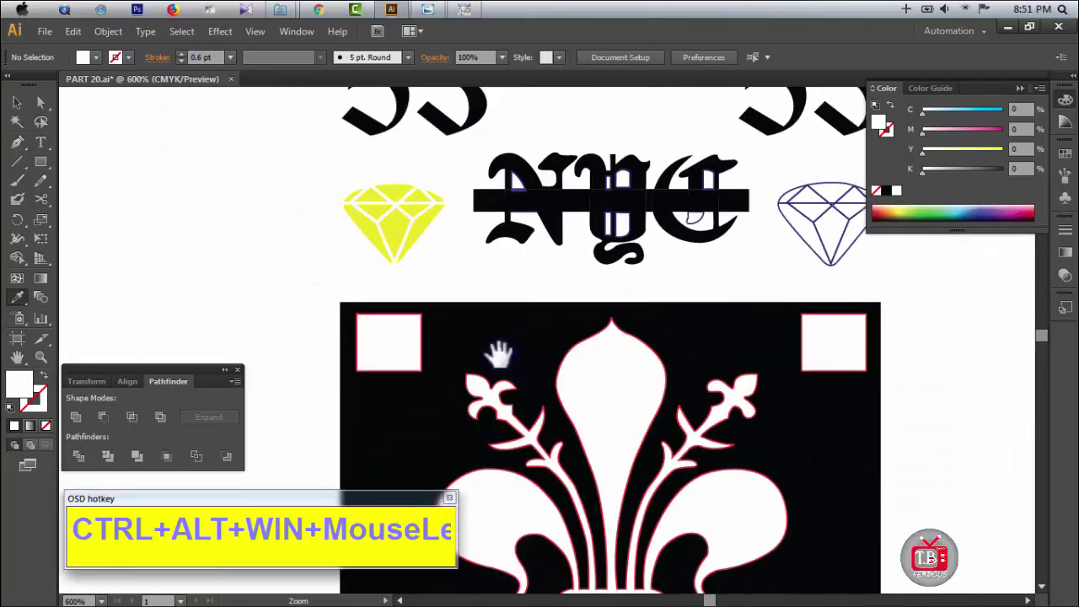
{"action": "left_click_drag", "start_coordinate": [628, 202], "coordinate": [534, 219]}
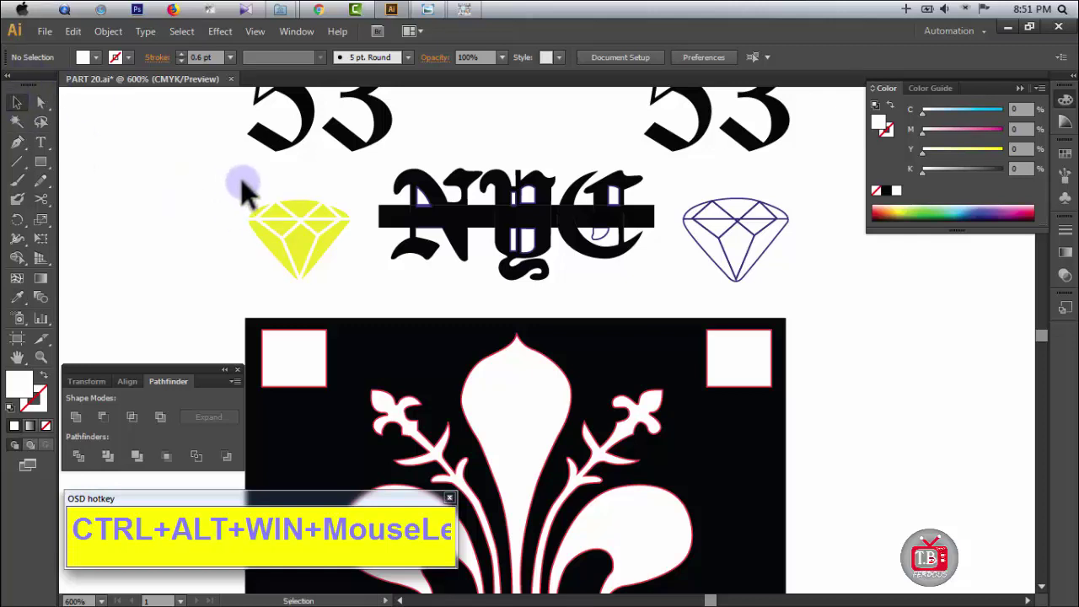
Step: Divide the whole yellow and white diamond with Pathfinder again and ungroup its pieces
{"action": "left_click_drag", "start_coordinate": [228, 172], "coordinate": [335, 257]}
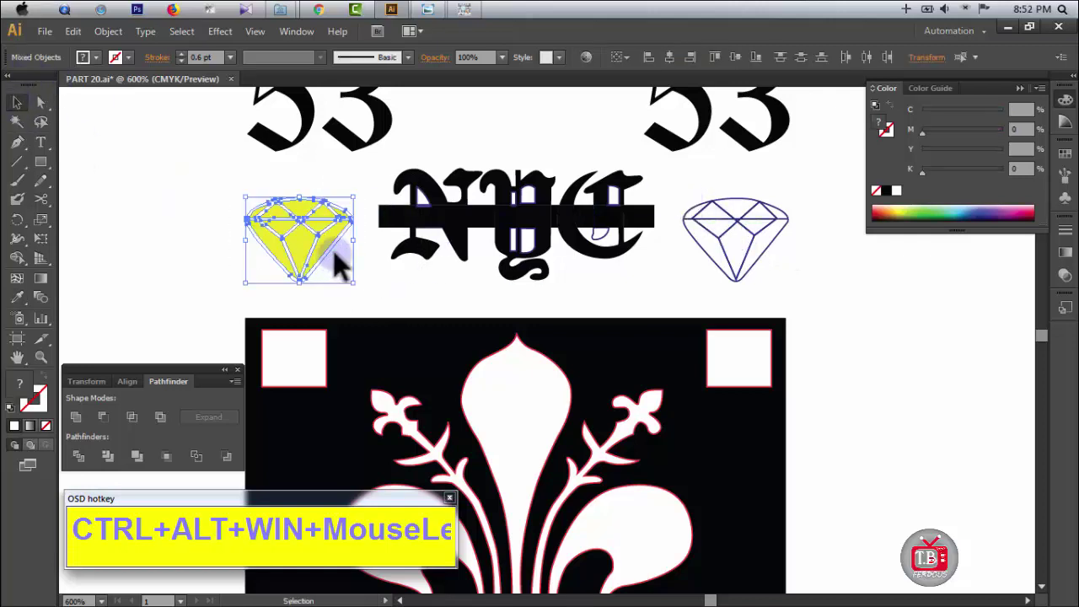
{"action": "left_click", "coordinate": [325, 233]}
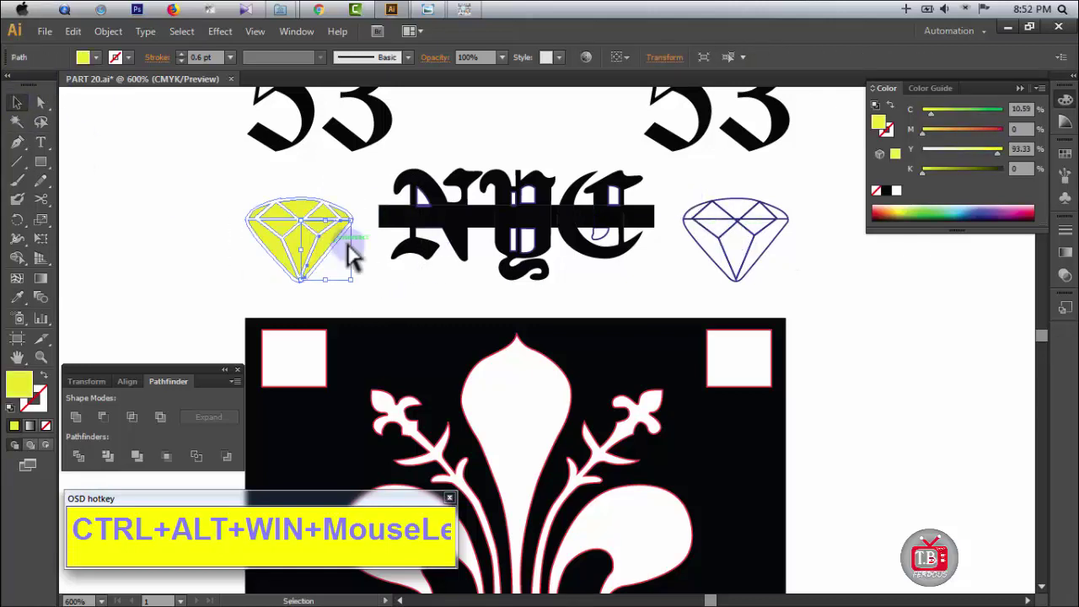
{"action": "left_click_drag", "start_coordinate": [236, 187], "coordinate": [364, 291]}
{"action": "left_click", "coordinate": [79, 456]}
{"action": "right_click", "coordinate": [260, 266]}
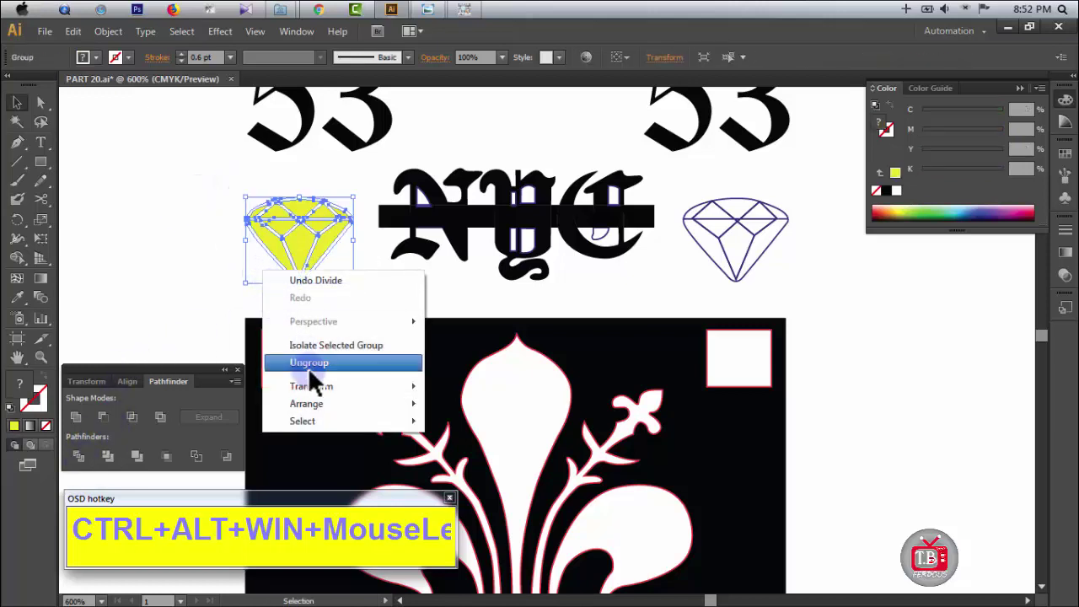
{"action": "left_click", "coordinate": [308, 367]}
{"action": "left_click", "coordinate": [195, 257]}
Step: Isolate the diamond facets that share the yellow fill color by deleting the leftover white line pieces and restoring the facets
{"action": "left_click", "coordinate": [303, 249]}
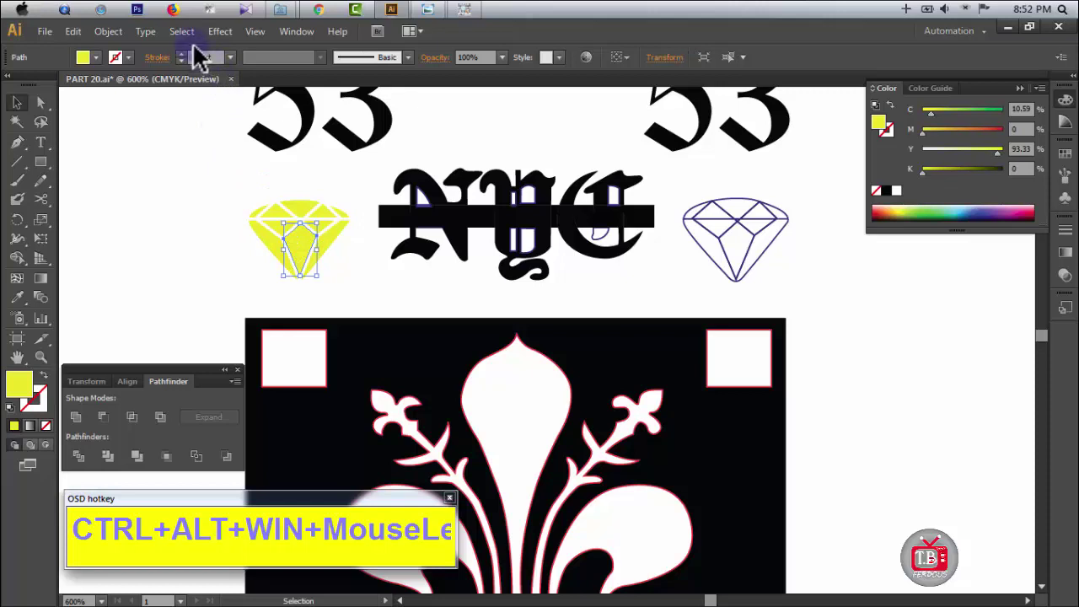
{"action": "left_click", "coordinate": [182, 32]}
{"action": "mouse_move", "coordinate": [297, 184]}
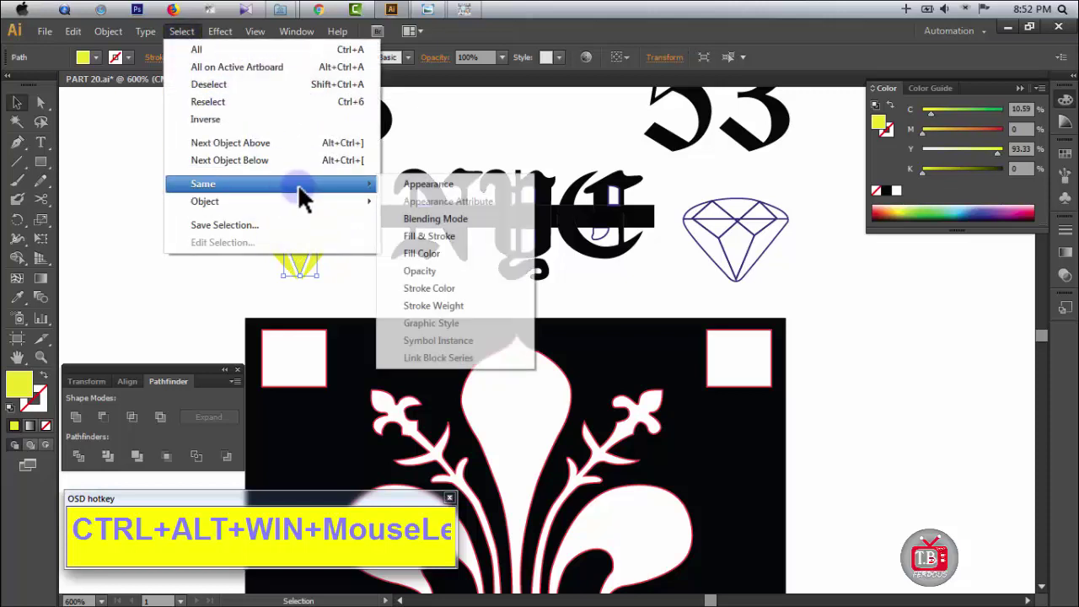
{"action": "left_click", "coordinate": [455, 251]}
{"action": "key", "text": "Delete"}
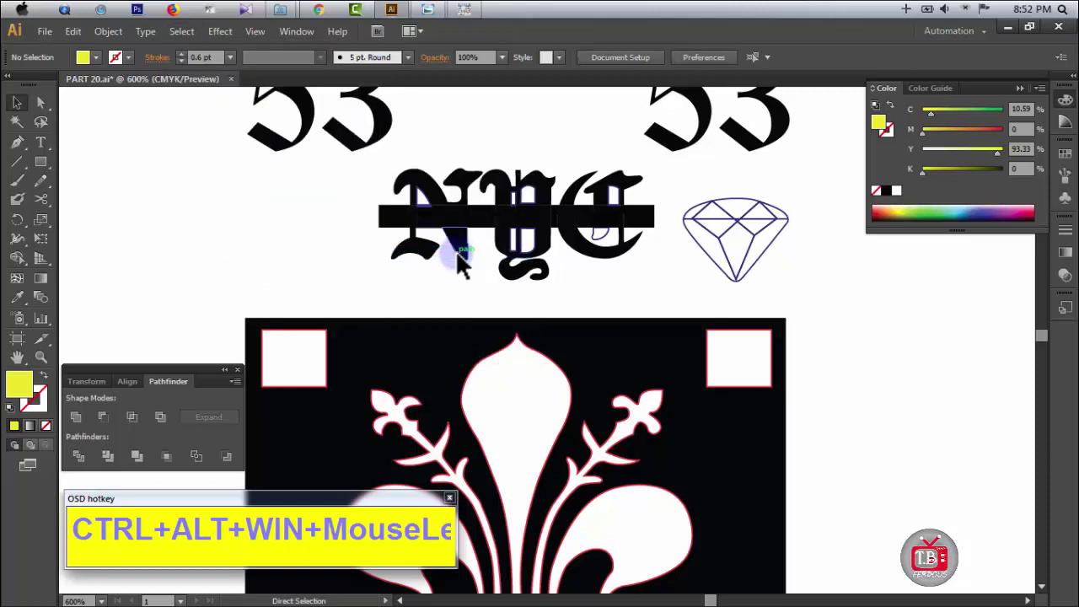
{"action": "left_click_drag", "start_coordinate": [361, 285], "coordinate": [361, 287]}
{"action": "key", "text": "Delete"}
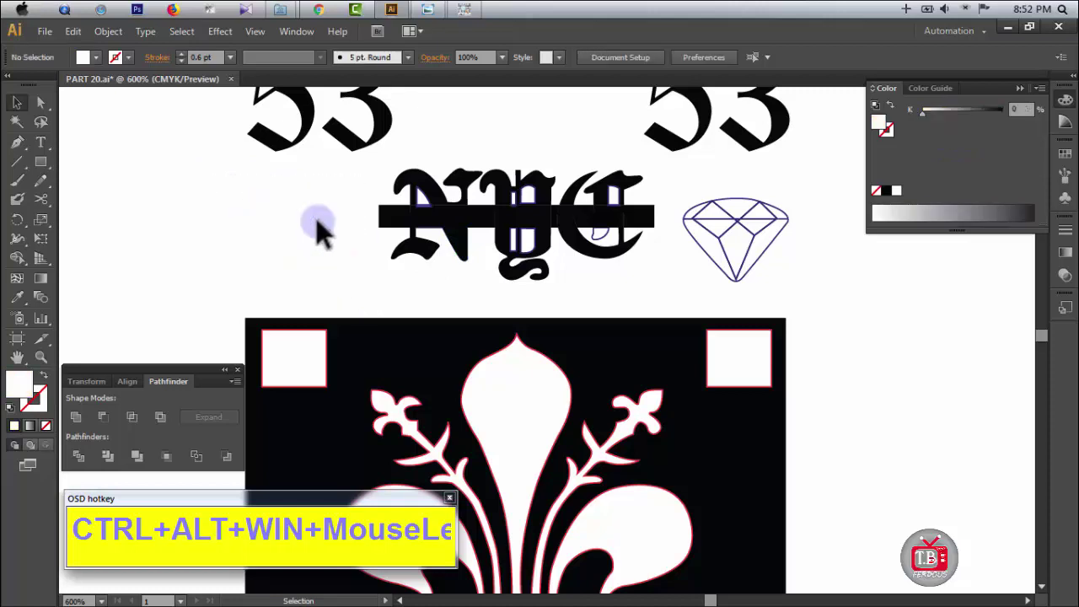
{"action": "key", "text": "ctrl+z"}
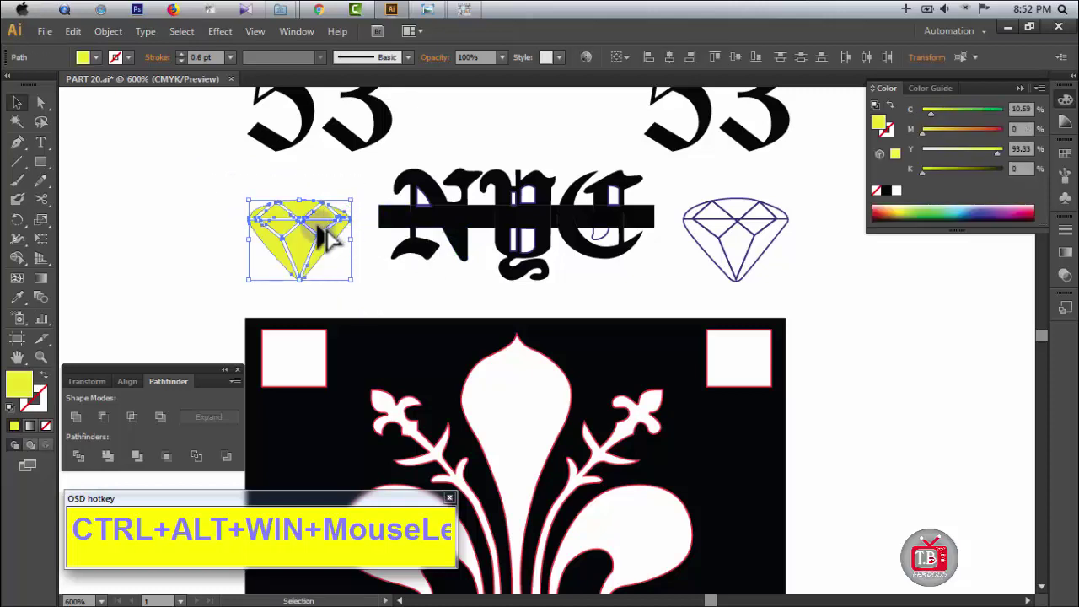
Step: Copy the yellow facets onto the blue outlined diamond beside NYC and let them replace its outline
{"action": "left_click_drag", "start_coordinate": [328, 238], "coordinate": [763, 240]}
{"action": "key", "text": "ctrl+space"}
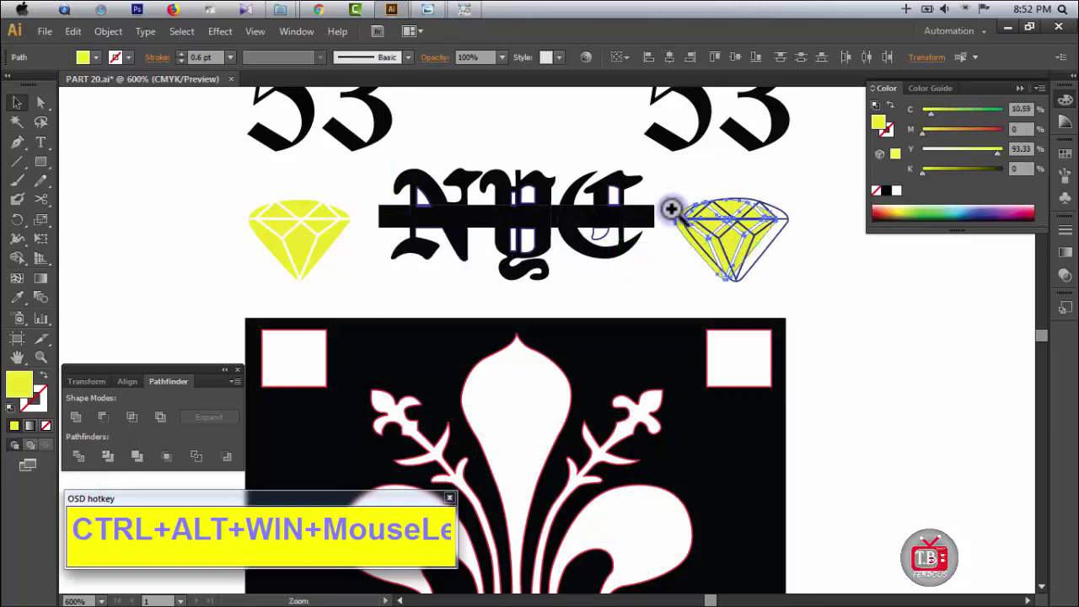
{"action": "left_click_drag", "start_coordinate": [670, 209], "coordinate": [743, 281]}
{"action": "key", "text": "Delete"}
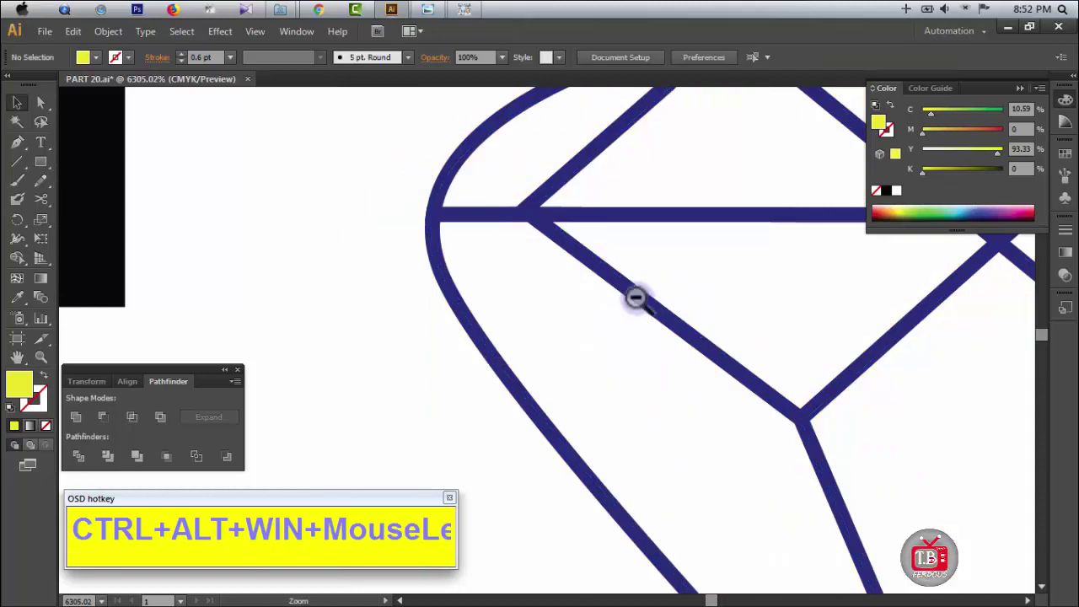
{"action": "left_click", "coordinate": [649, 303], "text": "ctrl+alt"}
{"action": "left_click", "coordinate": [649, 303], "text": "ctrl+alt"}
{"action": "mouse_move", "coordinate": [649, 302]}
{"action": "left_mouse_down"}
{"action": "mouse_move", "coordinate": [653, 259]}
{"action": "mouse_move", "coordinate": [710, 166]}
{"action": "left_mouse_up"}
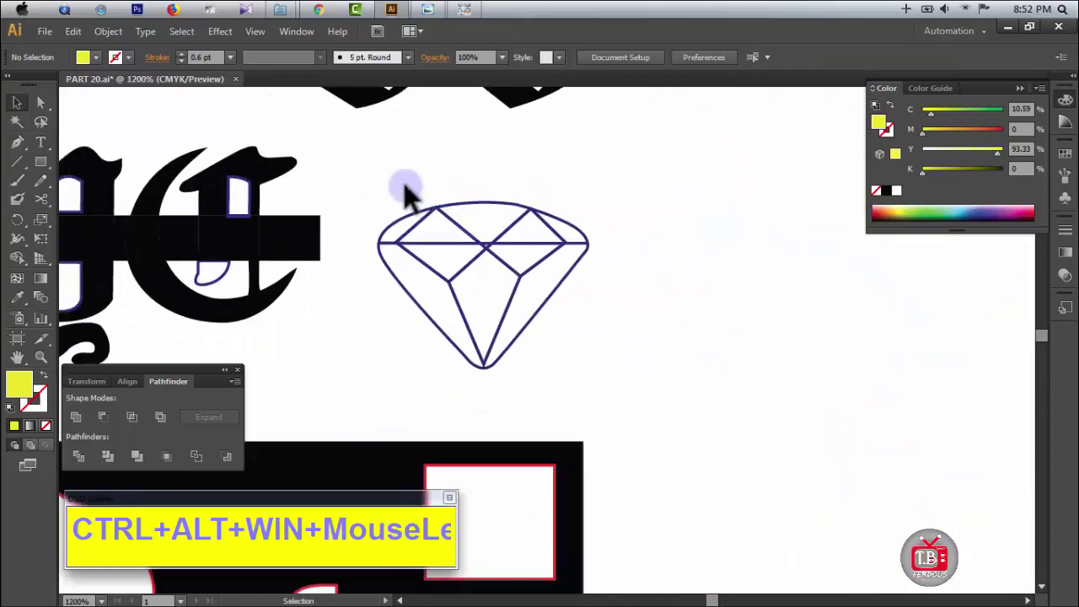
{"action": "left_click_drag", "start_coordinate": [354, 189], "coordinate": [604, 365]}
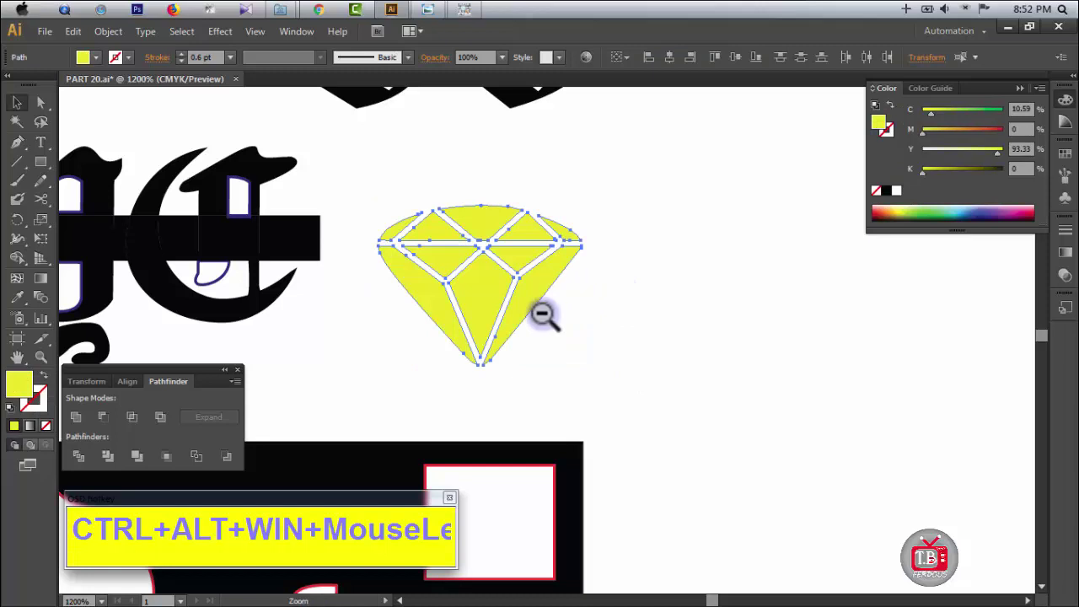
Step: Recolor both yellow diamonds beside NYC black by sampling the fill of the 53 lettering
{"action": "left_click", "coordinate": [542, 315], "text": "ctrl+alt"}
{"action": "left_click", "coordinate": [555, 354], "text": "ctrl+alt"}
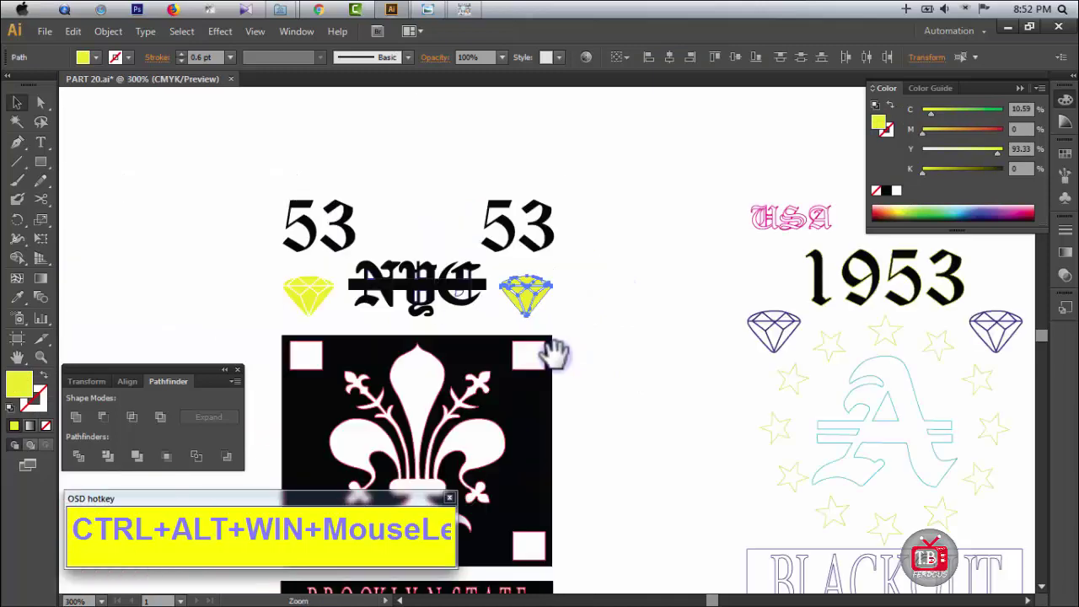
{"action": "left_click_drag", "start_coordinate": [247, 265], "coordinate": [349, 308]}
{"action": "key", "text": "i"}
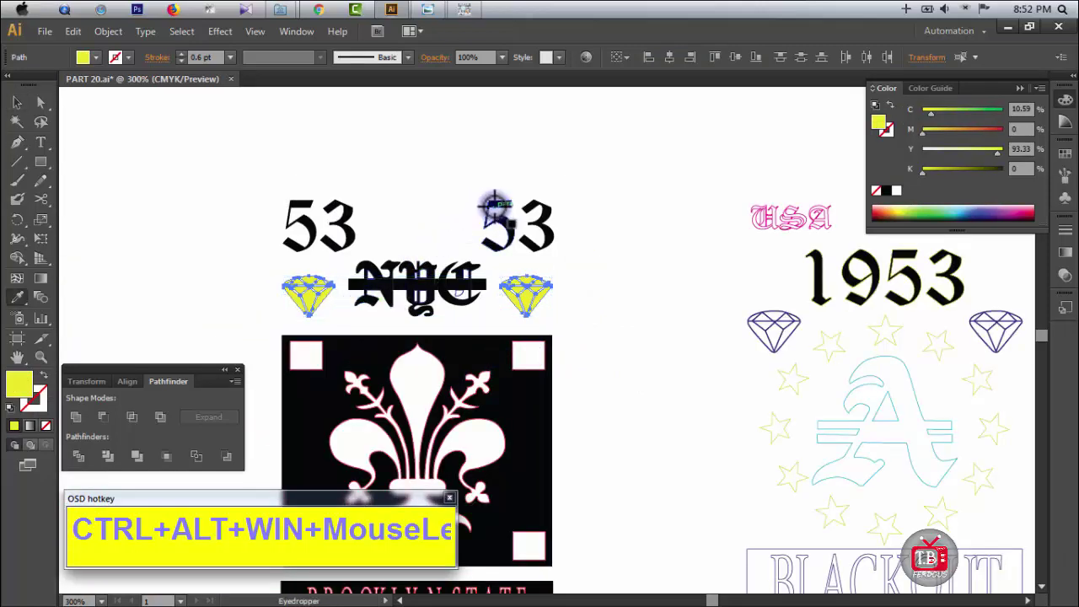
{"action": "left_click", "coordinate": [496, 206]}
{"action": "left_click", "coordinate": [605, 223], "text": "ctrl"}
Step: Remove the stroke from the entire front artwork, from the 53 numbers down to the BROOKLYN STATE banner
{"action": "left_click_drag", "start_coordinate": [441, 420], "coordinate": [529, 196]}
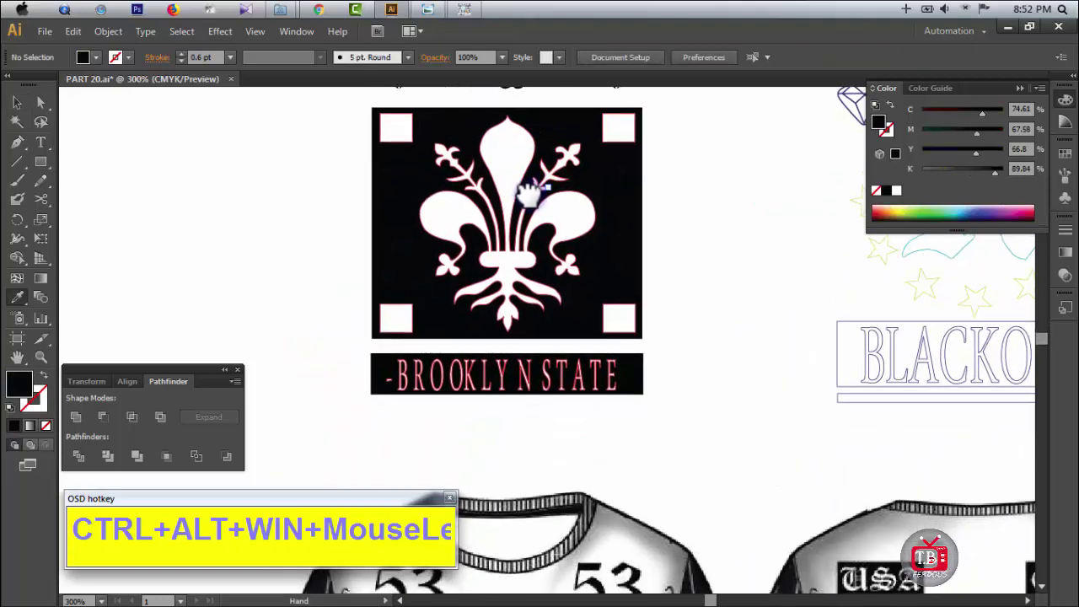
{"action": "left_click", "coordinate": [512, 404], "text": "ctrl+alt"}
{"action": "left_click", "coordinate": [513, 404], "text": "ctrl+alt"}
{"action": "left_click_drag", "start_coordinate": [611, 287], "coordinate": [472, 374]}
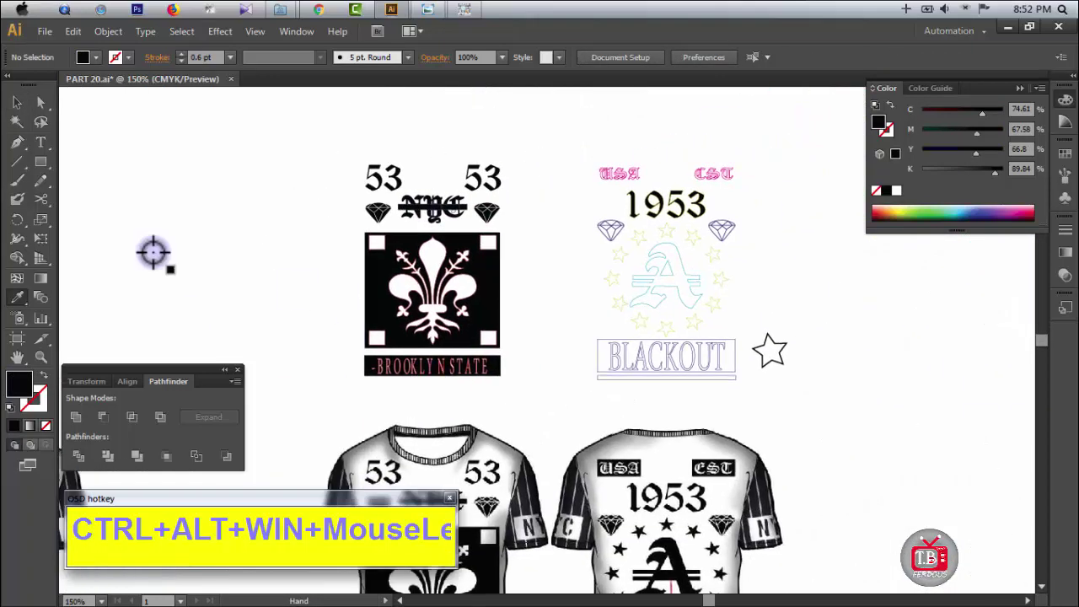
{"action": "left_click_drag", "start_coordinate": [284, 134], "coordinate": [558, 477]}
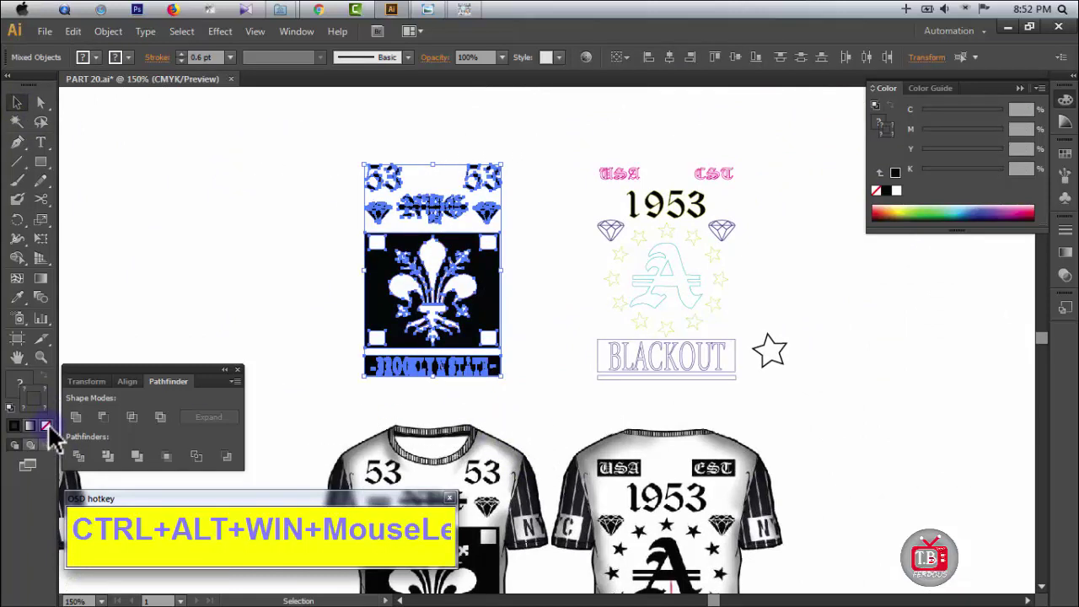
{"action": "left_click", "coordinate": [45, 424]}
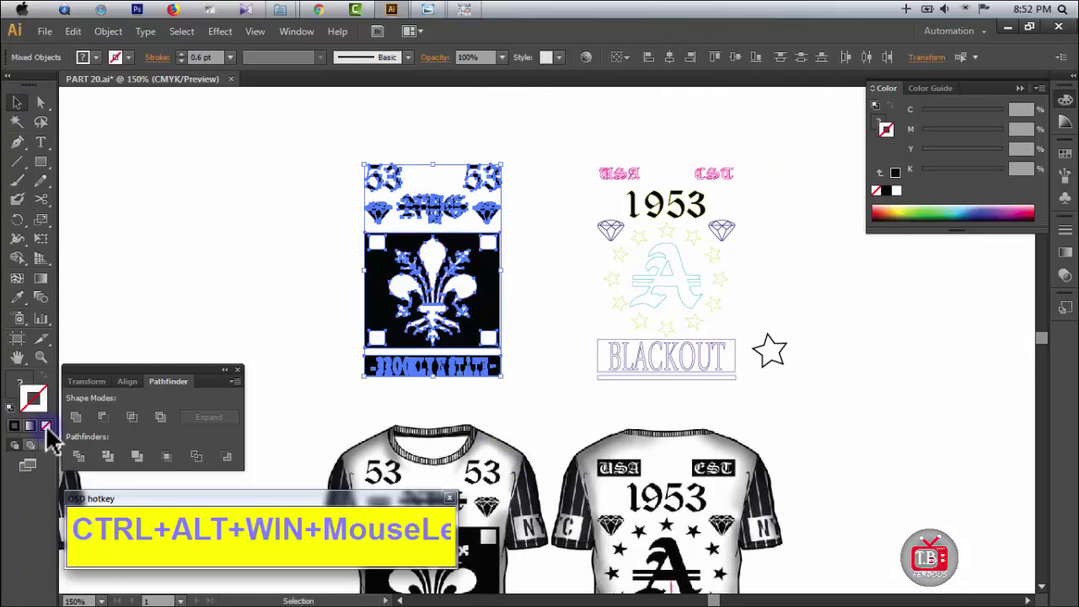
{"action": "left_click", "coordinate": [272, 209]}
Step: Try to remove all shapes that share the fleur-de-lis square's black fill
{"action": "left_click", "coordinate": [480, 275]}
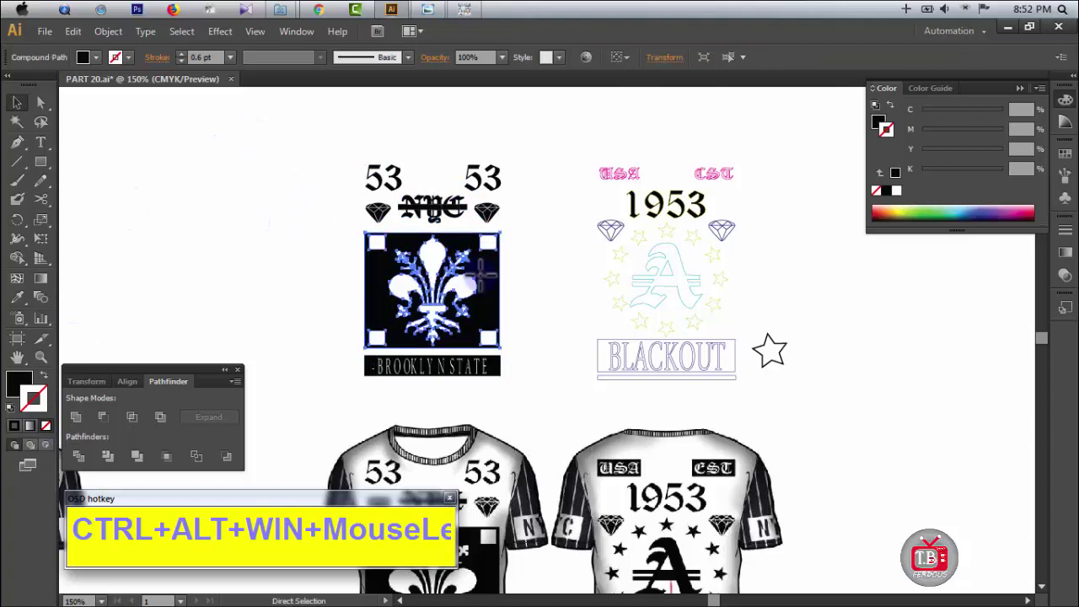
{"action": "key", "text": "ctrl+6"}
{"action": "key", "text": "Delete"}
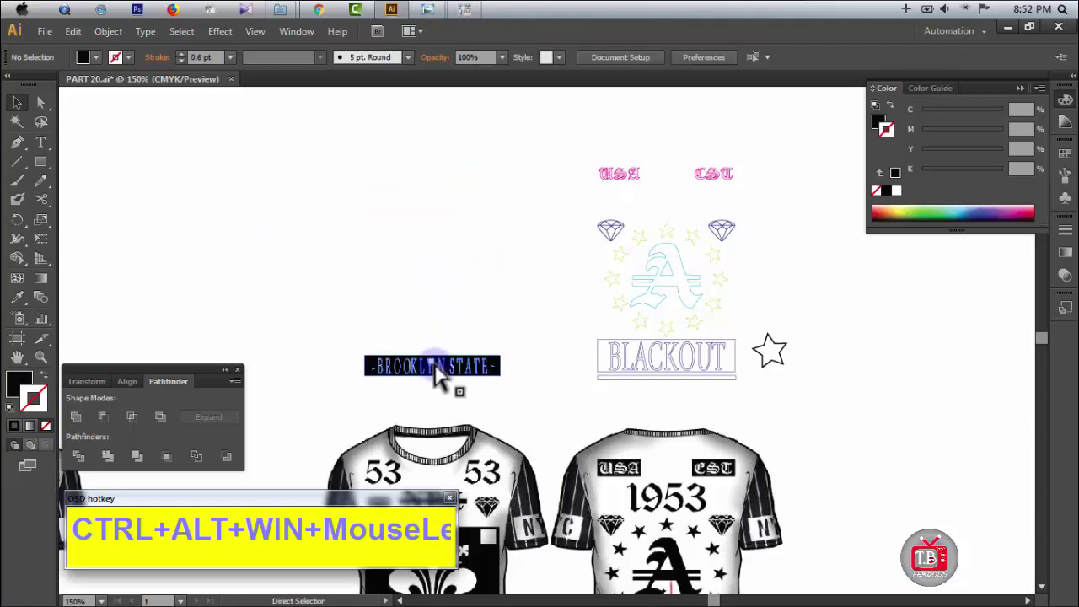
{"action": "key", "text": "ctrl+z"}
Step: Match the BROOKLYN STATE banner's fill to the fleur-de-lis square by sampling its black
{"action": "left_click_drag", "start_coordinate": [344, 324], "coordinate": [481, 404]}
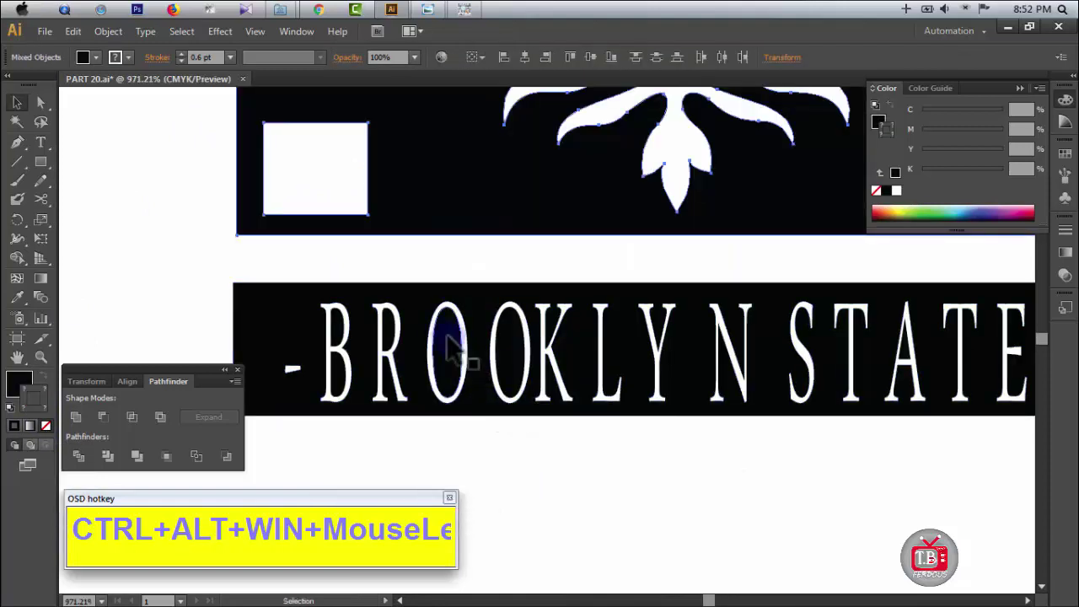
{"action": "key", "text": "i"}
{"action": "key", "text": "v"}
{"action": "left_click", "coordinate": [284, 314]}
Step: Select everything that shares the BROOKLYN STATE banner's black fill and remove it from the artboard
{"action": "key", "text": "ctrl+minus"}
{"action": "key", "text": "ctrl+minus"}
{"action": "key", "text": "ctrl+minus"}
{"action": "key", "text": "ctrl+minus"}
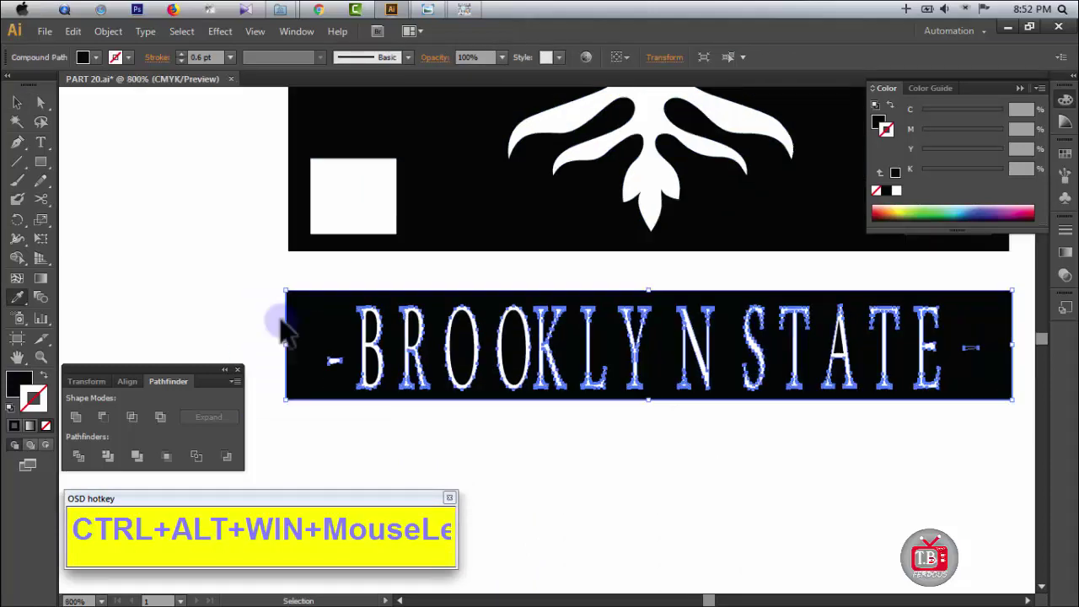
{"action": "key", "text": "ctrl+minus"}
{"action": "key", "text": "ctrl+minus"}
{"action": "key", "text": "ctrl+6"}
{"action": "key", "text": "Delete"}
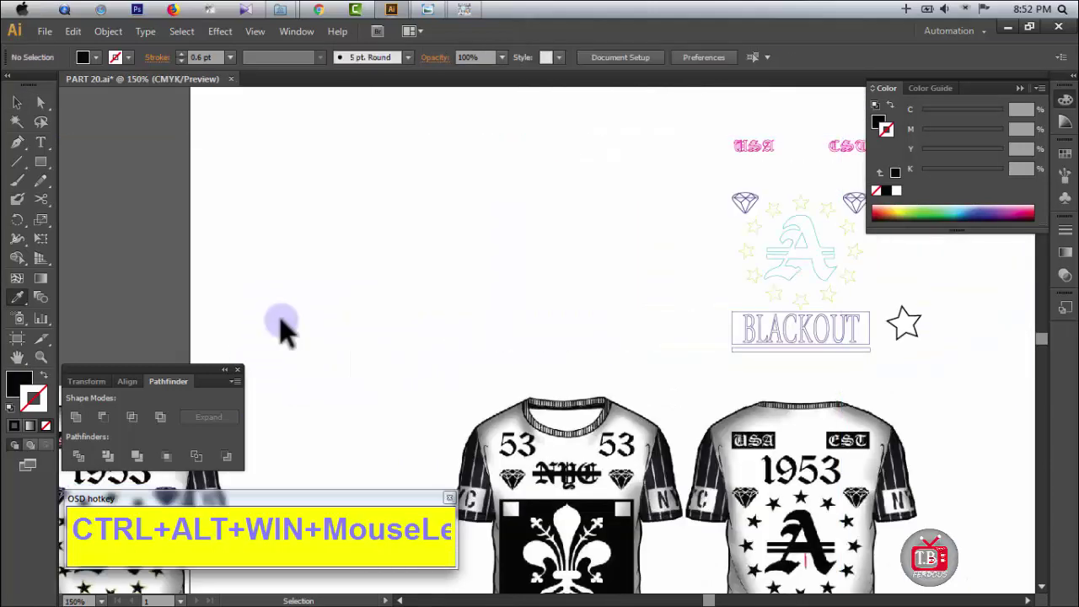
Step: Delete the leftover unfilled paths of the front artwork, restore the black shapes and clear the selection
{"action": "left_click_drag", "start_coordinate": [433, 122], "coordinate": [672, 346]}
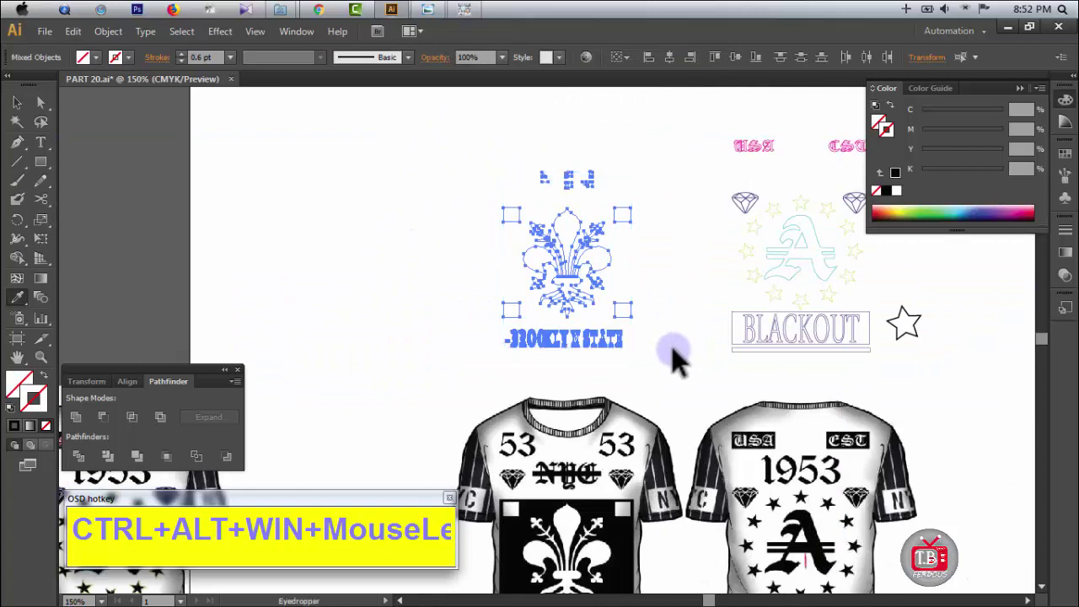
{"action": "key", "text": "Delete"}
{"action": "key", "text": "ctrl+z"}
{"action": "key", "text": "ctrl+z"}
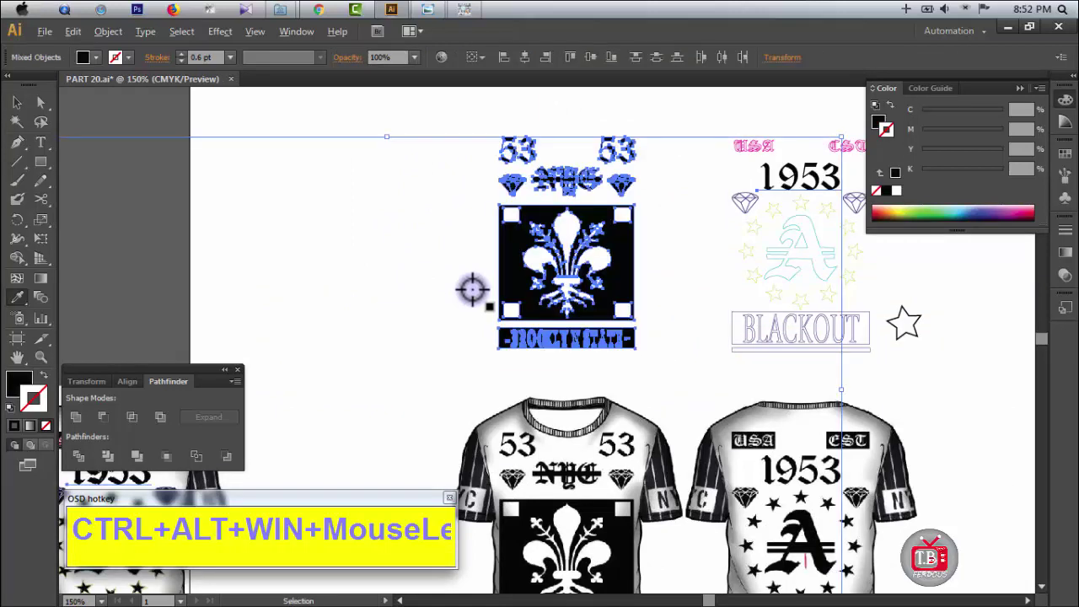
{"action": "left_click", "coordinate": [17, 110]}
{"action": "left_click", "coordinate": [301, 210]}
{"action": "key", "text": "ctrl+space"}
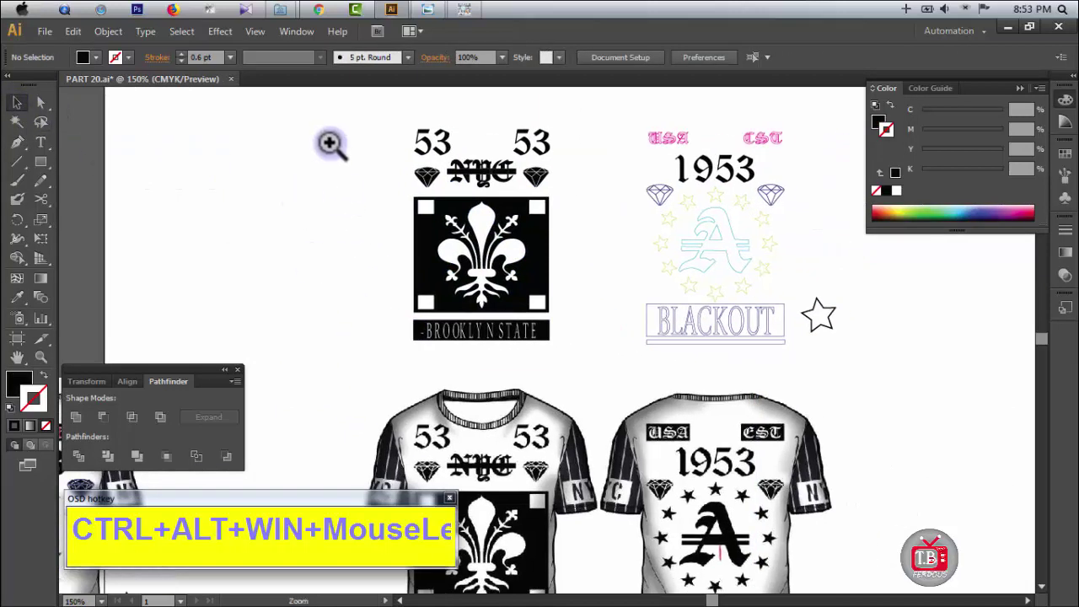
Step: Merge the overlapping shapes of the front artwork, from the 53 numerals to the BROOKLYN STATE banner, and clear the selection
{"action": "left_click_drag", "start_coordinate": [337, 137], "coordinate": [631, 292]}
{"action": "left_click_drag", "start_coordinate": [660, 196], "coordinate": [620, 221]}
{"action": "left_click", "coordinate": [600, 394], "text": "ctrl+alt"}
{"action": "left_click", "coordinate": [599, 394], "text": "ctrl+alt"}
{"action": "left_click", "coordinate": [600, 394], "text": "ctrl+alt"}
{"action": "left_click", "coordinate": [601, 393], "text": "ctrl+alt"}
{"action": "left_click", "coordinate": [600, 394], "text": "ctrl+alt"}
{"action": "scroll", "coordinate": [514, 373], "scroll_direction": "down", "scroll_amount": 1}
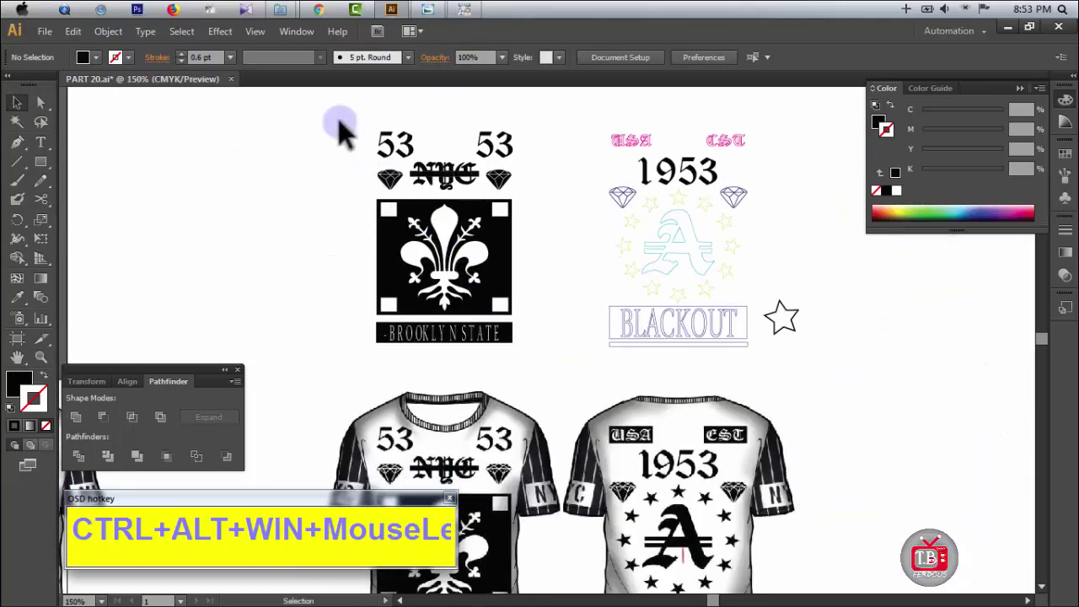
{"action": "left_click_drag", "start_coordinate": [561, 356], "coordinate": [562, 359]}
{"action": "left_click", "coordinate": [137, 455]}
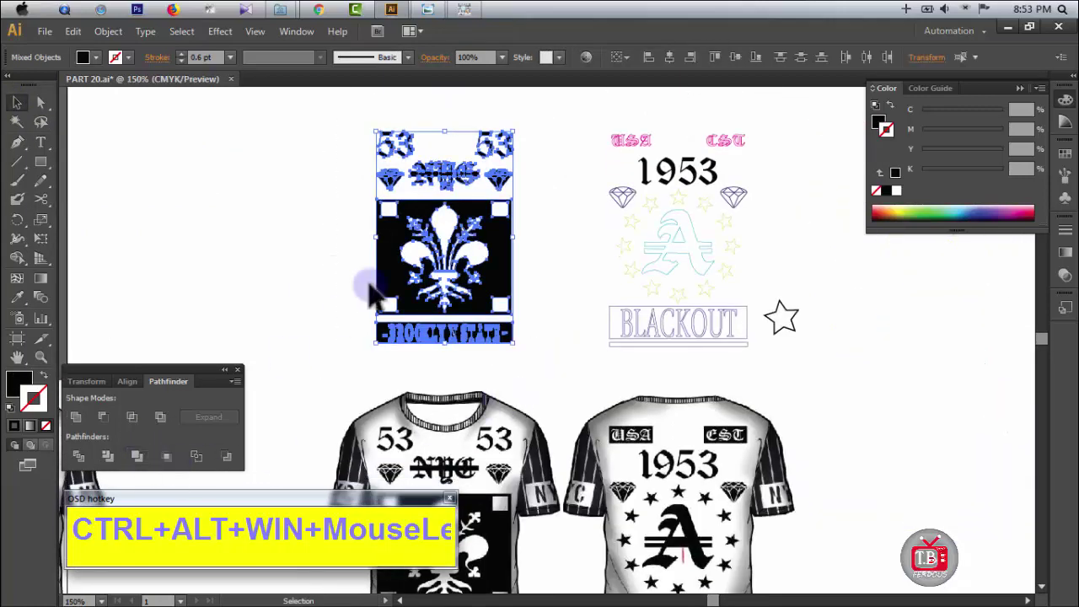
{"action": "right_click", "coordinate": [378, 268]}
{"action": "left_click", "coordinate": [438, 361]}
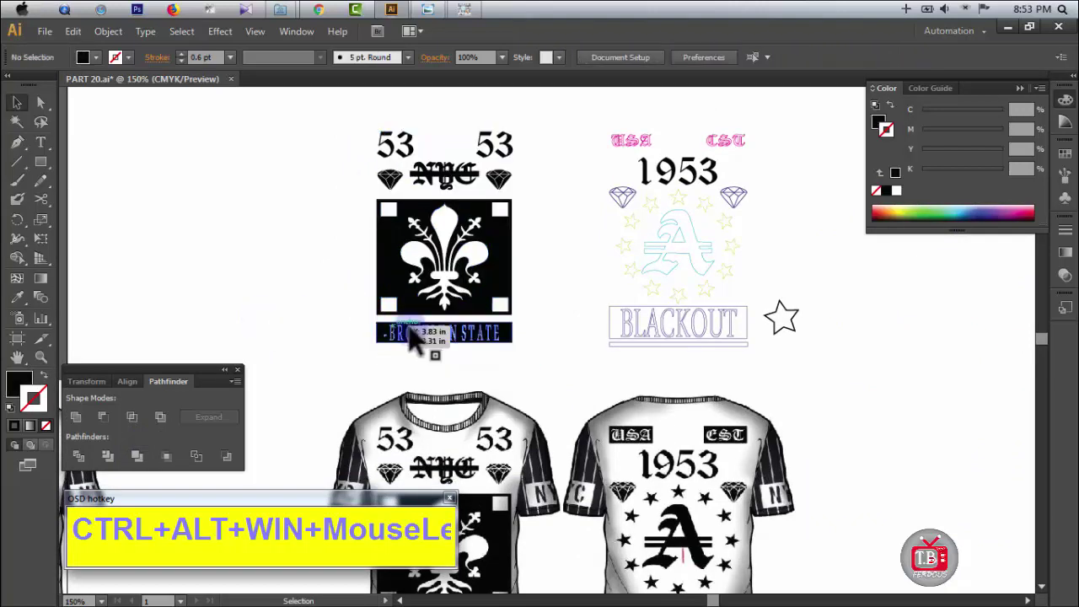
Step: Isolate the leftover unfilled paths by clearing away all shapes sharing the fleur-de-lis square's black fill, delete the leftovers and bring the black shapes back
{"action": "left_click", "coordinate": [389, 281]}
{"action": "key", "text": "ctrl+6"}
{"action": "key", "text": "Delete"}
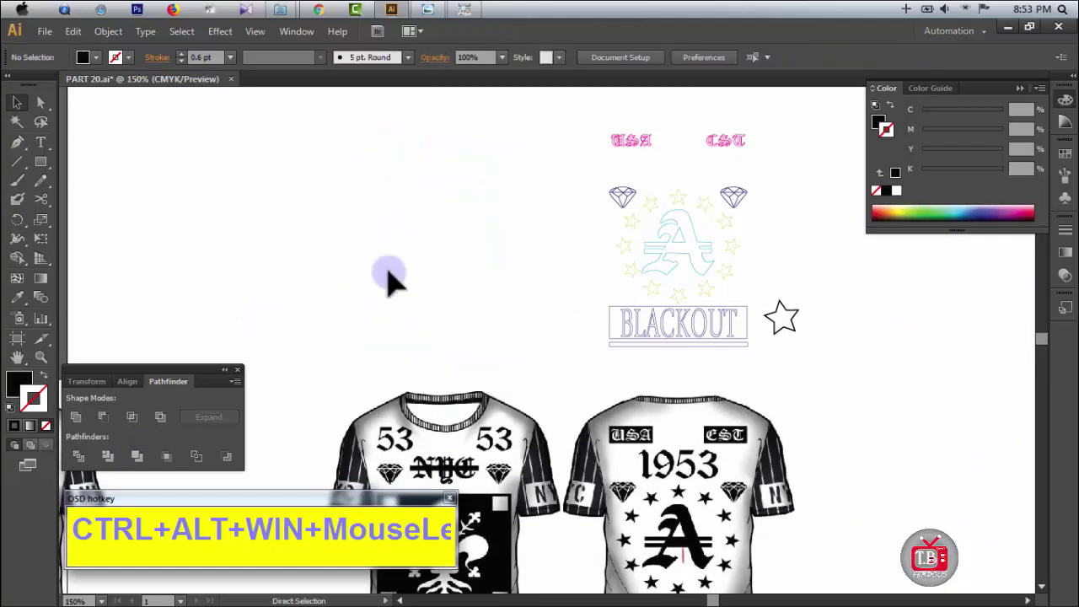
{"action": "left_click_drag", "start_coordinate": [340, 110], "coordinate": [553, 353]}
{"action": "key", "text": "Delete"}
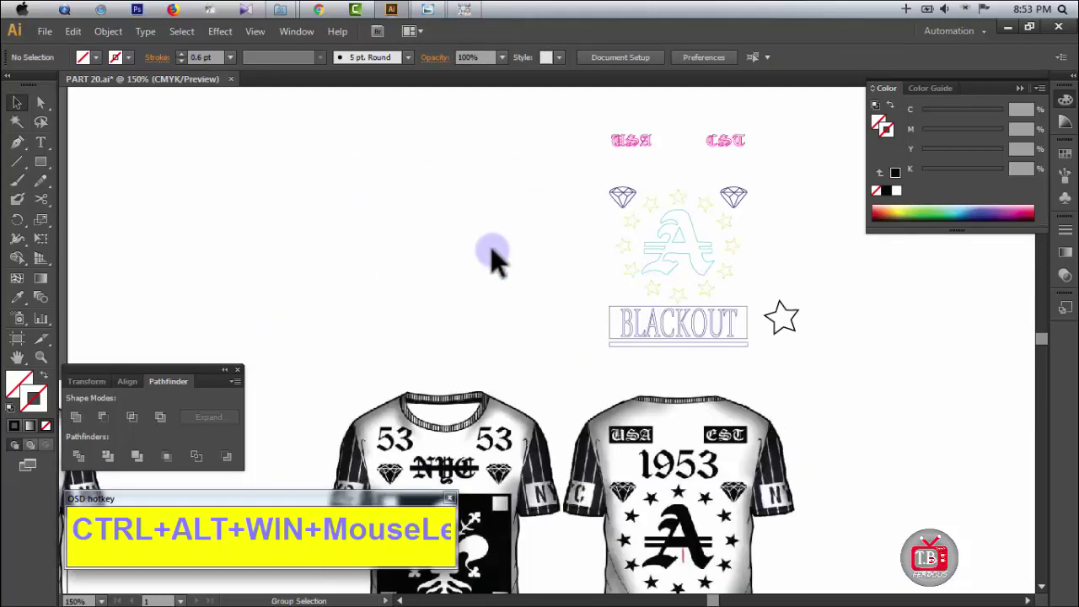
{"action": "key", "text": "ctrl+z"}
{"action": "left_click", "coordinate": [320, 257]}
Step: Inspect the cleaned front artwork up close, including the 53 numerals, NYC lettering, diamonds and fleur-de-lis square
{"action": "left_click_drag", "start_coordinate": [426, 322], "coordinate": [465, 385]}
{"action": "left_click_drag", "start_coordinate": [616, 424], "coordinate": [662, 479]}
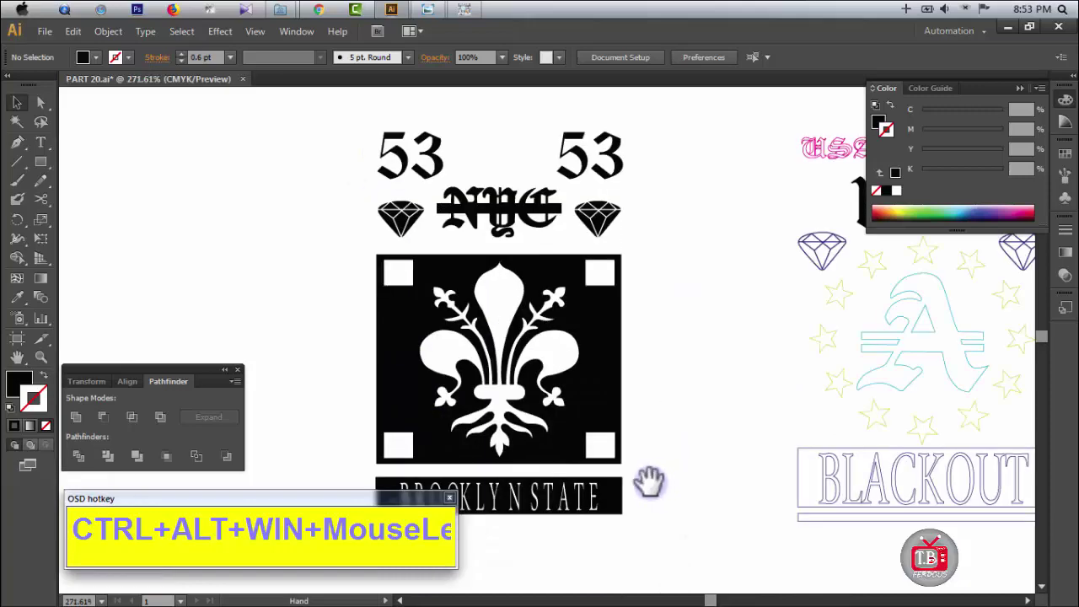
{"action": "mouse_move", "coordinate": [582, 459]}
{"action": "left_mouse_down"}
{"action": "mouse_move", "coordinate": [598, 247]}
{"action": "mouse_move", "coordinate": [583, 515]}
{"action": "mouse_move", "coordinate": [565, 469]}
{"action": "left_mouse_up"}
{"action": "left_click_drag", "start_coordinate": [305, 106], "coordinate": [736, 335]}
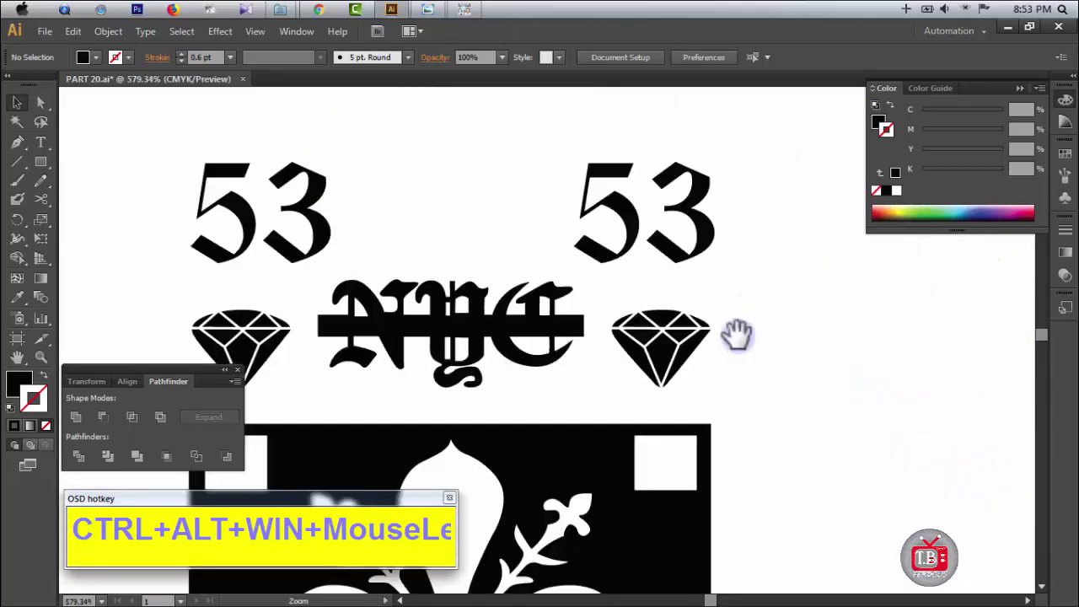
{"action": "left_click", "coordinate": [599, 407], "text": "ctrl+alt"}
{"action": "left_click", "coordinate": [599, 409], "text": "ctrl+alt"}
{"action": "left_click", "coordinate": [605, 411], "text": "ctrl+alt"}
{"action": "left_click", "coordinate": [602, 409], "text": "ctrl+alt"}
Step: Divide the back artwork, including the separate star beside it, into its individual faces and ungroup the pieces
{"action": "left_click_drag", "start_coordinate": [781, 441], "coordinate": [672, 390]}
{"action": "left_click_drag", "start_coordinate": [566, 445], "coordinate": [608, 555]}
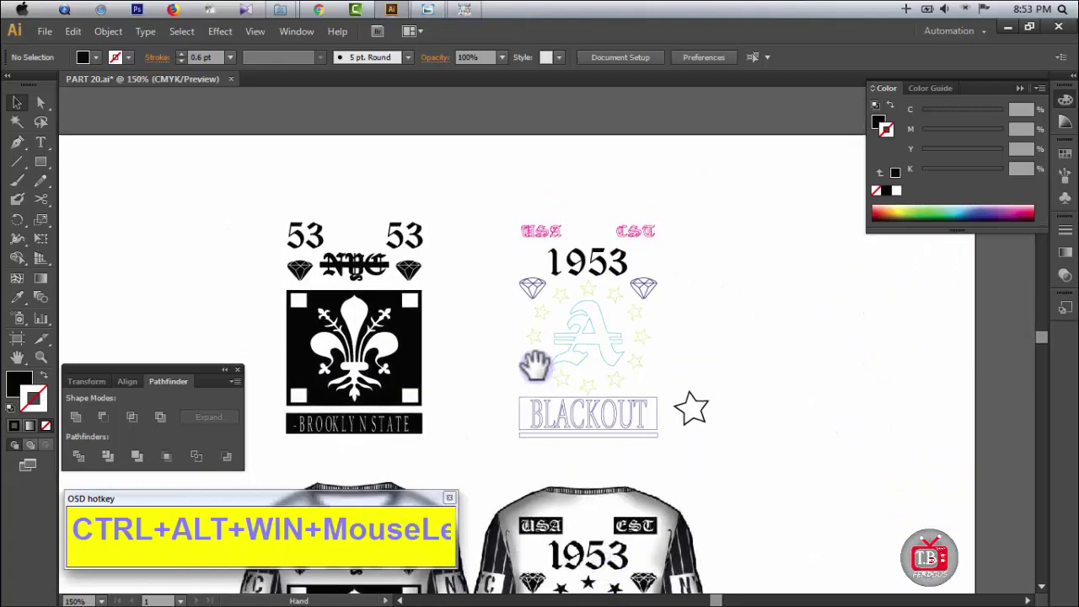
{"action": "left_click_drag", "start_coordinate": [577, 389], "coordinate": [560, 326]}
{"action": "left_click_drag", "start_coordinate": [523, 207], "coordinate": [753, 410]}
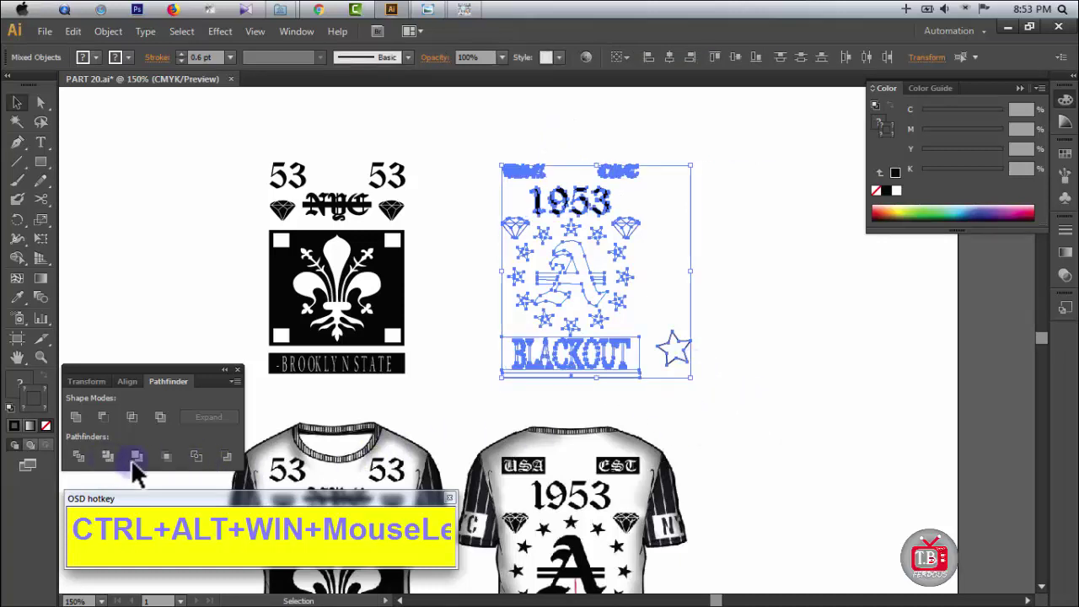
{"action": "left_click", "coordinate": [739, 403]}
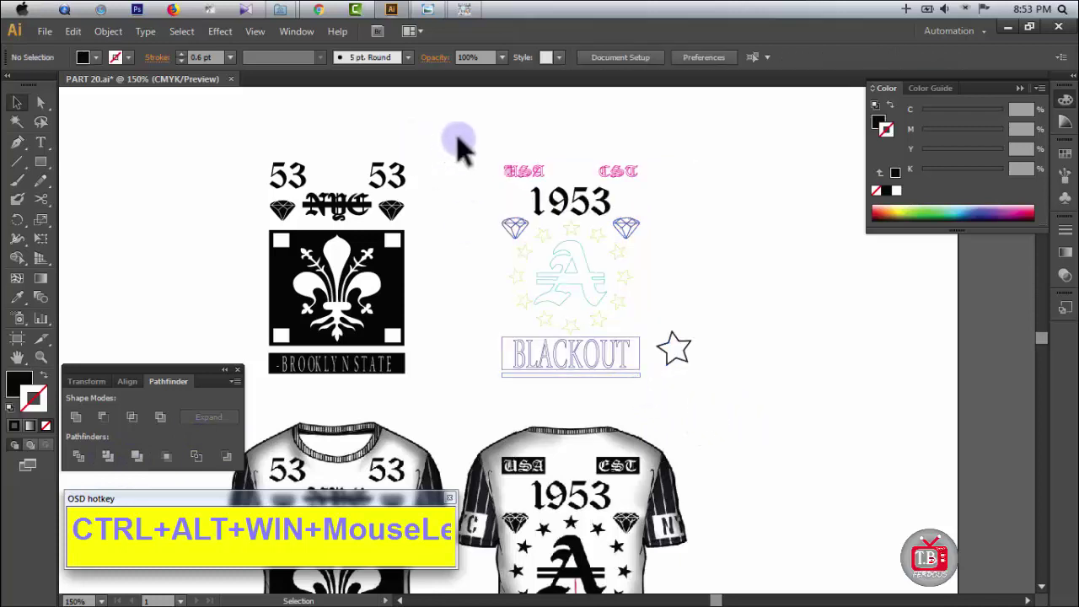
{"action": "left_click_drag", "start_coordinate": [461, 140], "coordinate": [747, 396]}
{"action": "left_click", "coordinate": [706, 427]}
{"action": "left_click_drag", "start_coordinate": [471, 141], "coordinate": [766, 364]}
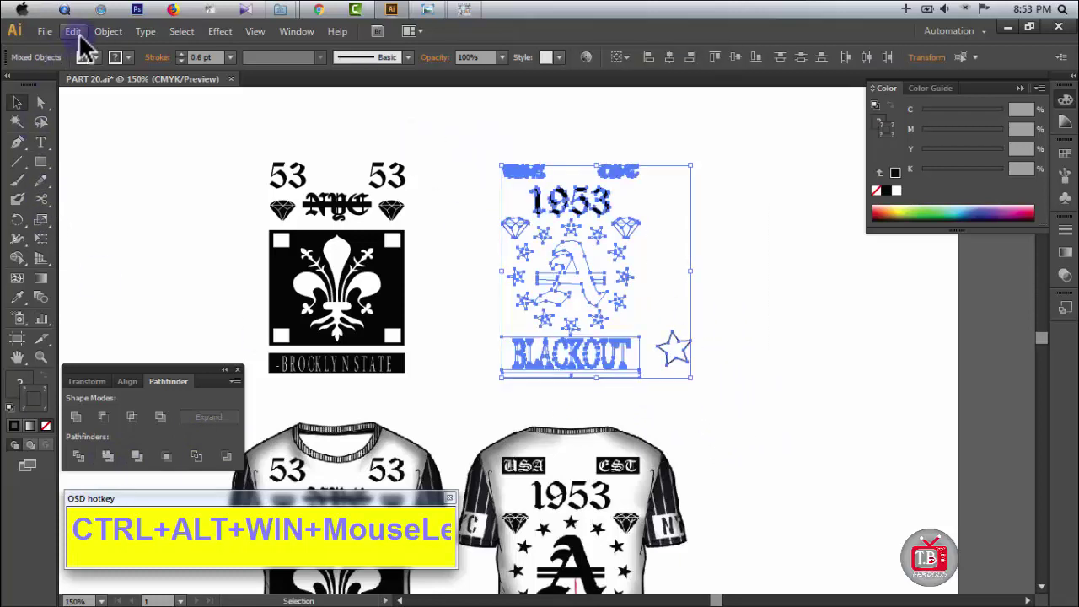
{"action": "right_click", "coordinate": [645, 351]}
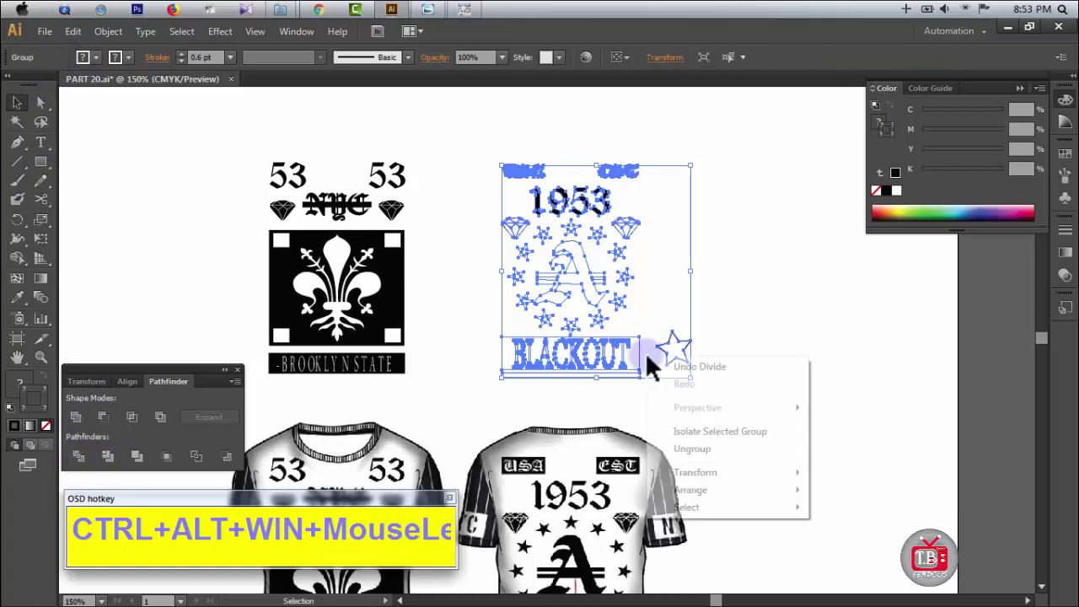
{"action": "left_click", "coordinate": [726, 447]}
{"action": "left_click", "coordinate": [792, 409]}
Step: Give the large blackletter A of the back artwork a solid black fill with no stroke
{"action": "key", "text": "ctrl+space"}
{"action": "left_click_drag", "start_coordinate": [436, 161], "coordinate": [748, 389]}
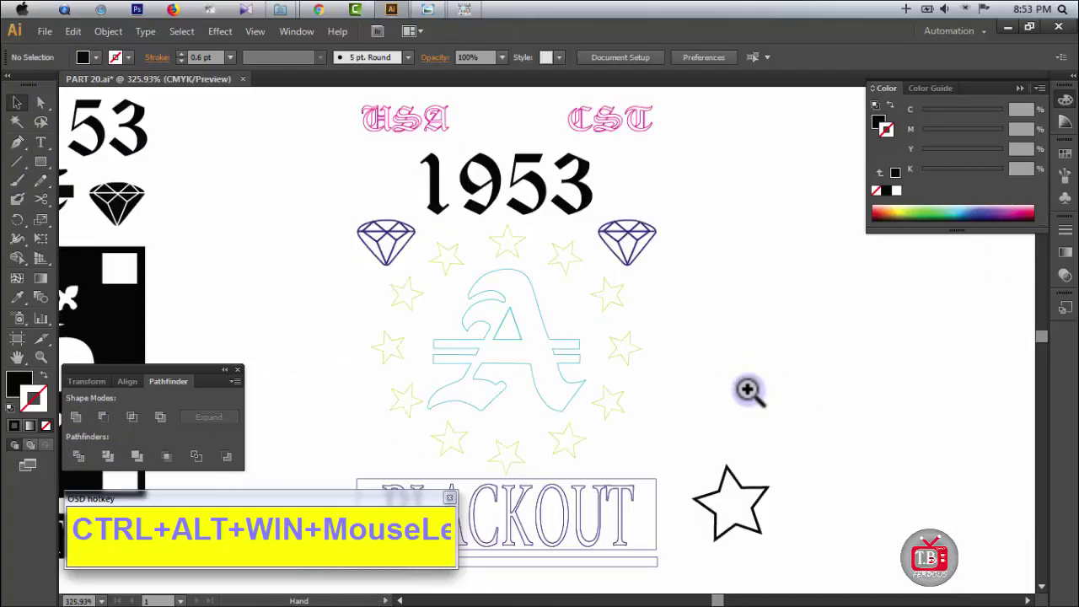
{"action": "left_click", "coordinate": [459, 296]}
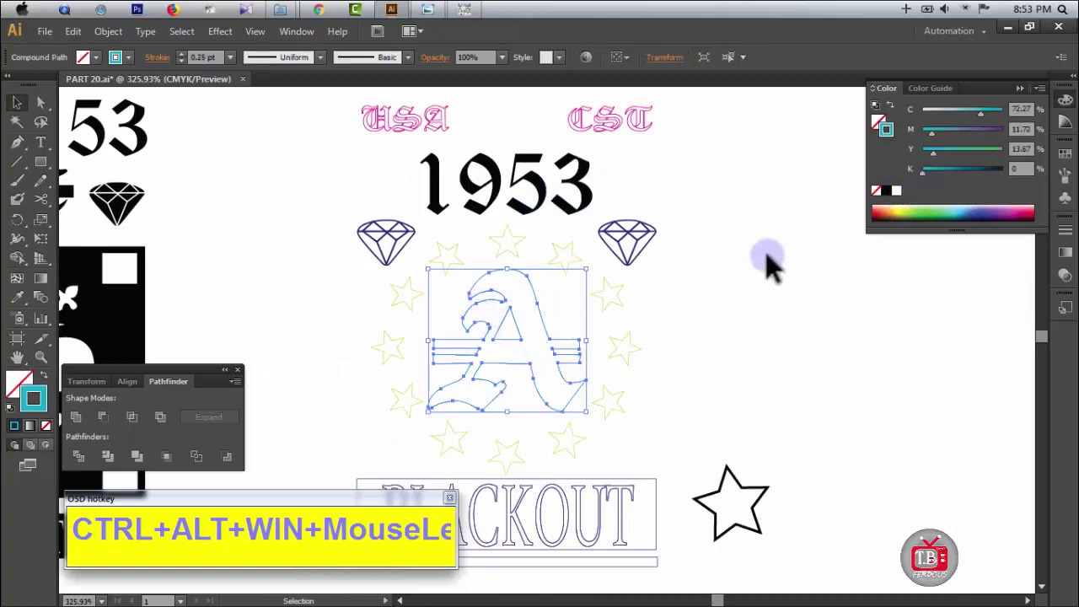
{"action": "left_click", "coordinate": [887, 192]}
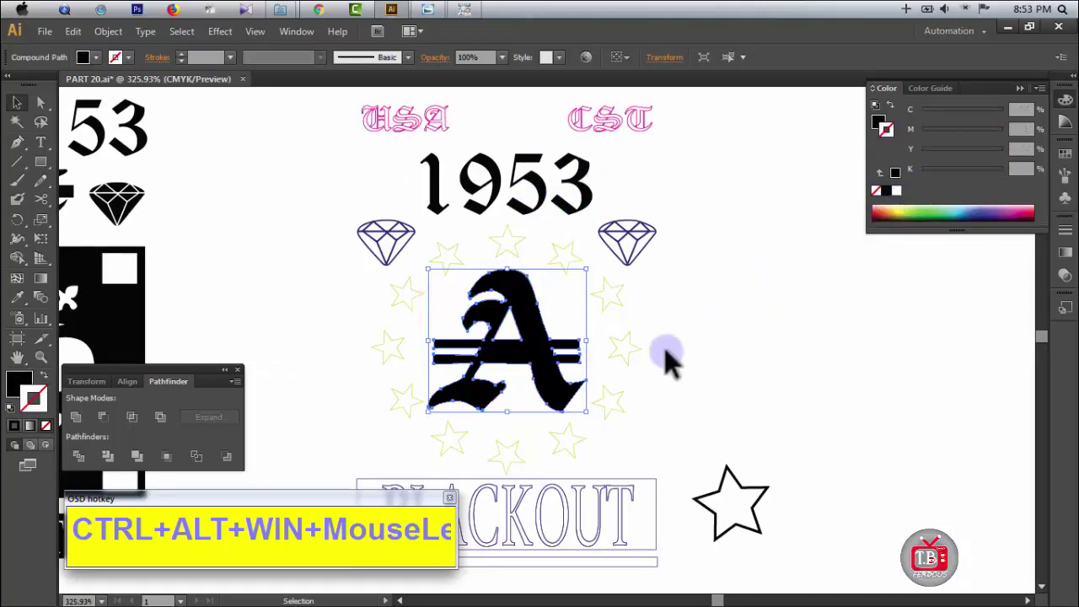
{"action": "left_click", "coordinate": [697, 312]}
{"action": "left_click_drag", "start_coordinate": [639, 364], "coordinate": [639, 350]}
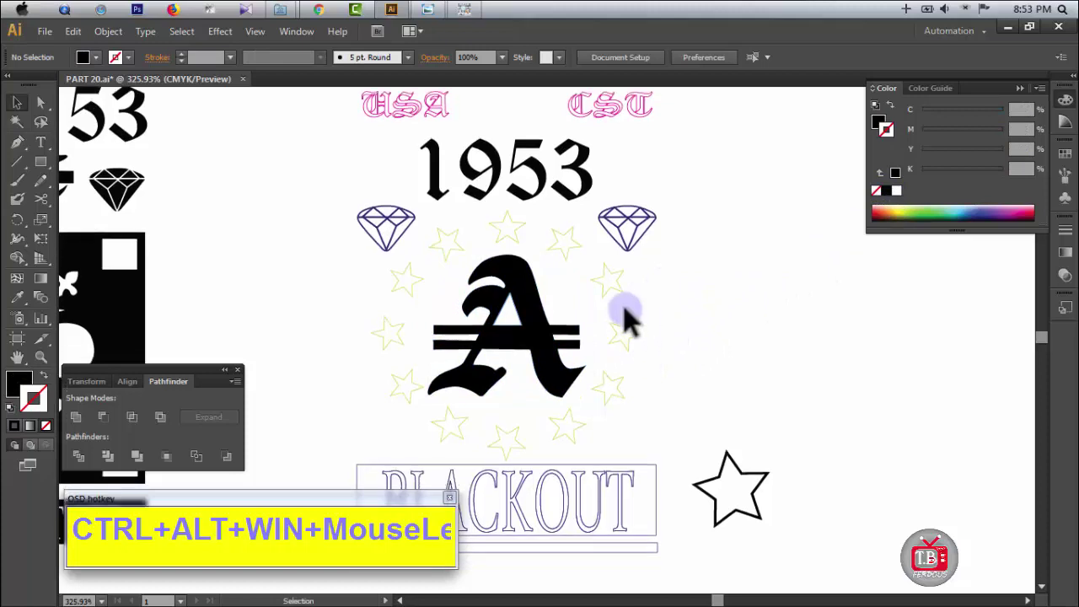
Step: Remove the black letter A and the leftover triangle path inside it from the back artwork
{"action": "left_click", "coordinate": [530, 302]}
{"action": "key", "text": "Delete"}
{"action": "left_click", "coordinate": [530, 303]}
{"action": "left_click_drag", "start_coordinate": [489, 291], "coordinate": [522, 354]}
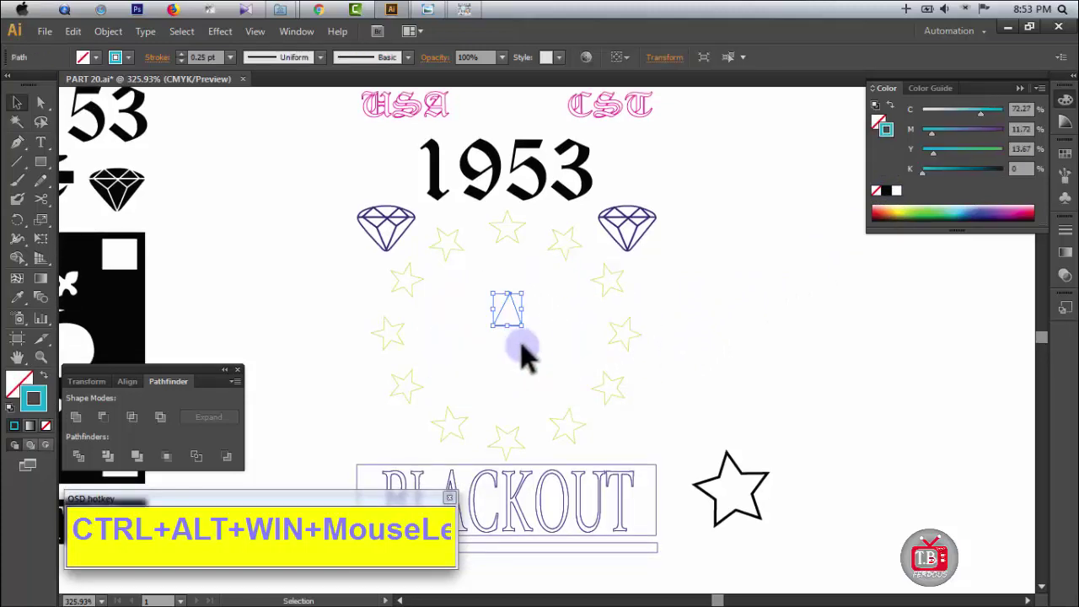
{"action": "left_click", "coordinate": [536, 326]}
Step: Remove the two outlined diamonds beside the star ring from the back artwork
{"action": "left_click", "coordinate": [408, 240]}
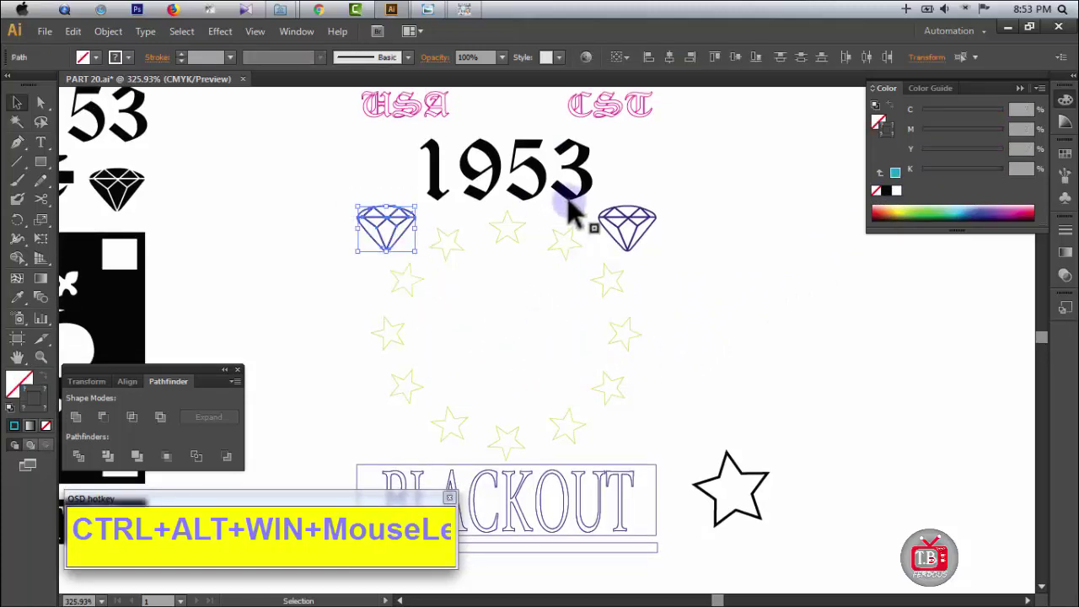
{"action": "key", "text": "Delete"}
{"action": "left_click_drag", "start_coordinate": [660, 245], "coordinate": [656, 251]}
{"action": "key", "text": "Delete"}
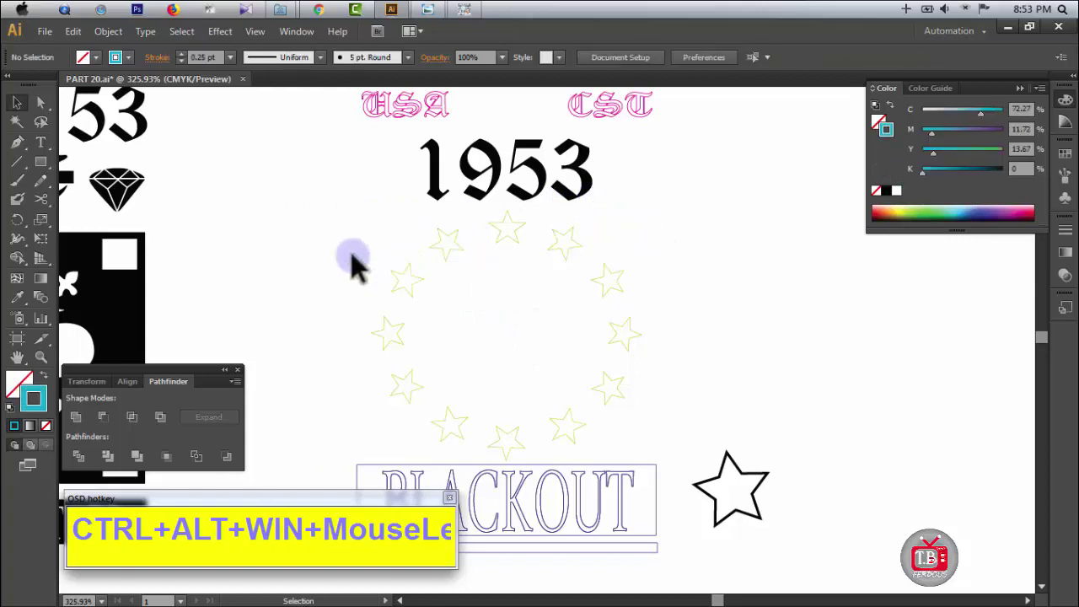
Step: Turn the ring of outlined stars into solid black stars without a stroke
{"action": "left_click_drag", "start_coordinate": [322, 234], "coordinate": [681, 445]}
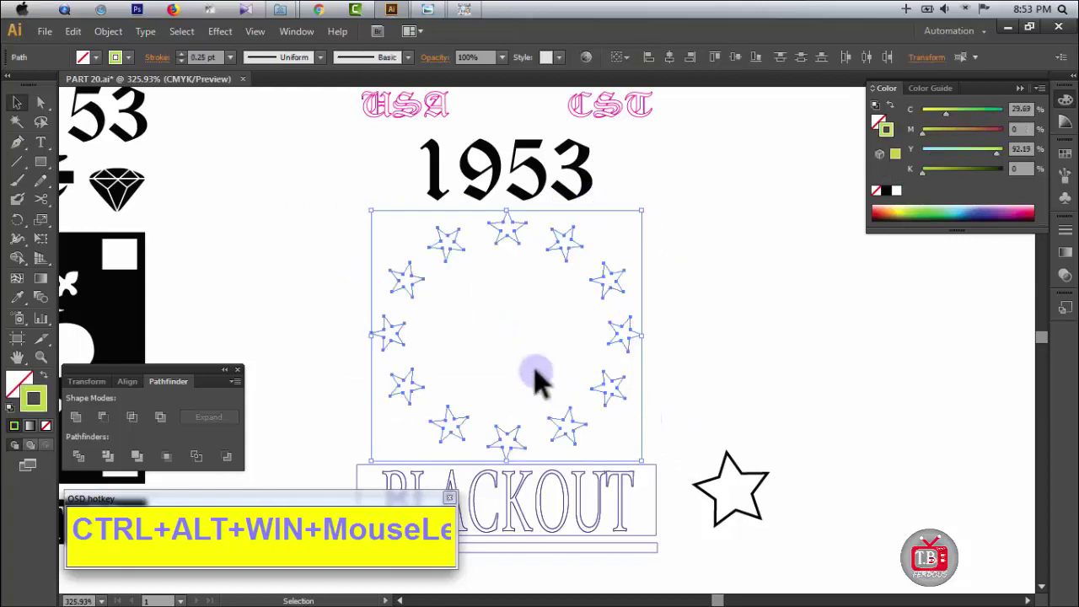
{"action": "left_click", "coordinate": [888, 192]}
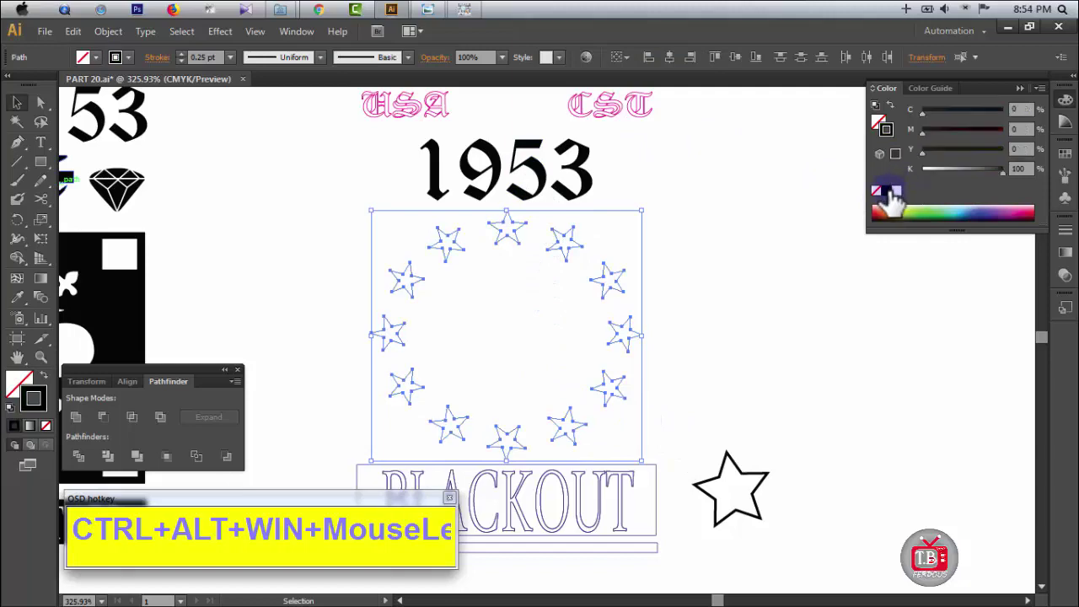
{"action": "left_click", "coordinate": [686, 300]}
Step: Try swapping the fill and stroke of the outlined BLACKOUT banner
{"action": "left_click_drag", "start_coordinate": [589, 462], "coordinate": [637, 258]}
{"action": "left_click_drag", "start_coordinate": [320, 274], "coordinate": [695, 402]}
{"action": "left_click_drag", "start_coordinate": [933, 383], "coordinate": [846, 434]}
{"action": "left_click_drag", "start_coordinate": [907, 365], "coordinate": [942, 389]}
{"action": "key", "text": "shift+x"}
{"action": "key", "text": "shift+x"}
{"action": "left_click", "coordinate": [710, 344], "text": "ctrl+alt"}
{"action": "key", "text": "ctrl+z"}
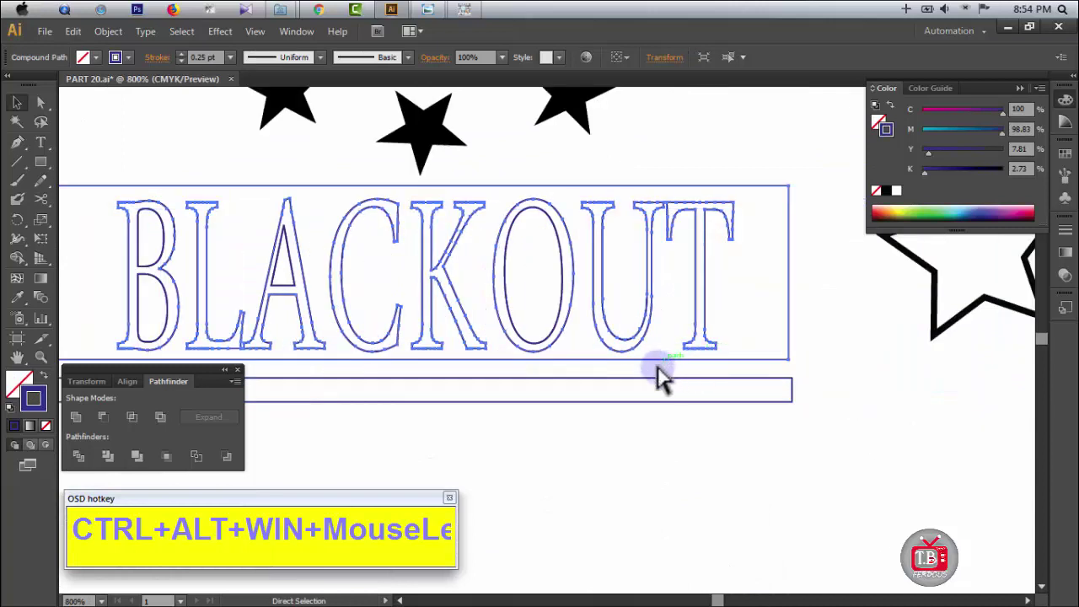
Step: Fill the BLACKOUT banner black by sampling the colour of one of the stars above it
{"action": "left_click", "coordinate": [527, 320], "text": "ctrl+alt"}
{"action": "left_click", "coordinate": [580, 169]}
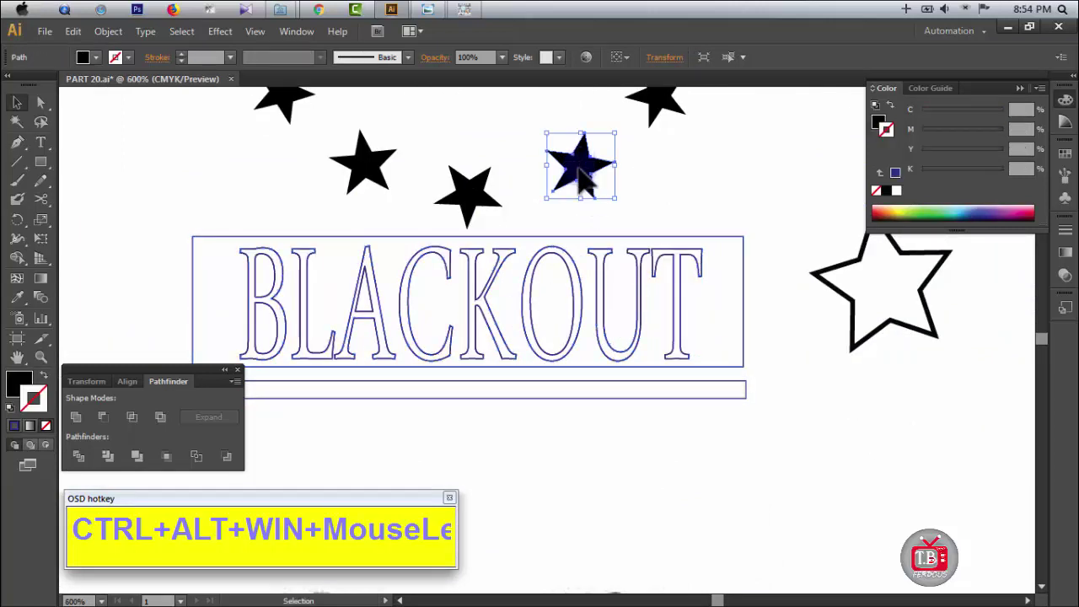
{"action": "left_click", "coordinate": [694, 301]}
{"action": "key", "text": "i"}
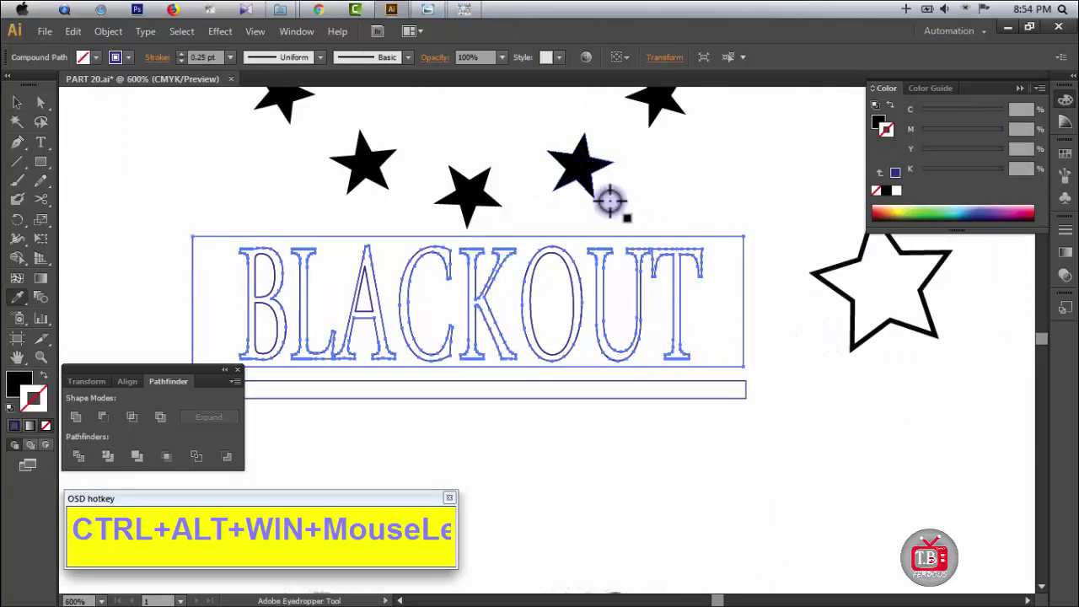
{"action": "left_click", "coordinate": [593, 178]}
Step: Fill the thin bar below the BLACKOUT banner black by sampling the banner, keeping the bar in its original position
{"action": "left_click", "coordinate": [743, 410], "text": "ctrl"}
{"action": "left_click_drag", "start_coordinate": [746, 385], "coordinate": [723, 398]}
{"action": "left_click", "coordinate": [737, 315]}
{"action": "key", "text": "ctrl+z"}
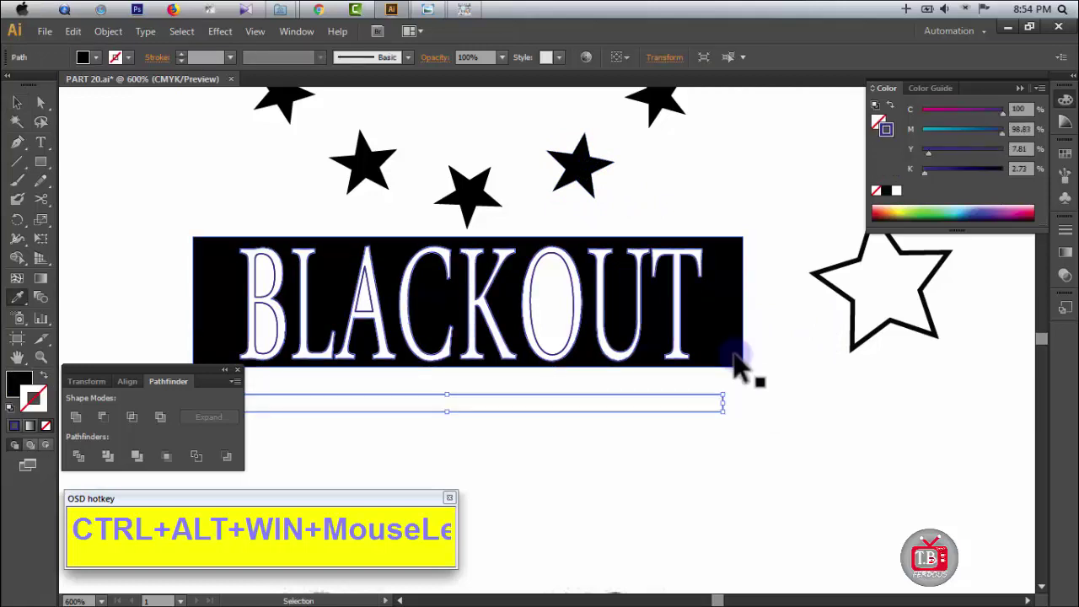
{"action": "key", "text": "ctrl+z"}
{"action": "left_click", "coordinate": [714, 323]}
{"action": "left_click", "coordinate": [655, 463], "text": "ctrl"}
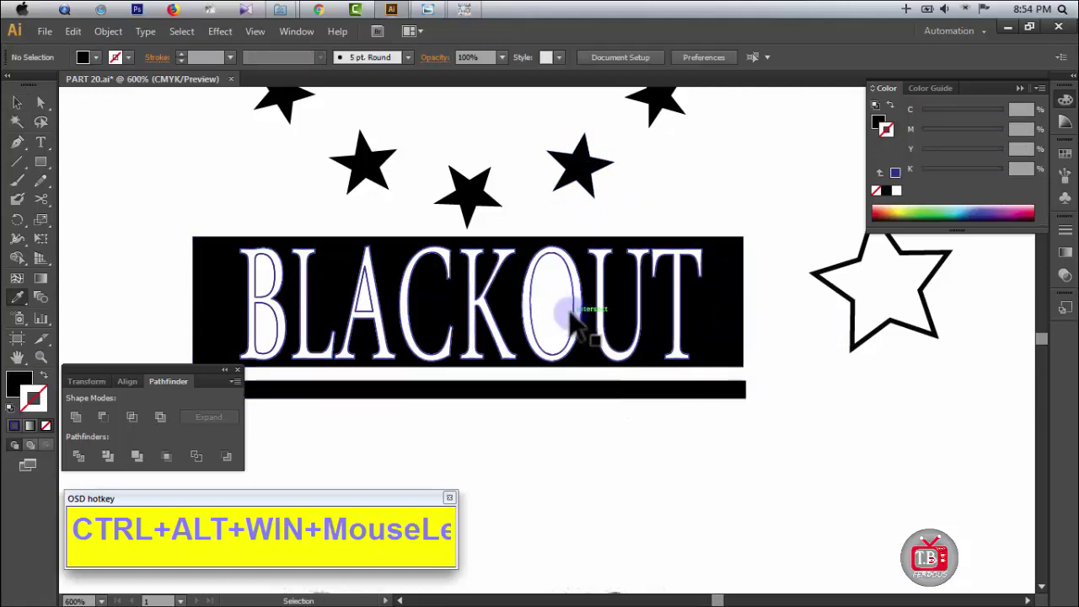
Step: Try filling the O, A and B of BLACKOUT together with the banner's sampled black
{"action": "left_click", "coordinate": [573, 314]}
{"action": "left_click", "coordinate": [364, 306], "text": "shift"}
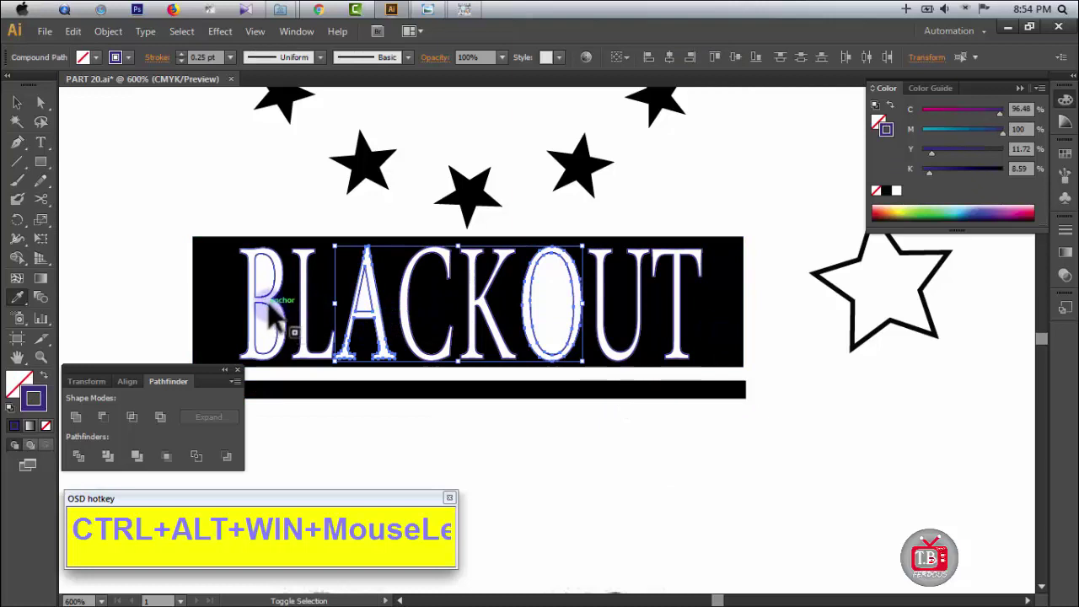
{"action": "left_click", "coordinate": [265, 311], "text": "shift"}
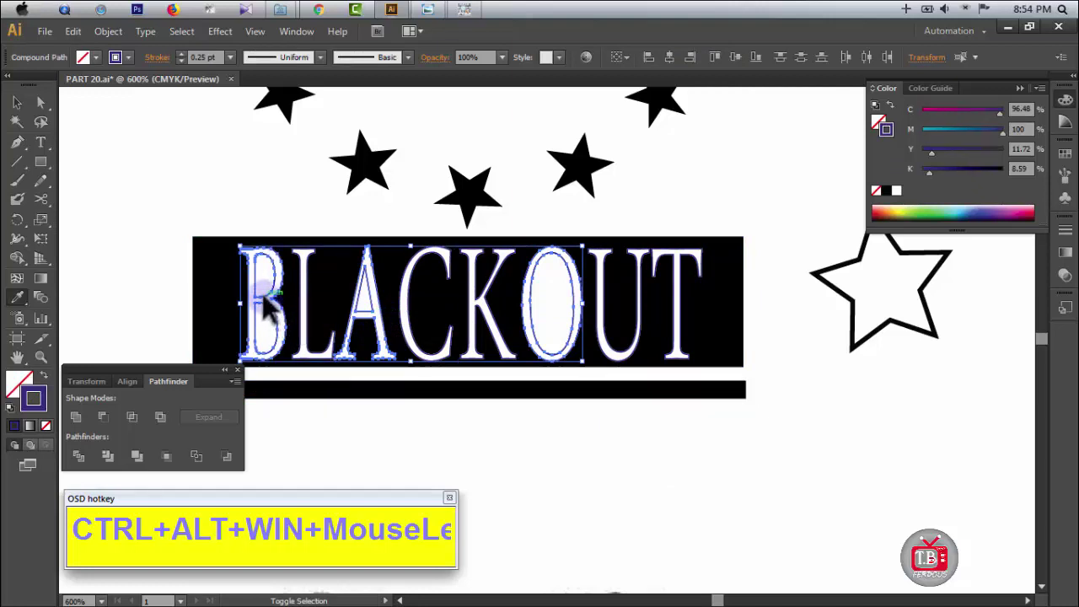
{"action": "left_click", "coordinate": [278, 303], "text": "shift"}
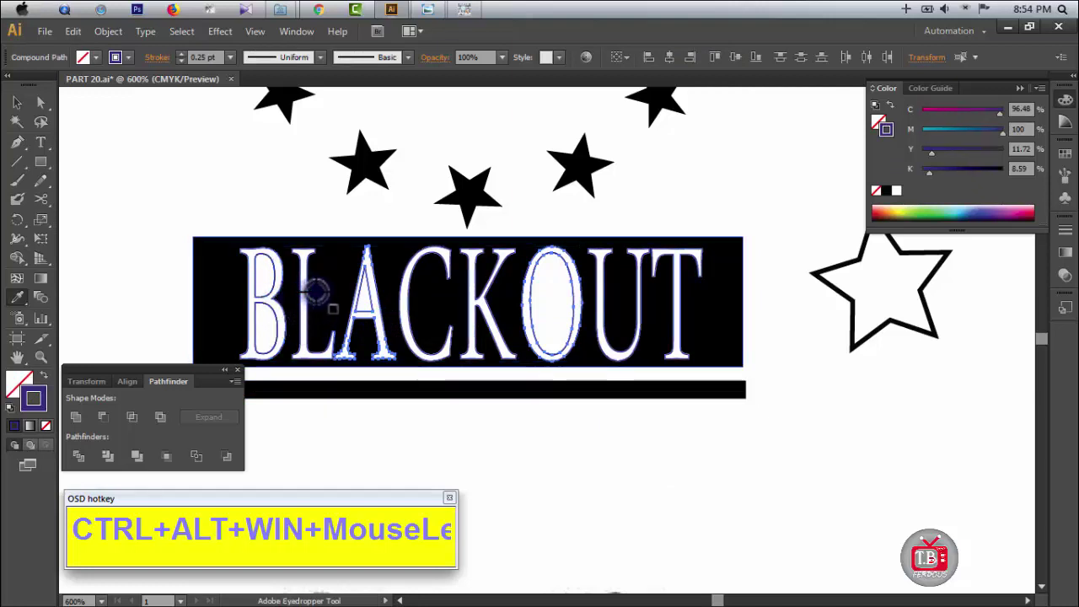
{"action": "key", "text": "ctrl+z"}
{"action": "left_click", "coordinate": [305, 209], "text": "ctrl"}
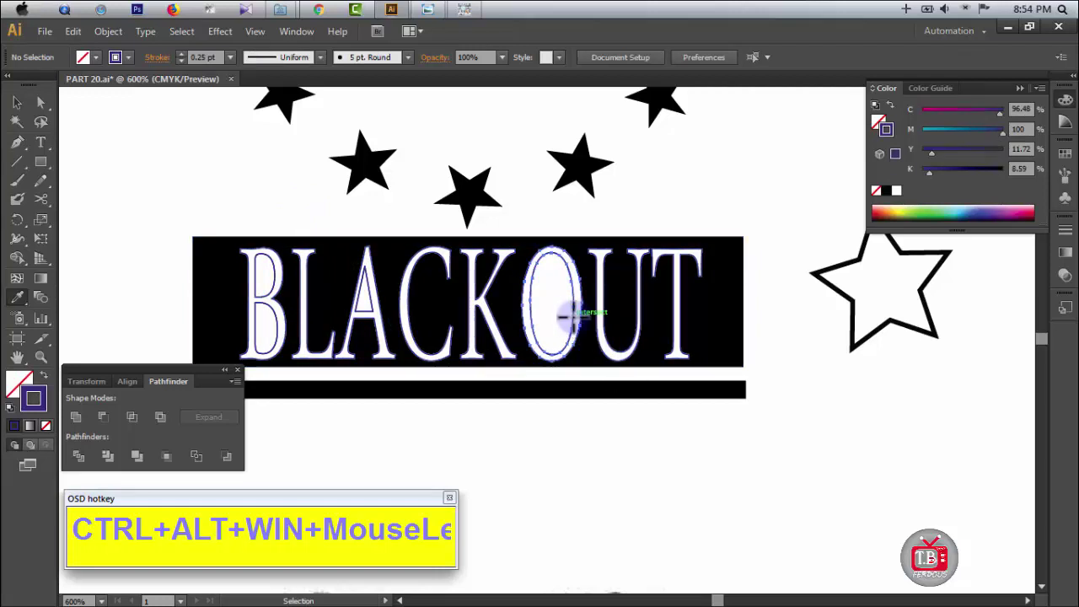
Step: Remove the outline of the O in BLACKOUT and fill its inner oval with the banner's sampled black
{"action": "left_click", "coordinate": [563, 317]}
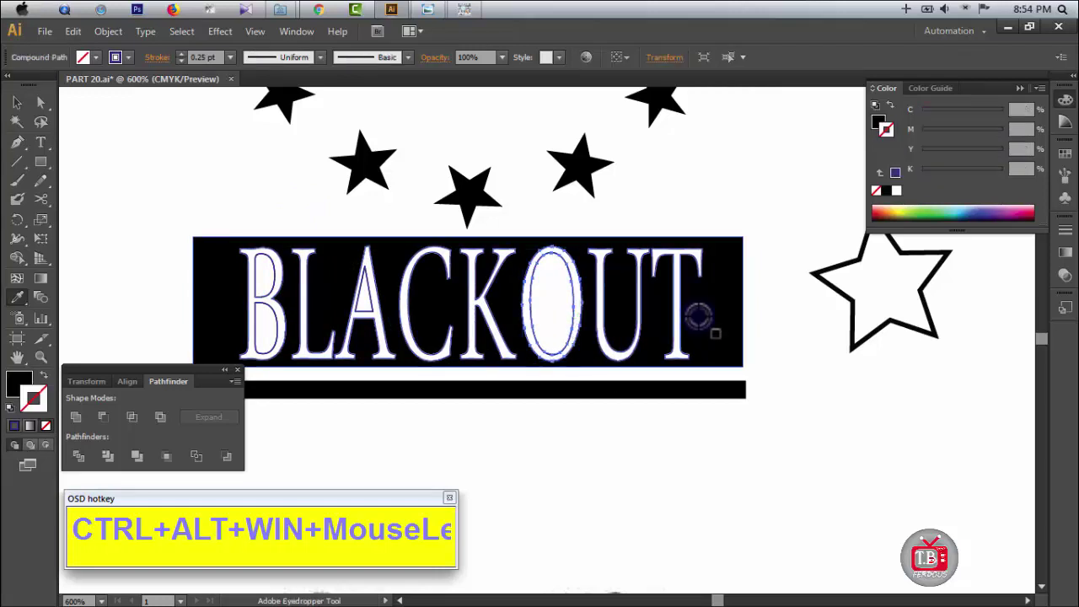
{"action": "left_click", "coordinate": [433, 273]}
{"action": "left_click", "coordinate": [521, 314]}
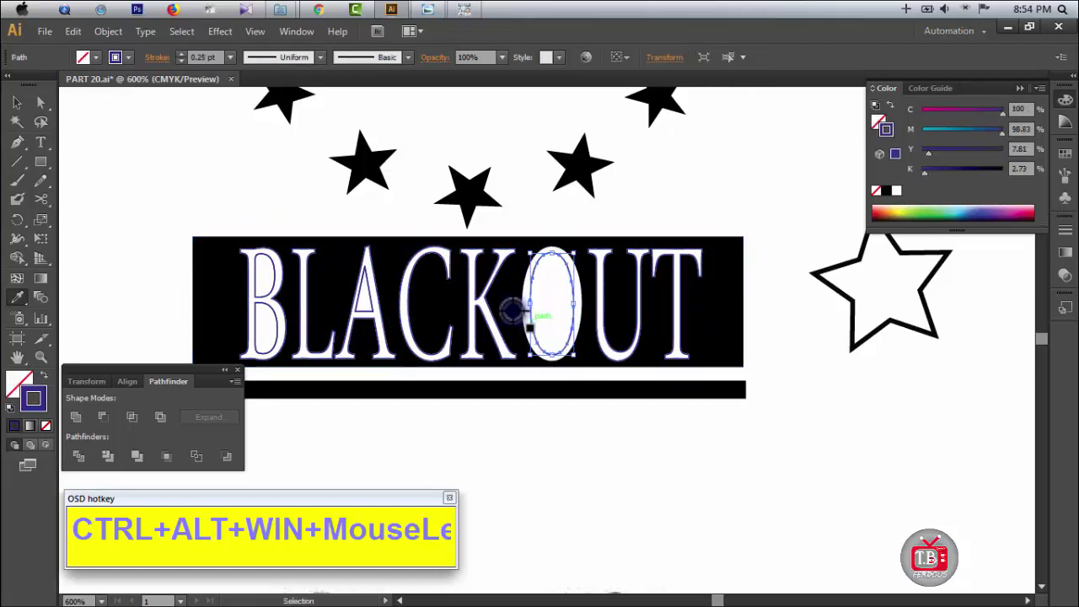
{"action": "left_click", "coordinate": [503, 312]}
Step: Remove the outlines of the A and B in BLACKOUT and fill their inner openings with the banner's sampled black
{"action": "left_click_drag", "start_coordinate": [288, 231], "coordinate": [497, 400]}
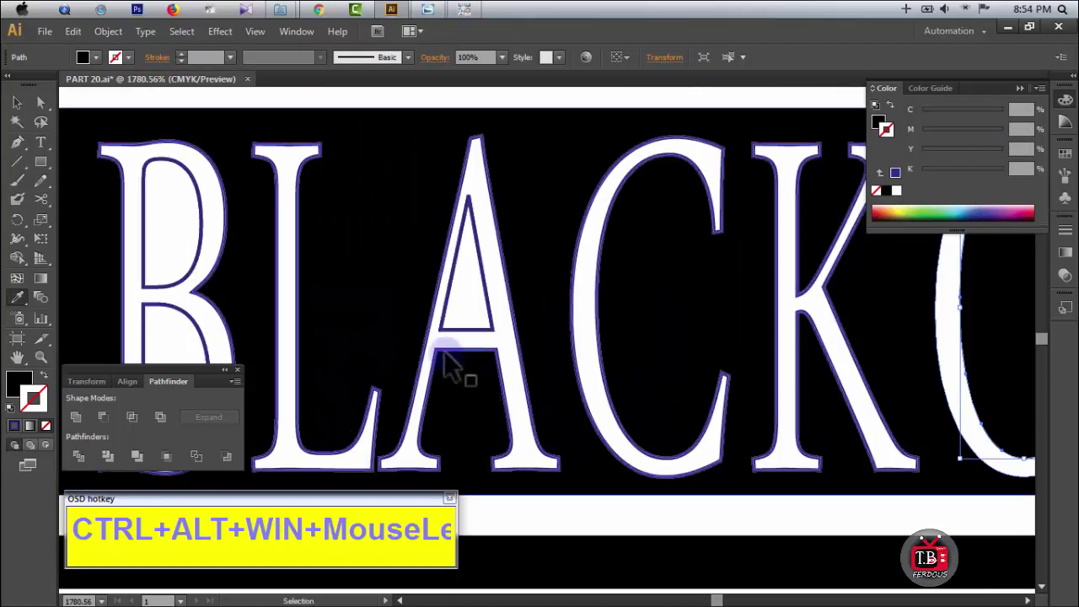
{"action": "left_click", "coordinate": [504, 359]}
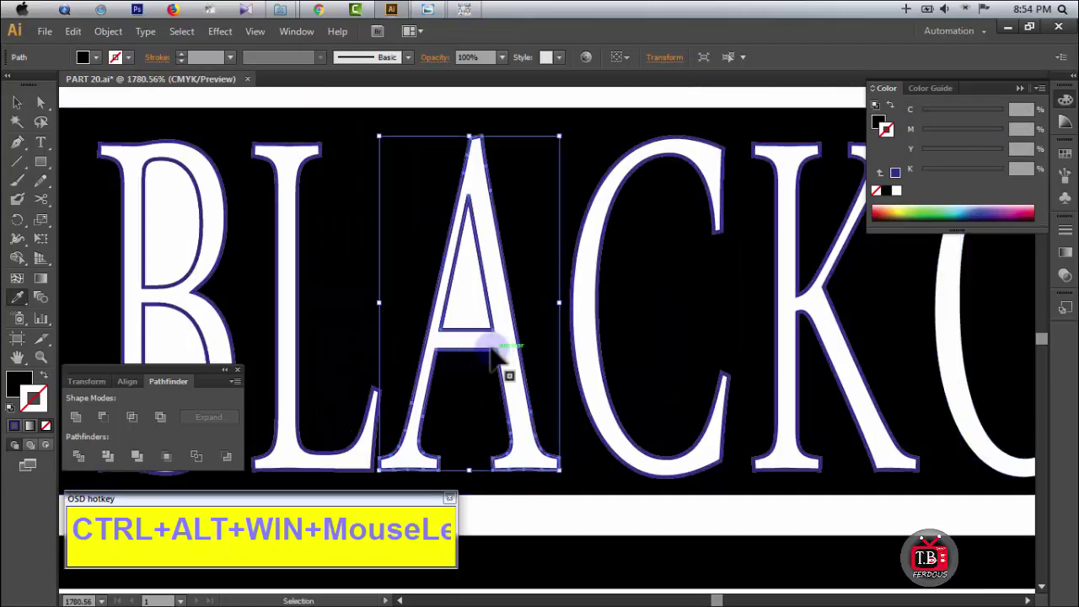
{"action": "left_click", "coordinate": [194, 287], "text": "shift"}
{"action": "key", "text": "Delete"}
{"action": "left_click_drag", "start_coordinate": [158, 263], "coordinate": [147, 329]}
{"action": "left_click_drag", "start_coordinate": [485, 311], "coordinate": [505, 323]}
{"action": "left_click", "coordinate": [540, 287]}
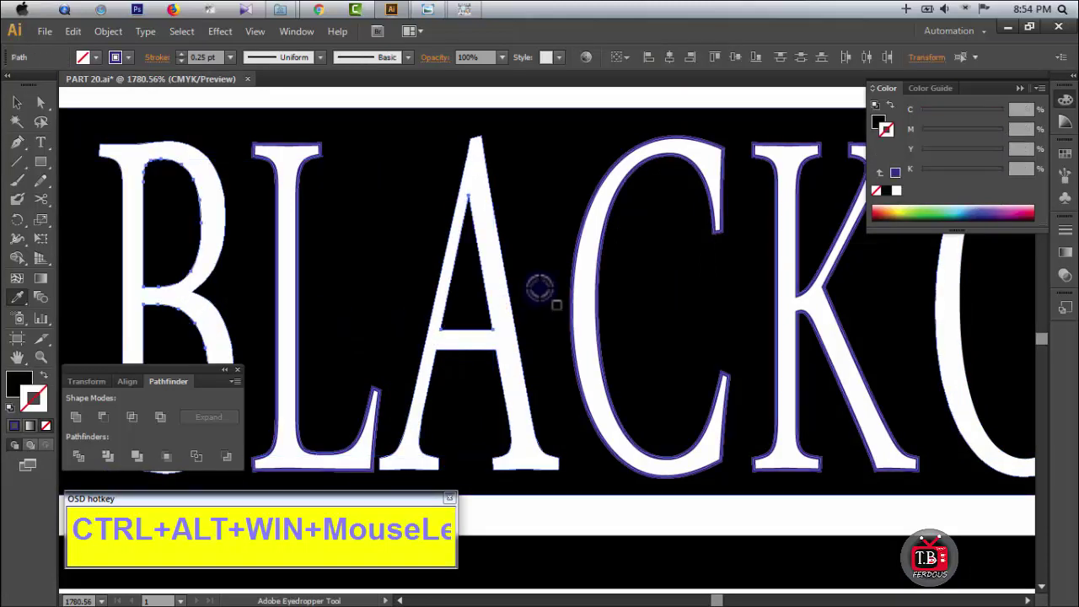
Step: Fill the USA and CST lettering above 1953 black by sampling the digit 3
{"action": "left_click", "coordinate": [582, 342], "text": "ctrl+alt"}
{"action": "left_click", "coordinate": [582, 341], "text": "ctrl+alt"}
{"action": "left_click", "coordinate": [582, 342], "text": "ctrl+alt"}
{"action": "left_click", "coordinate": [581, 341], "text": "ctrl+alt"}
{"action": "left_click", "coordinate": [582, 341], "text": "ctrl+alt"}
{"action": "left_click", "coordinate": [308, 263], "text": "ctrl"}
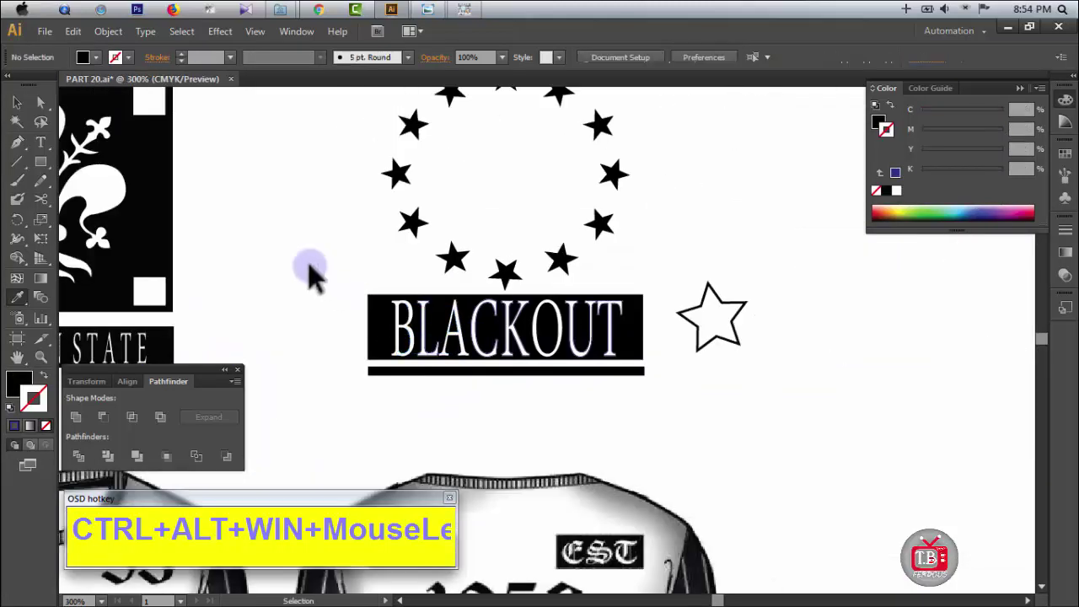
{"action": "left_click_drag", "start_coordinate": [641, 219], "coordinate": [663, 312]}
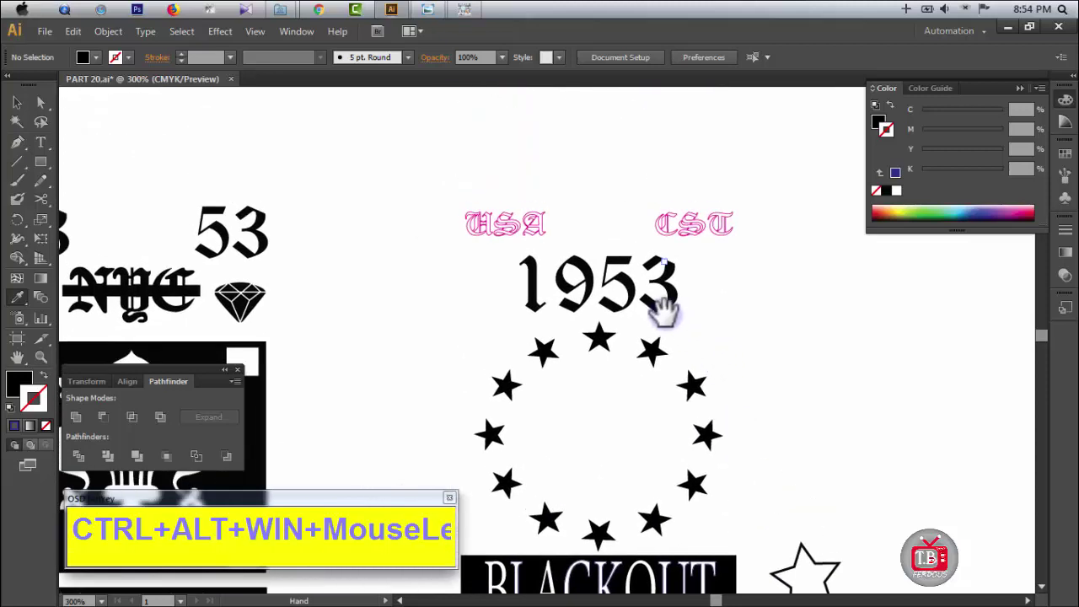
{"action": "left_click_drag", "start_coordinate": [446, 157], "coordinate": [731, 217]}
{"action": "left_click", "coordinate": [661, 281]}
{"action": "left_click", "coordinate": [767, 283], "text": "ctrl"}
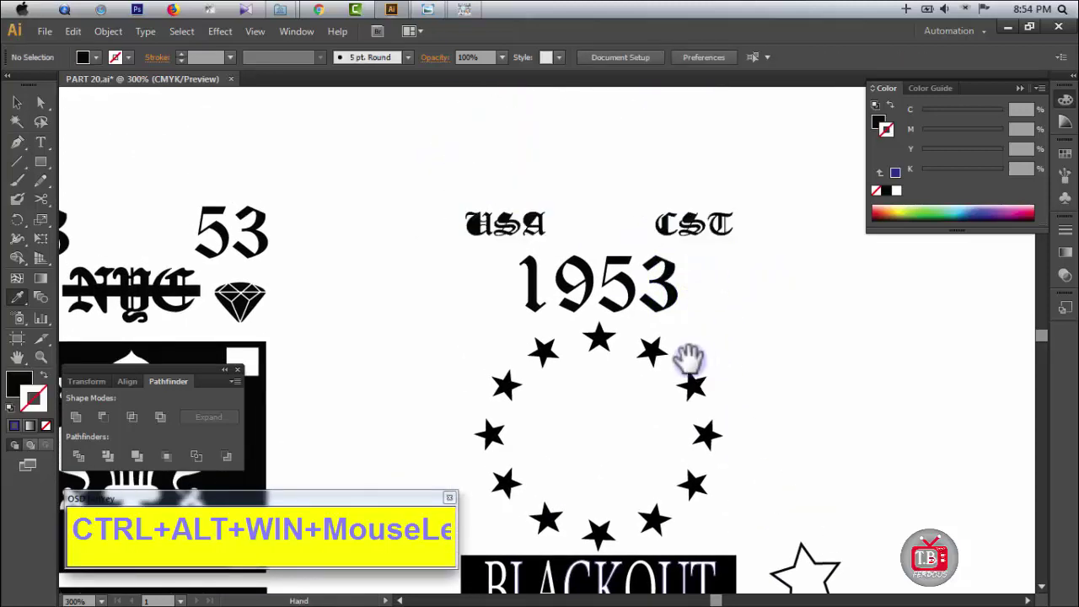
Step: Reveal the hidden large A inside the star ring and the hidden B, A and O of BLACKOUT
{"action": "left_click_drag", "start_coordinate": [629, 387], "coordinate": [620, 228]}
{"action": "key", "text": "ctrl+z"}
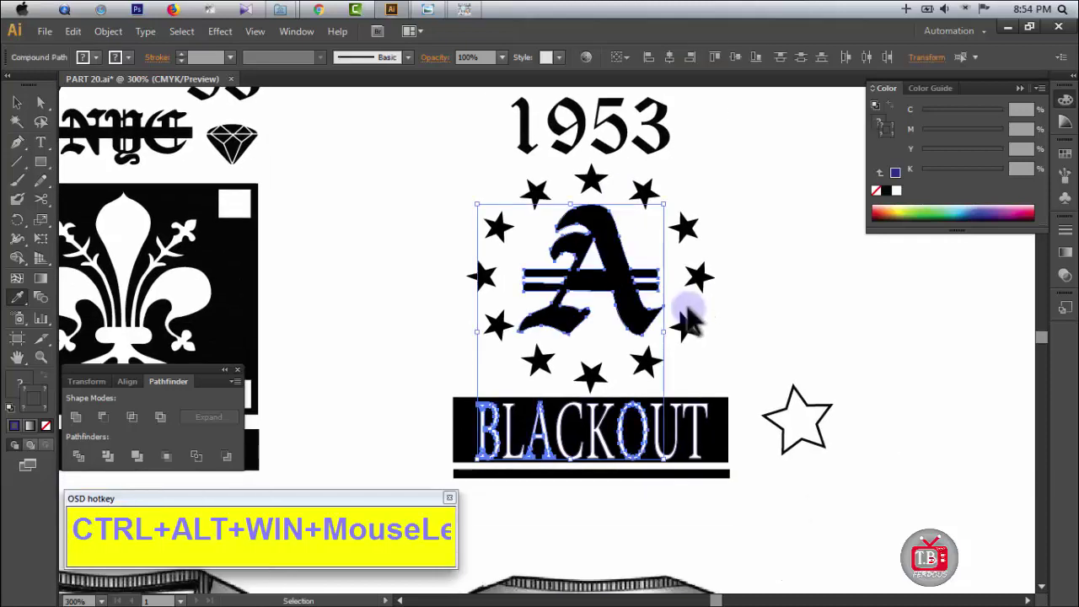
{"action": "left_click", "coordinate": [17, 102]}
{"action": "left_click", "coordinate": [573, 354], "text": "ctrl+alt"}
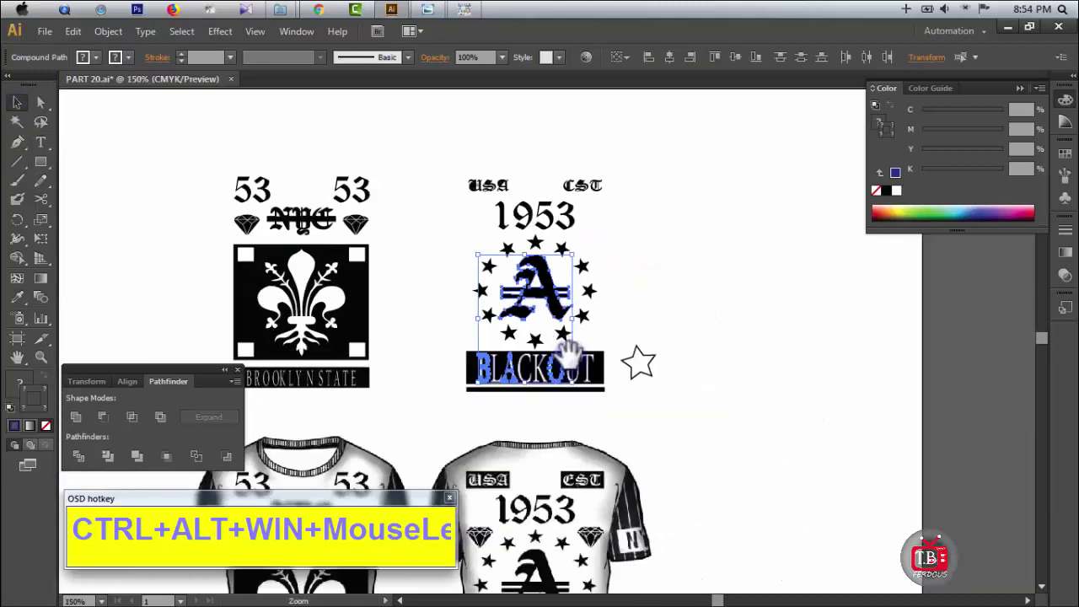
{"action": "left_click", "coordinate": [406, 254]}
Step: Temporarily hide the compound letter shapes of USA and CST, leaving only the stray inner pieces
{"action": "left_click_drag", "start_coordinate": [536, 220], "coordinate": [538, 223]}
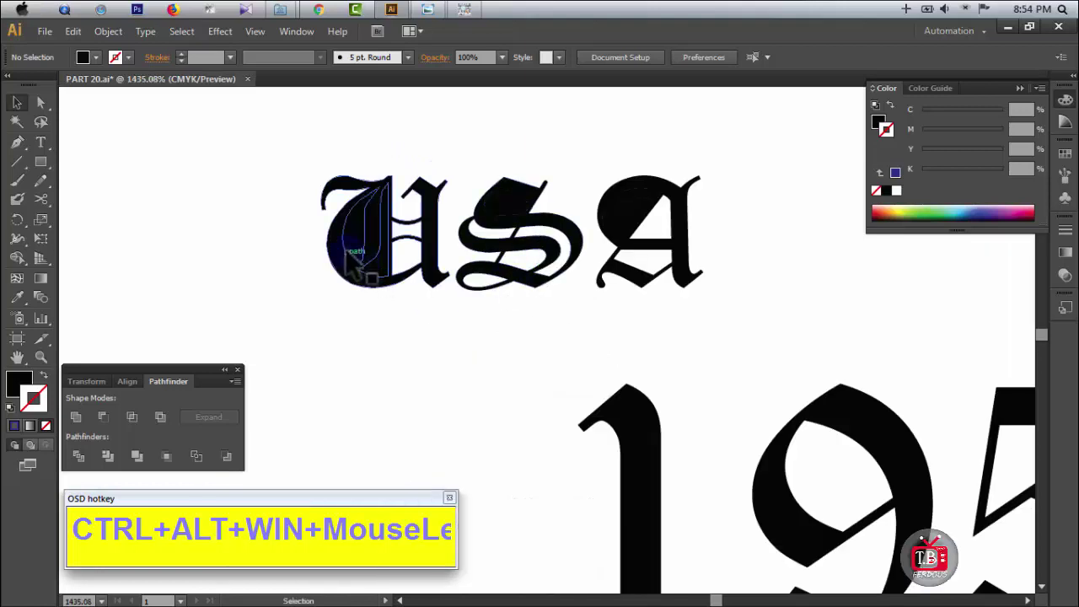
{"action": "left_click", "coordinate": [333, 270]}
{"action": "key", "text": "Delete"}
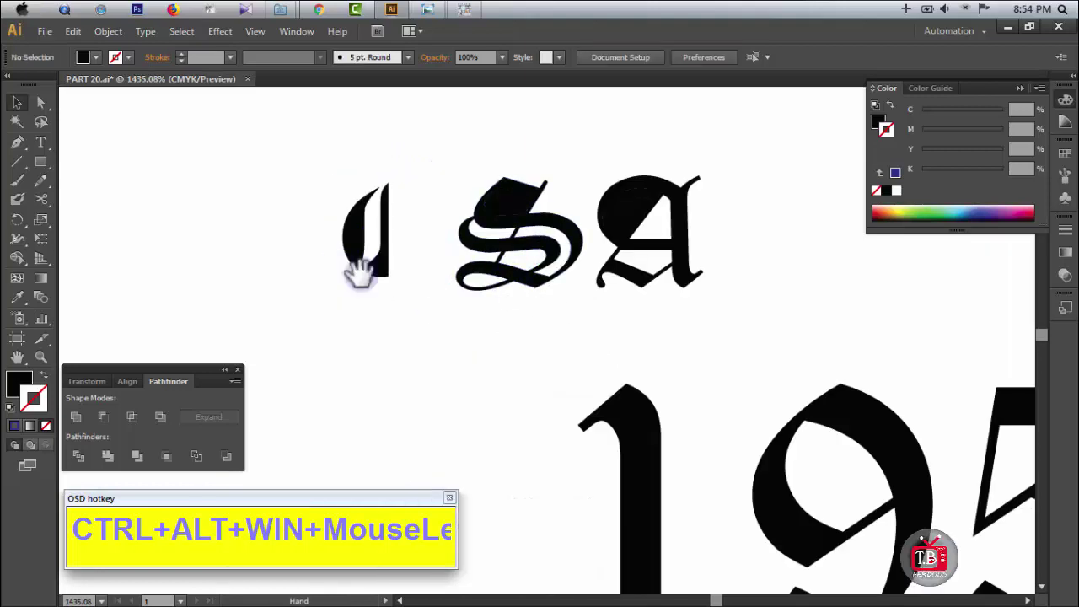
{"action": "left_click_drag", "start_coordinate": [708, 352], "coordinate": [548, 381]}
{"action": "left_click", "coordinate": [496, 266]}
{"action": "left_click", "coordinate": [396, 270], "text": "shift"}
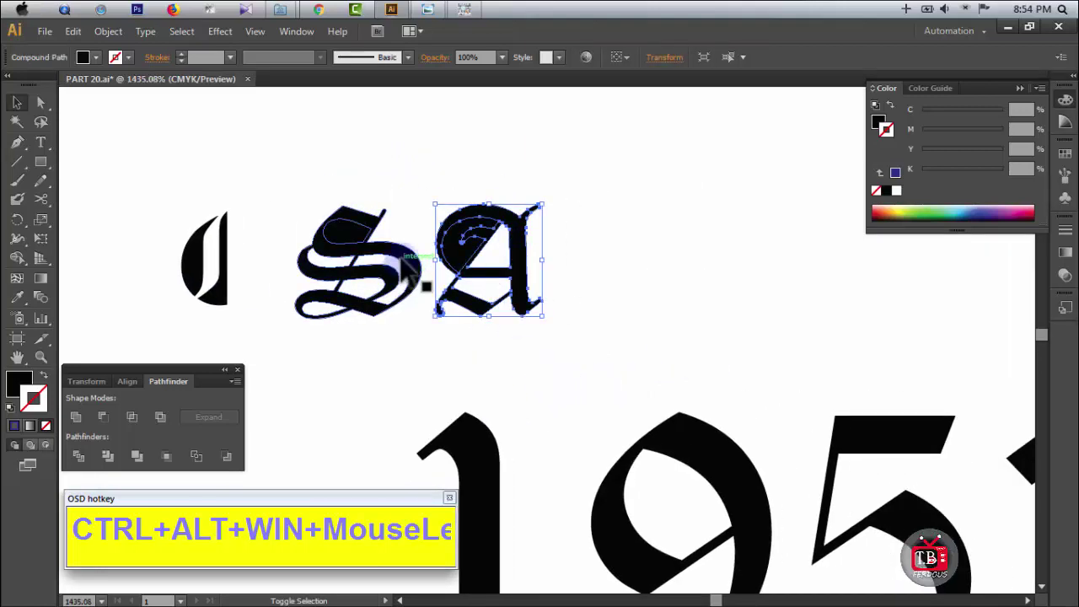
{"action": "left_click_drag", "start_coordinate": [826, 366], "coordinate": [439, 363]}
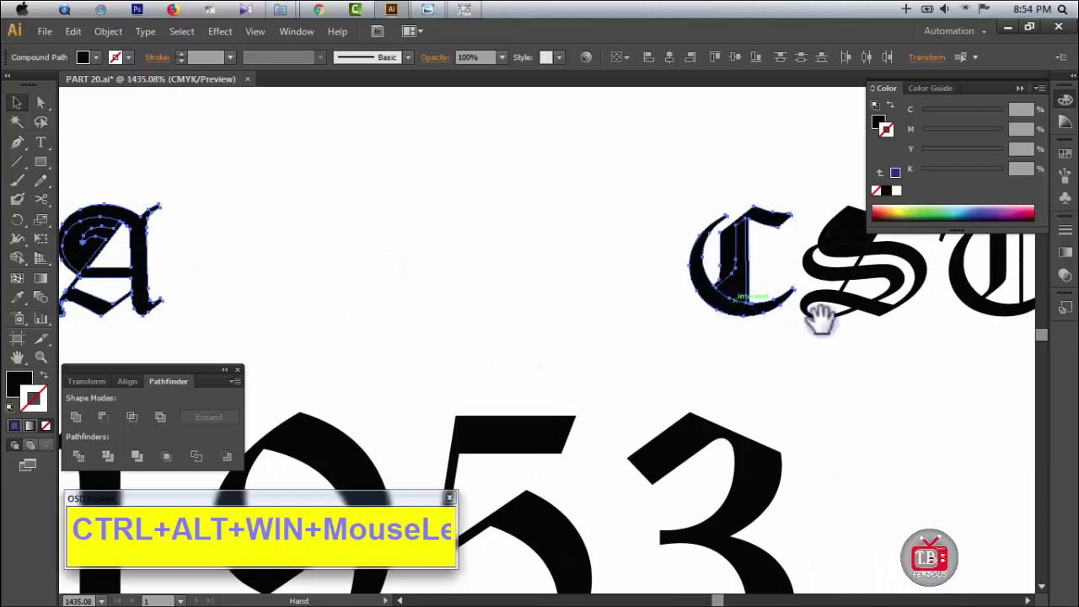
{"action": "left_click_drag", "start_coordinate": [819, 318], "coordinate": [607, 331]}
{"action": "left_click", "coordinate": [638, 325], "text": "shift"}
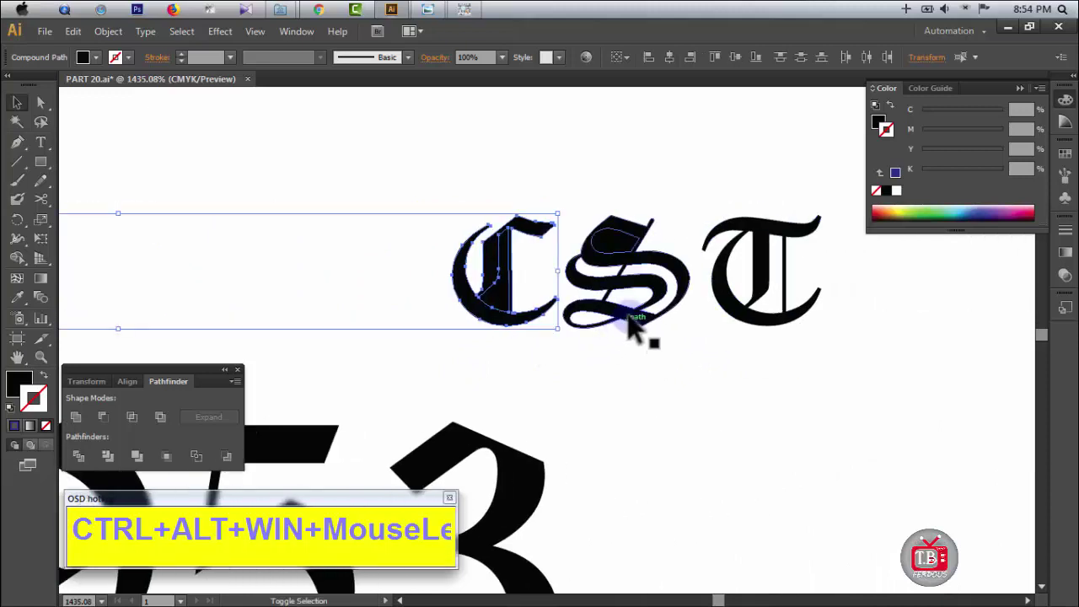
{"action": "left_click", "coordinate": [734, 312], "text": "shift"}
{"action": "key", "text": "Delete"}
Step: Delete the leftover black inner pieces of USA and CST and bring the hidden letters back
{"action": "left_click", "coordinate": [582, 327], "text": "ctrl+alt"}
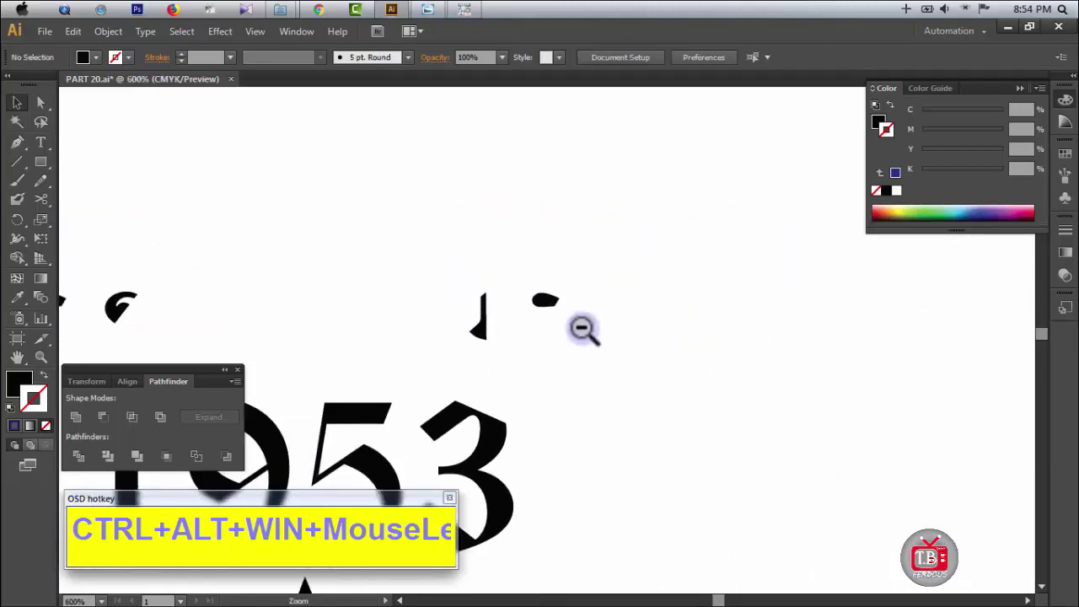
{"action": "left_click", "coordinate": [581, 328], "text": "ctrl+alt"}
{"action": "left_click_drag", "start_coordinate": [307, 230], "coordinate": [692, 303]}
{"action": "key", "text": "Delete"}
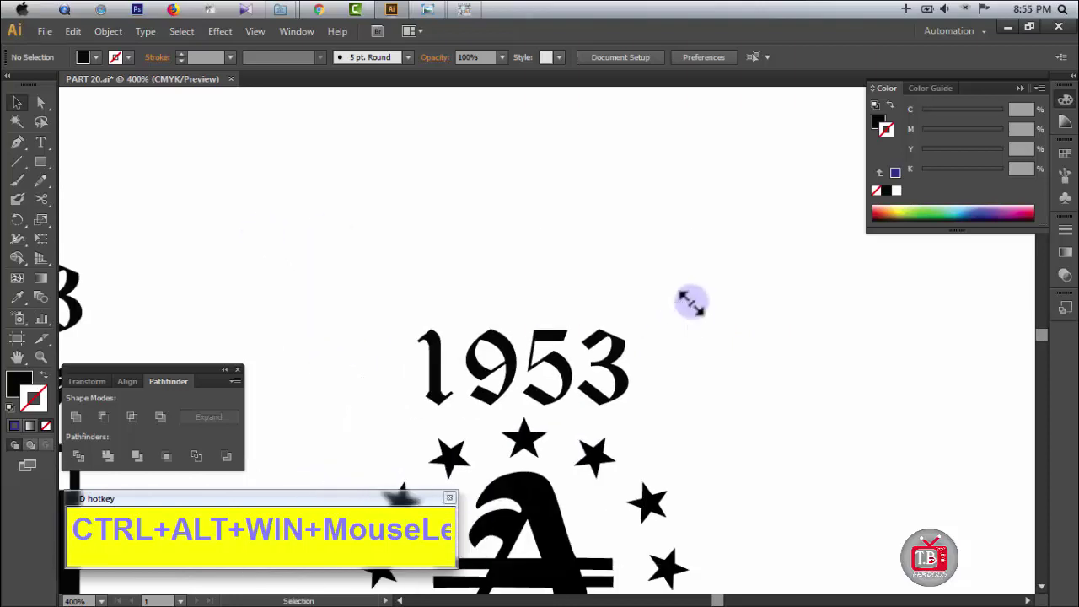
{"action": "key", "text": "ctrl+y"}
{"action": "key", "text": "ctrl+y"}
{"action": "key", "text": "ctrl+f"}
{"action": "left_click", "coordinate": [590, 384], "text": "ctrl+alt"}
{"action": "left_click", "coordinate": [589, 386], "text": "ctrl+alt"}
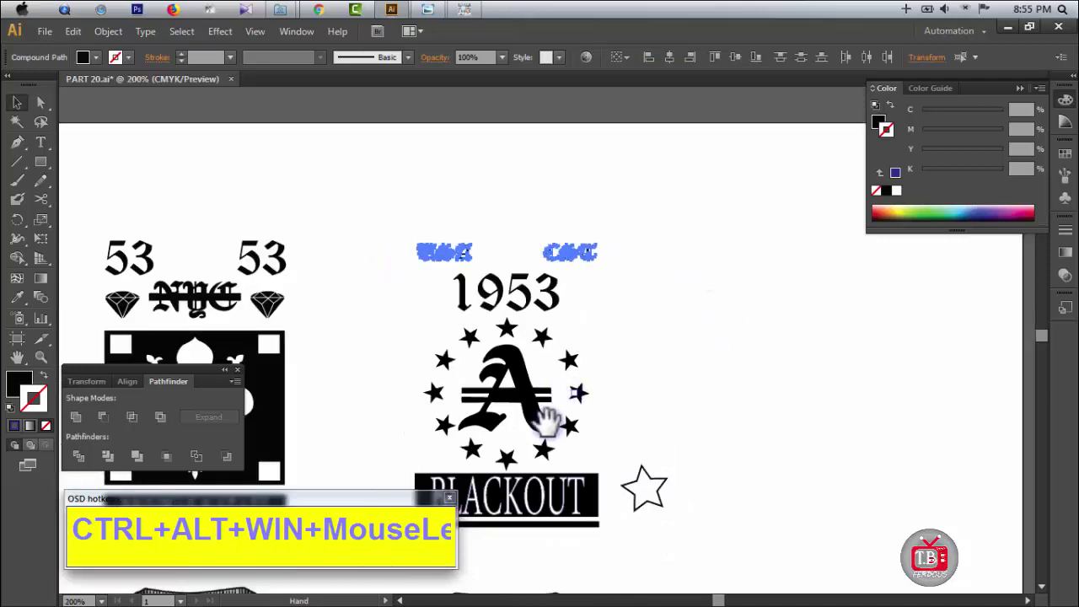
Step: Select all objects sharing the BLACKOUT banner's fill and match them to the black of 1953 by sampling the digit 3
{"action": "left_click_drag", "start_coordinate": [549, 422], "coordinate": [659, 286]}
{"action": "left_click", "coordinate": [469, 174]}
{"action": "left_click_drag", "start_coordinate": [463, 129], "coordinate": [805, 491]}
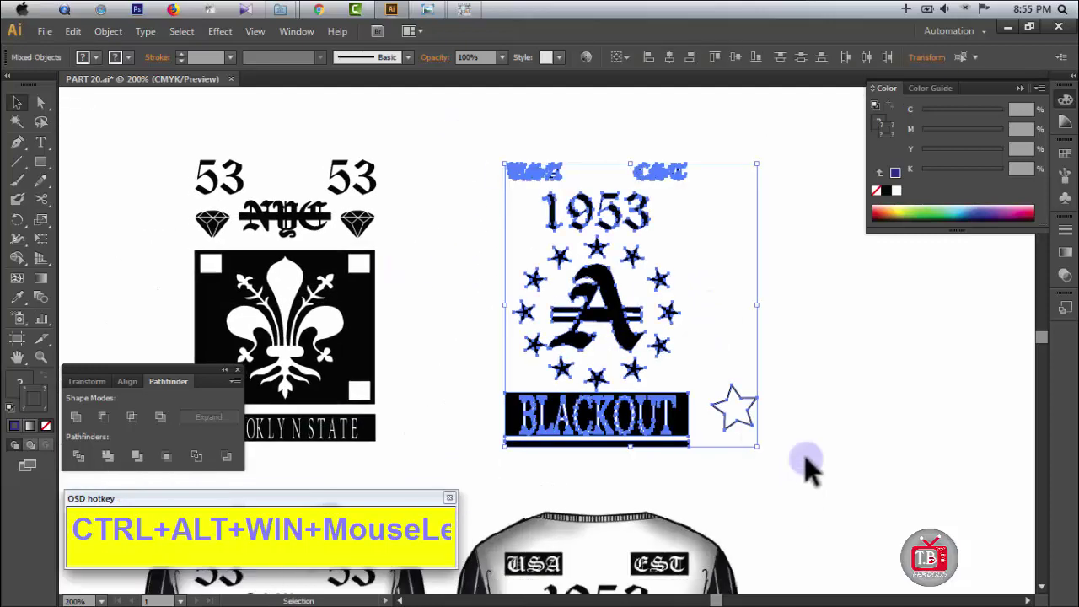
{"action": "left_click", "coordinate": [799, 443]}
{"action": "left_click", "coordinate": [689, 430]}
{"action": "left_click", "coordinate": [686, 420], "text": "ctrl+alt"}
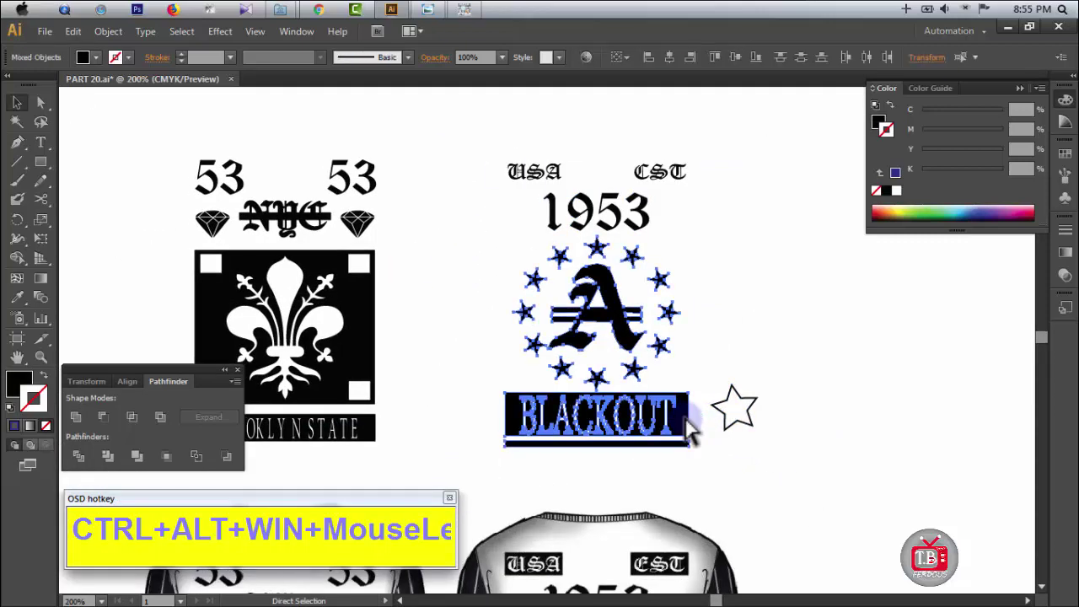
{"action": "key", "text": "ctrl+x"}
{"action": "key", "text": "ctrl+z"}
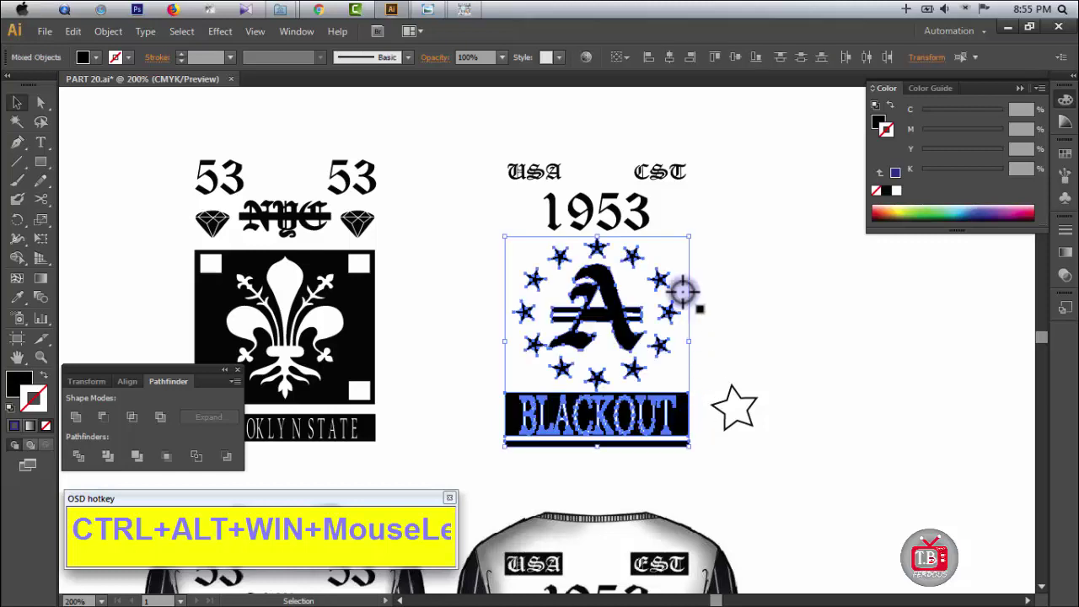
{"action": "key", "text": "i"}
{"action": "left_click", "coordinate": [641, 212], "text": "ctrl"}
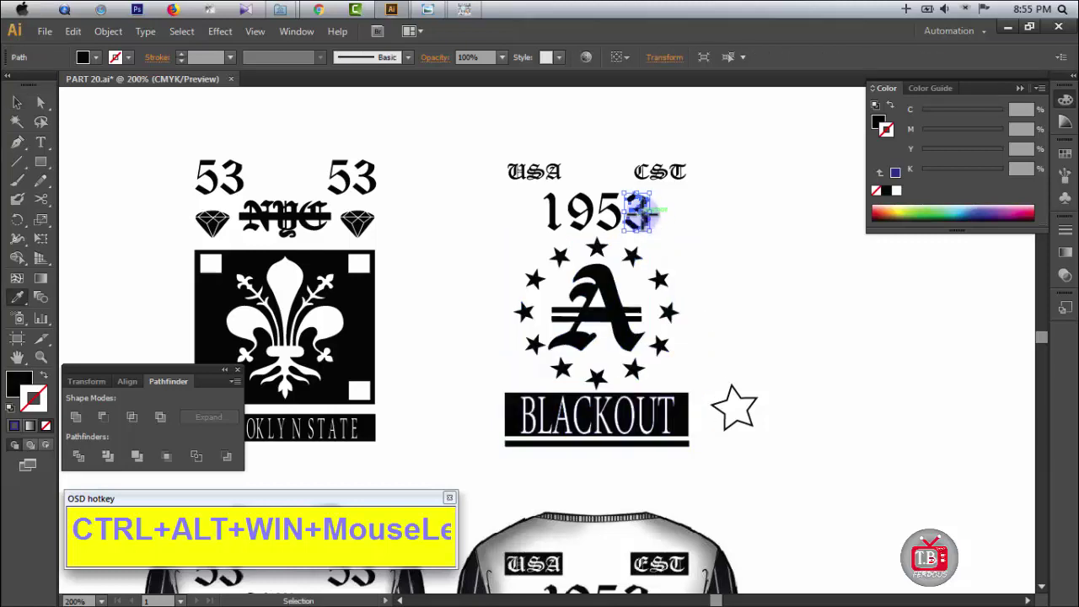
Step: Delete the leftover BLACKOUT outlines, the stray curve and the spare star while all black-filled artwork is temporarily hidden
{"action": "key", "text": "ctrl+6"}
{"action": "key", "text": "ctrl+x"}
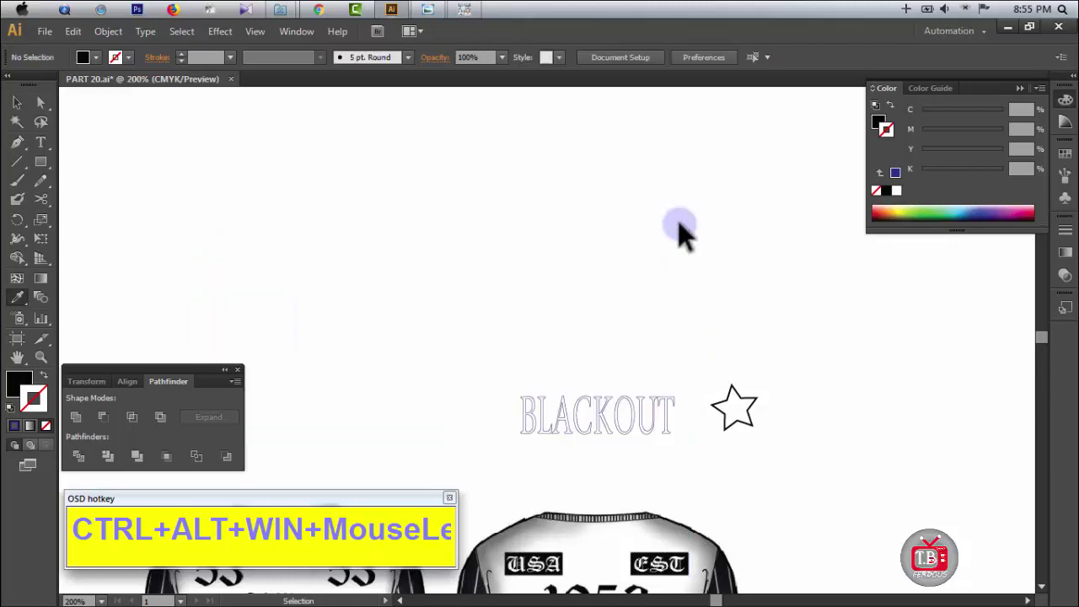
{"action": "left_click_drag", "start_coordinate": [828, 487], "coordinate": [832, 478]}
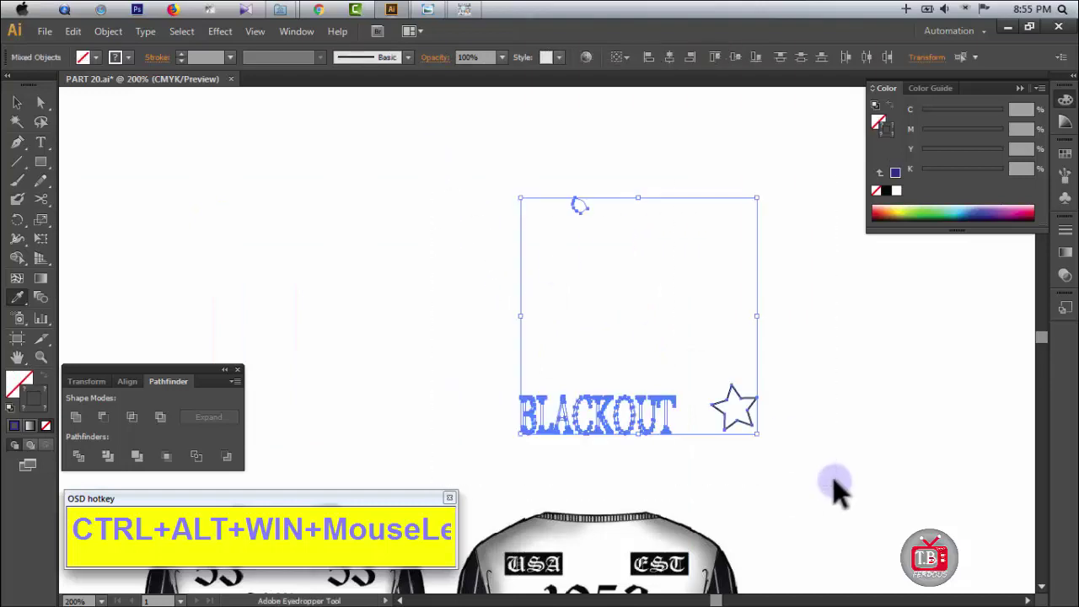
{"action": "left_click", "coordinate": [801, 466]}
{"action": "key", "text": "ctrl+z"}
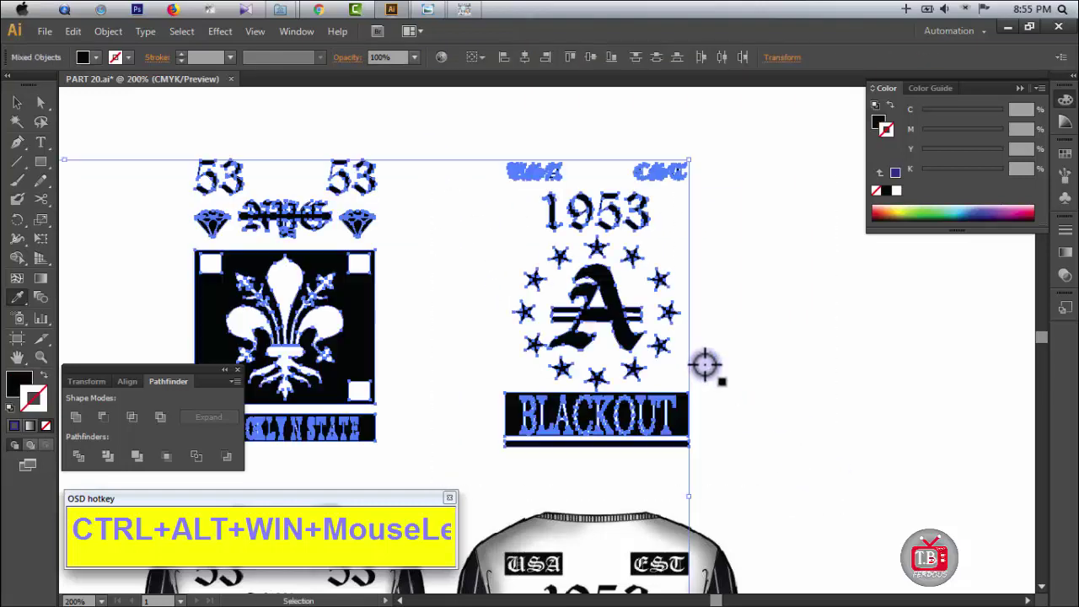
{"action": "left_click", "coordinate": [18, 109]}
{"action": "left_click", "coordinate": [133, 172]}
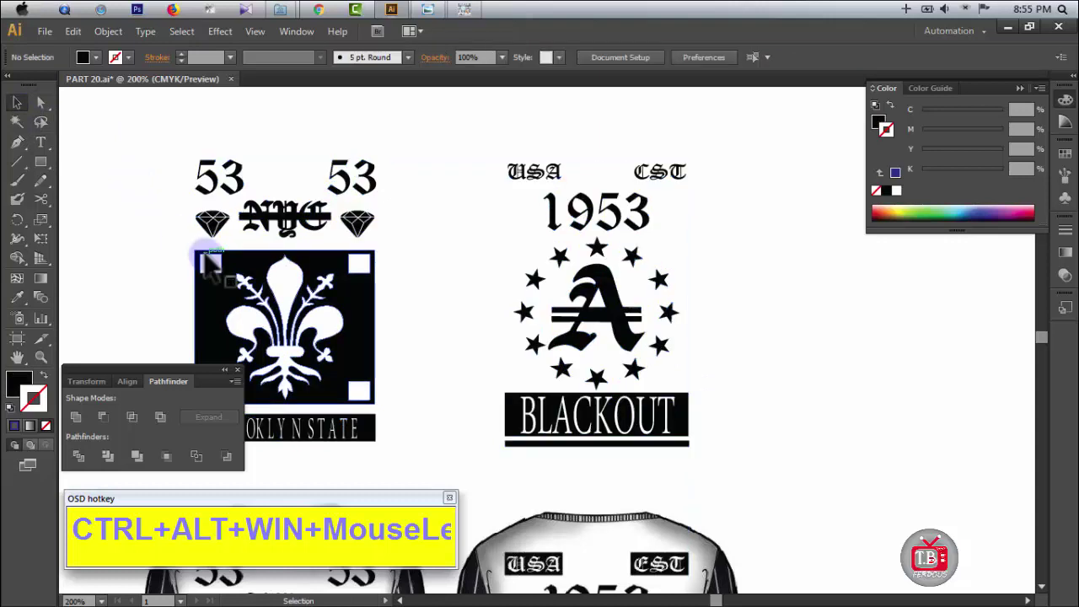
{"action": "left_click_drag", "start_coordinate": [495, 292], "coordinate": [579, 306]}
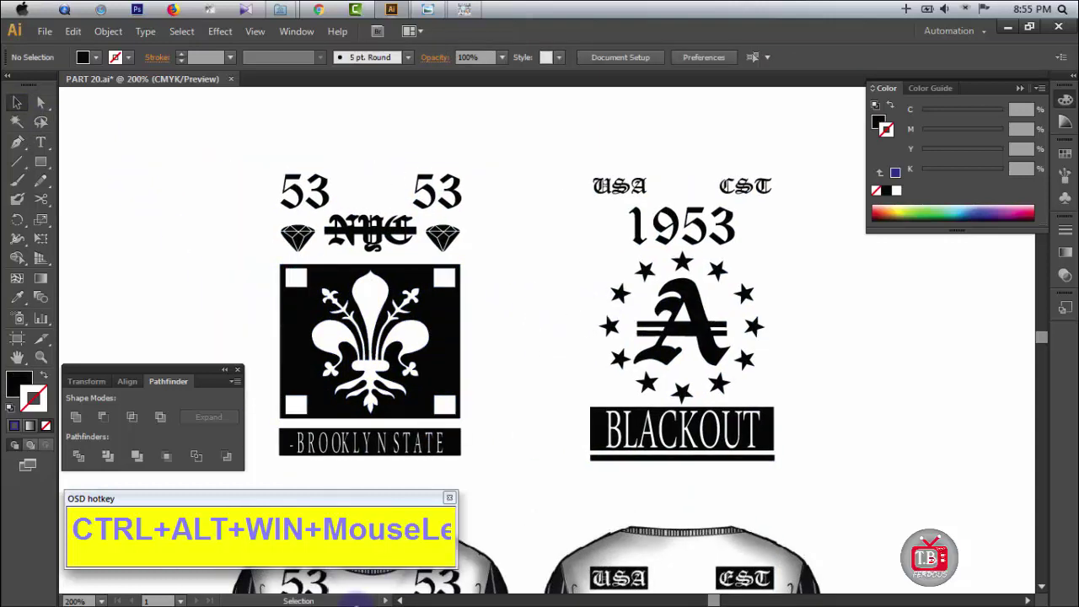
{"action": "scroll", "coordinate": [535, 386], "scroll_direction": "down", "scroll_amount": 1}
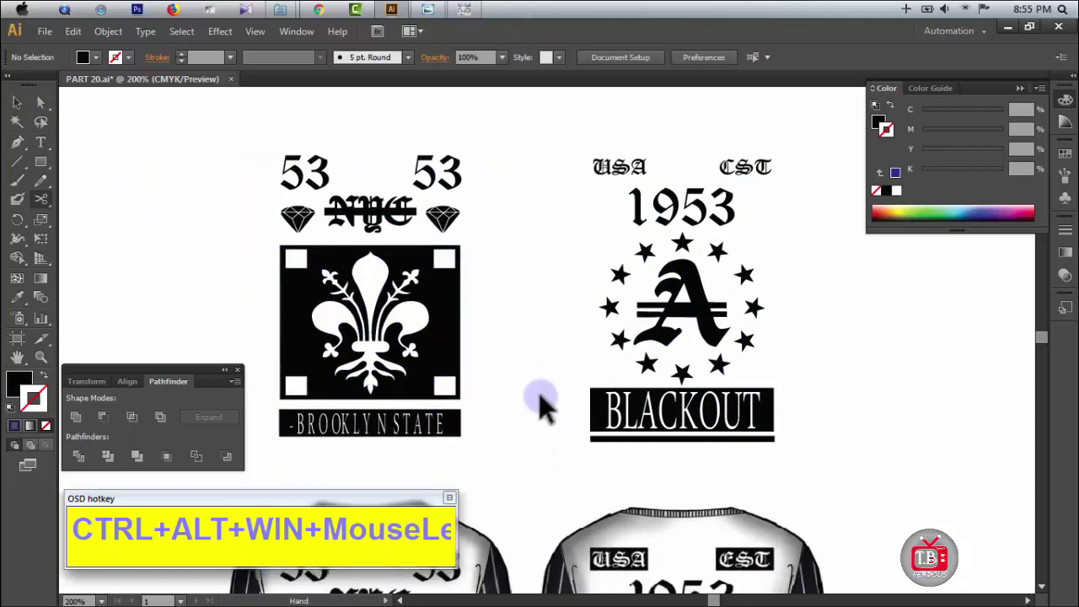
{"action": "left_click_drag", "start_coordinate": [330, 527], "coordinate": [315, 498]}
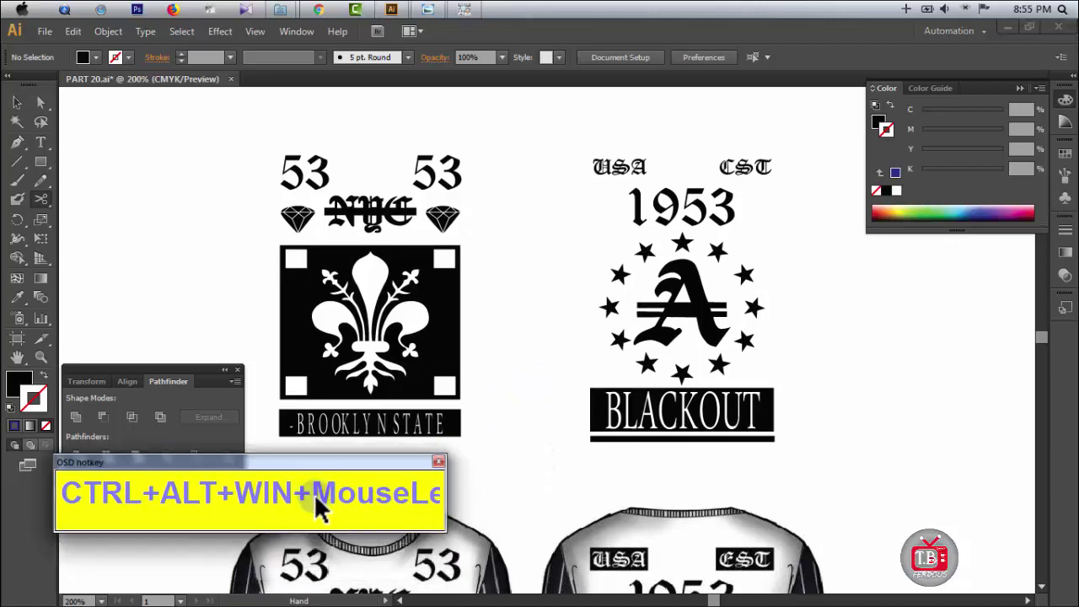
{"action": "left_click", "coordinate": [518, 459]}
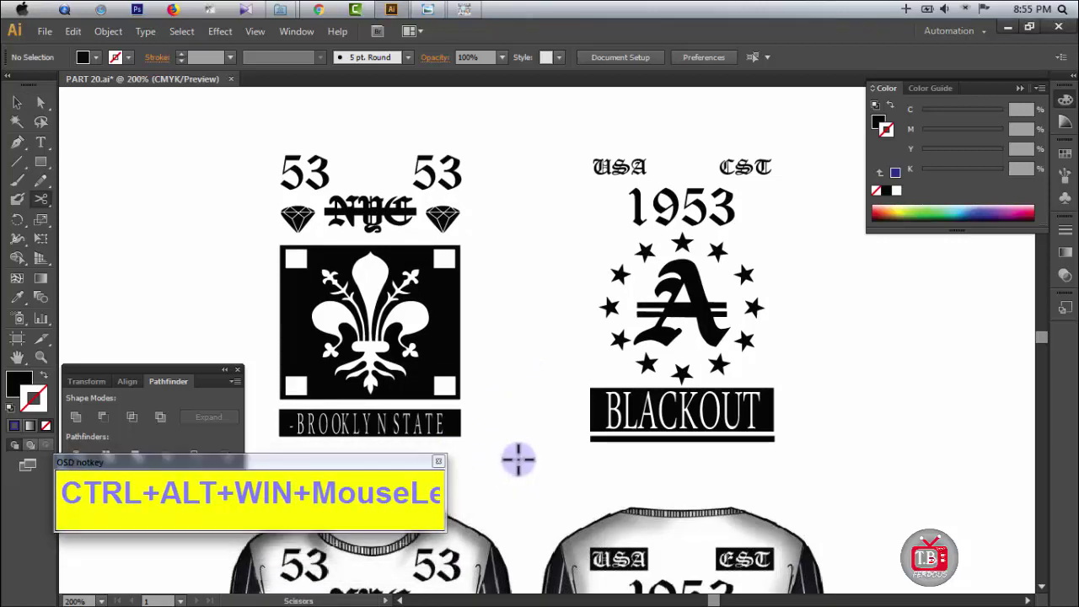
{"action": "left_click_drag", "start_coordinate": [634, 330], "coordinate": [545, 426]}
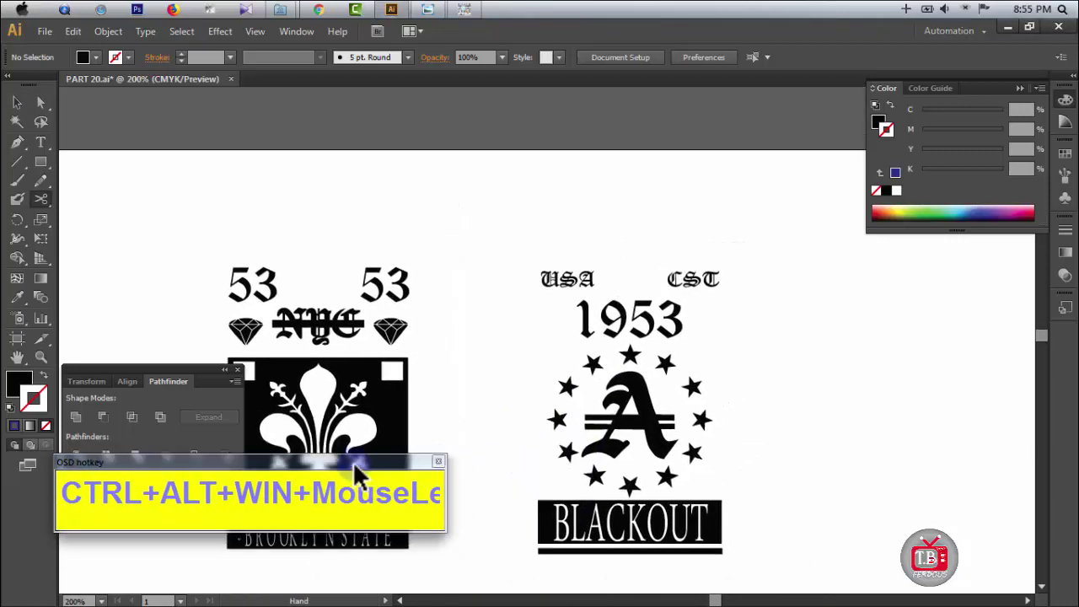
{"action": "left_click_drag", "start_coordinate": [352, 461], "coordinate": [356, 505]}
{"action": "left_click_drag", "start_coordinate": [578, 354], "coordinate": [419, 332]}
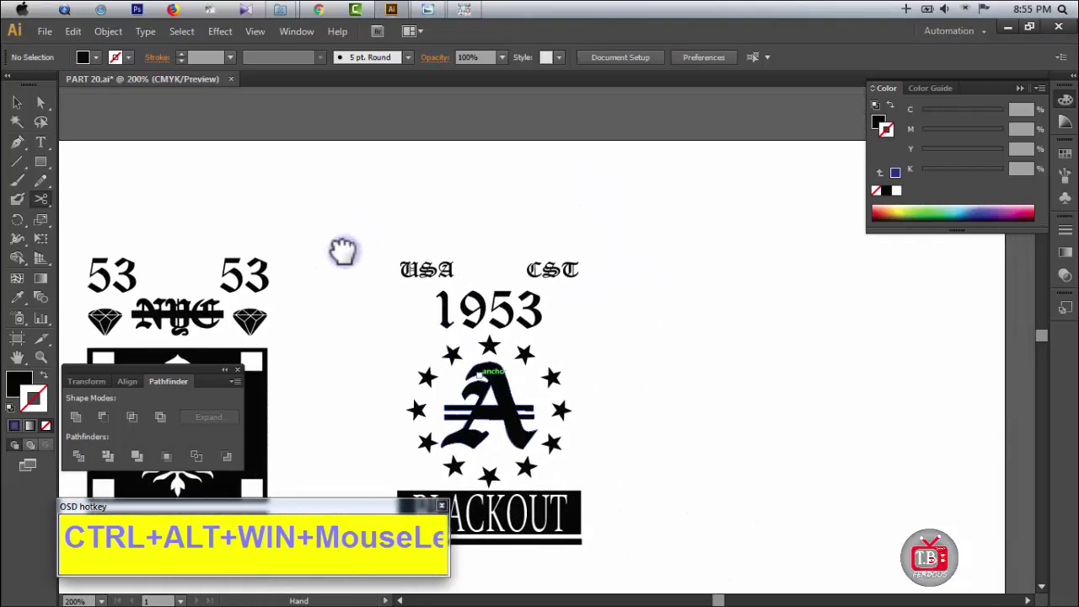
Step: Compare the front and back graphics with the shirt mockups on the artboard and the traced reference beside it
{"action": "left_click_drag", "start_coordinate": [343, 250], "coordinate": [740, 454]}
{"action": "left_click", "coordinate": [412, 154]}
{"action": "left_click", "coordinate": [699, 341]}
{"action": "key", "text": "v"}
{"action": "left_click", "coordinate": [570, 453], "text": "ctrl+alt"}
{"action": "left_click", "coordinate": [568, 453], "text": "ctrl+alt"}
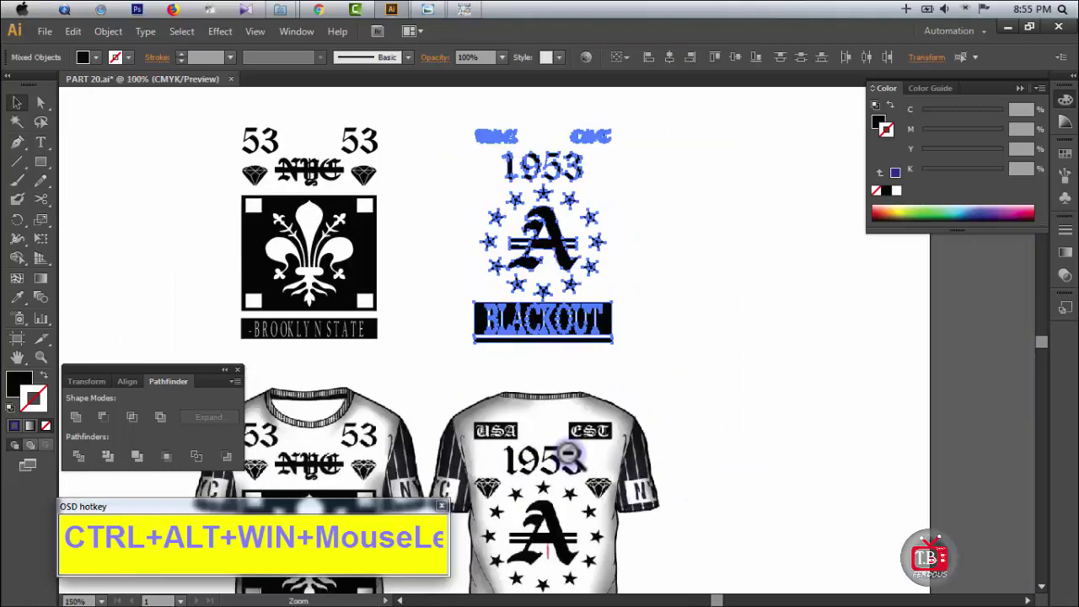
{"action": "left_click", "coordinate": [570, 454], "text": "ctrl+alt"}
{"action": "left_click_drag", "start_coordinate": [342, 378], "coordinate": [488, 422]}
{"action": "left_click", "coordinate": [458, 397]}
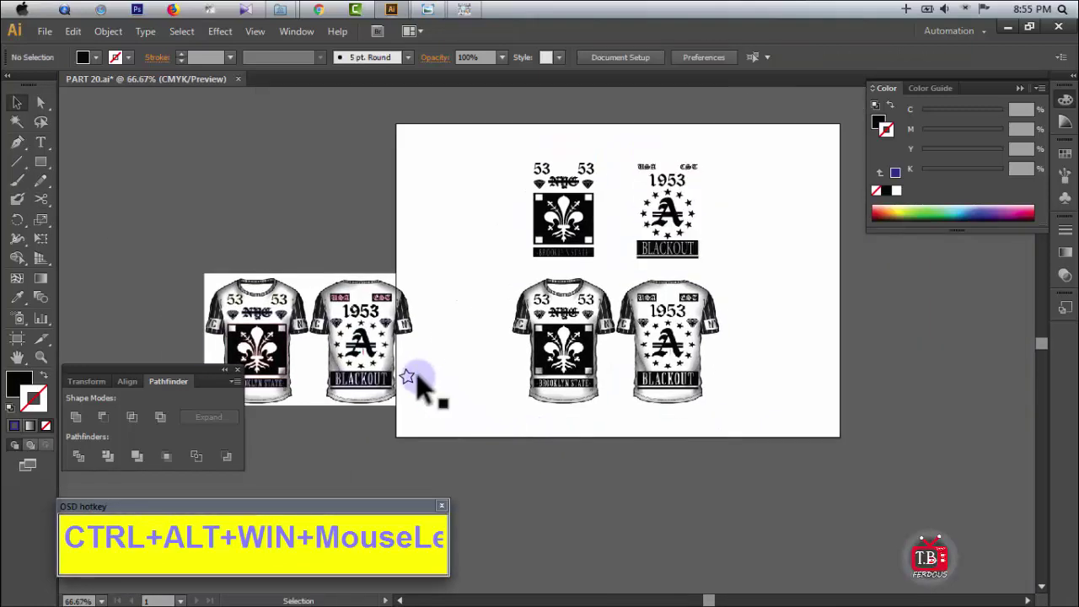
{"action": "left_click", "coordinate": [413, 374]}
{"action": "left_click", "coordinate": [405, 378]}
{"action": "left_click", "coordinate": [458, 291]}
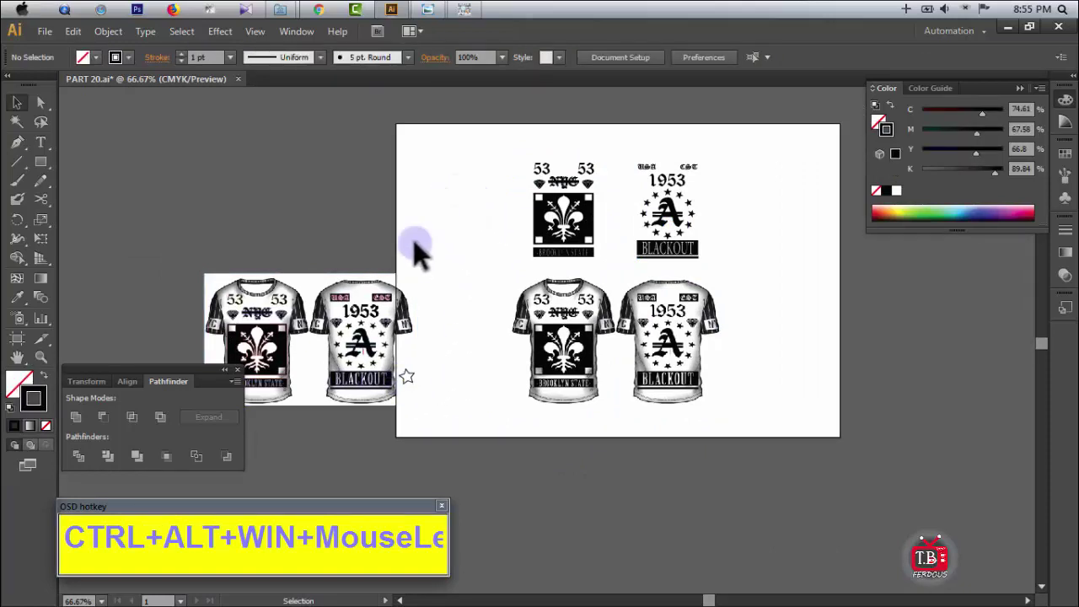
{"action": "left_click", "coordinate": [253, 310]}
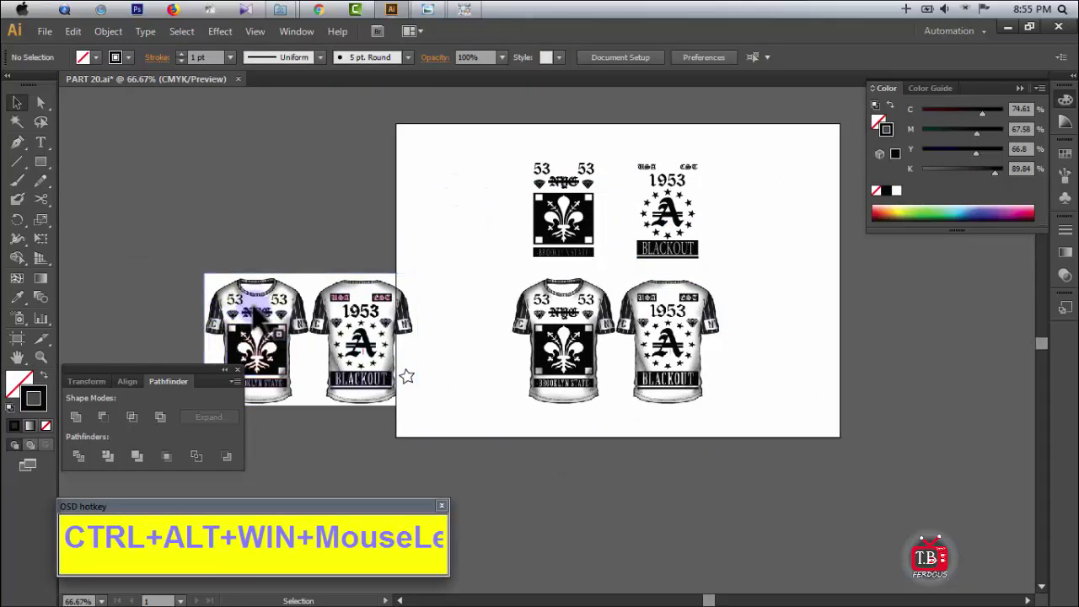
Step: Examine the filled front and back graphics up close and the artboard as a whole
{"action": "left_click_drag", "start_coordinate": [479, 155], "coordinate": [853, 476]}
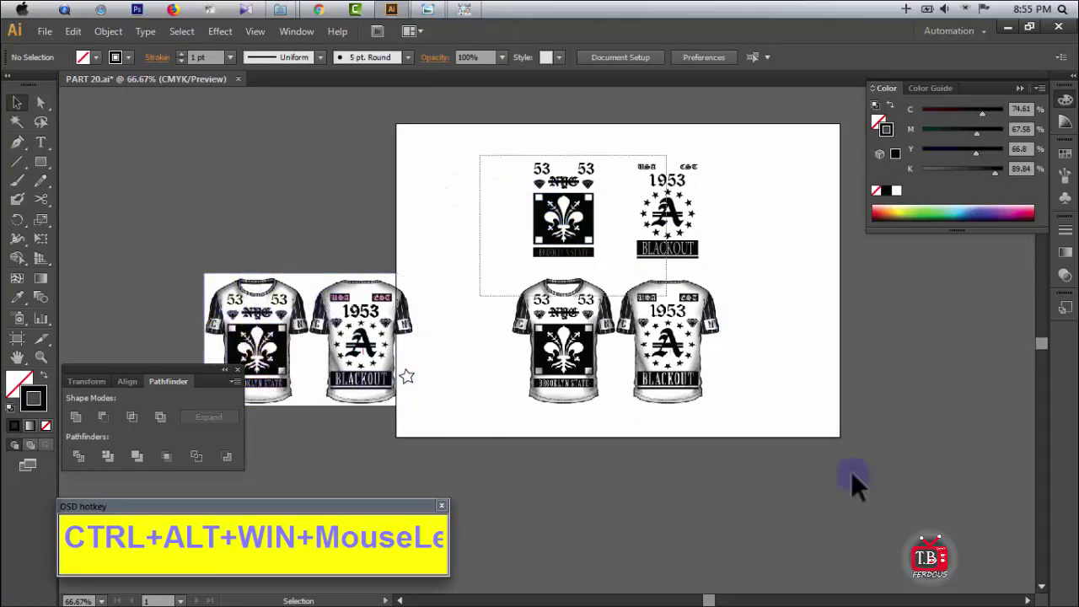
{"action": "left_click_drag", "start_coordinate": [484, 163], "coordinate": [618, 278]}
{"action": "left_click_drag", "start_coordinate": [775, 402], "coordinate": [498, 366]}
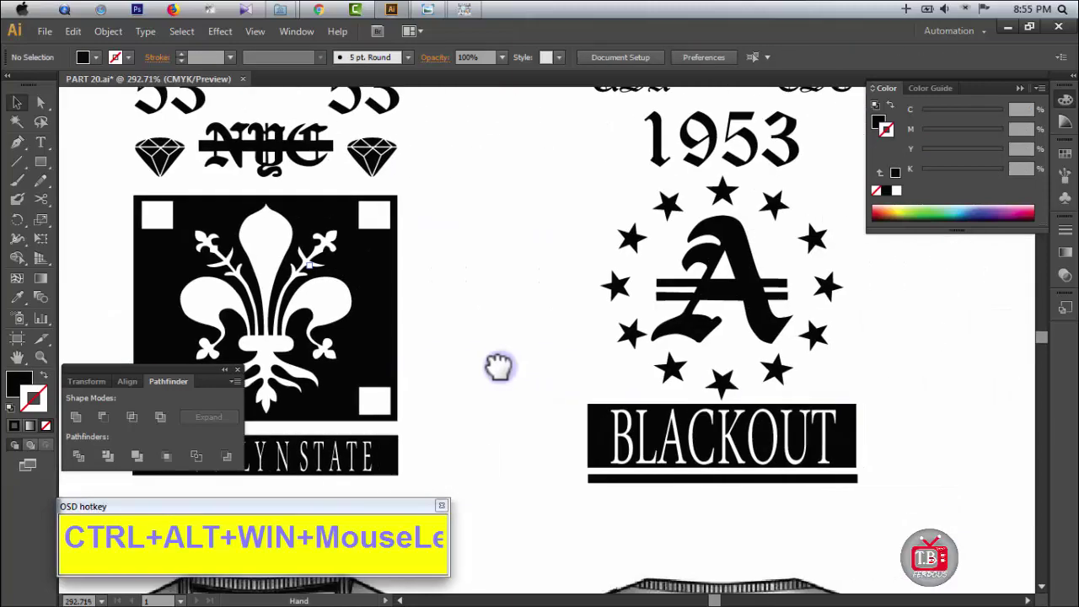
{"action": "left_click_drag", "start_coordinate": [803, 269], "coordinate": [686, 337]}
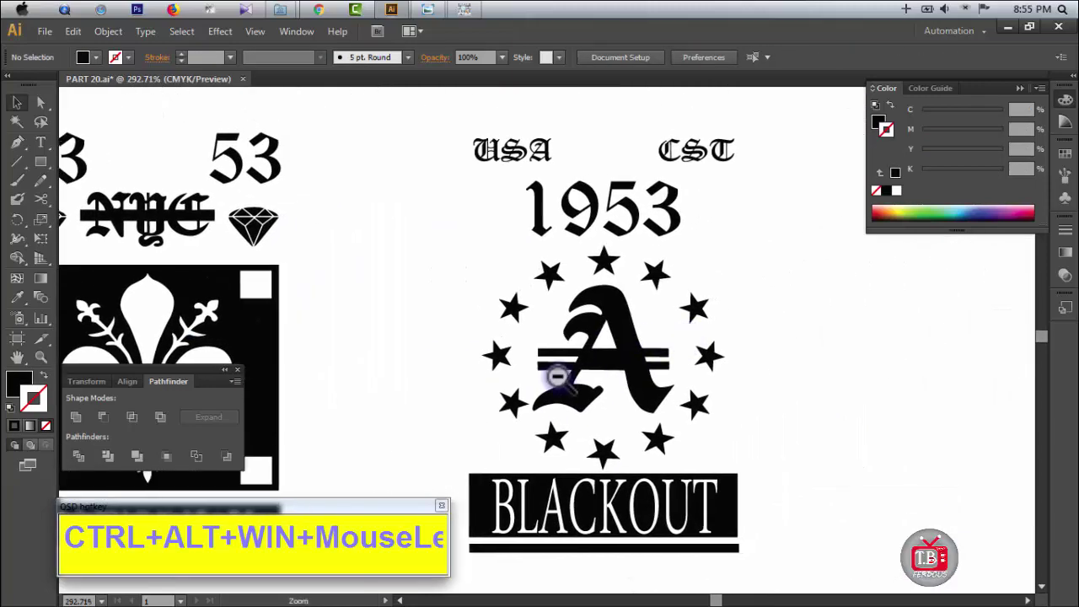
{"action": "left_click", "coordinate": [558, 377], "text": "ctrl+alt"}
{"action": "left_click", "coordinate": [559, 377], "text": "ctrl+alt"}
{"action": "left_click", "coordinate": [558, 376], "text": "ctrl+alt"}
{"action": "left_click_drag", "start_coordinate": [458, 421], "coordinate": [554, 350]}
{"action": "left_click_drag", "start_coordinate": [419, 347], "coordinate": [508, 365]}
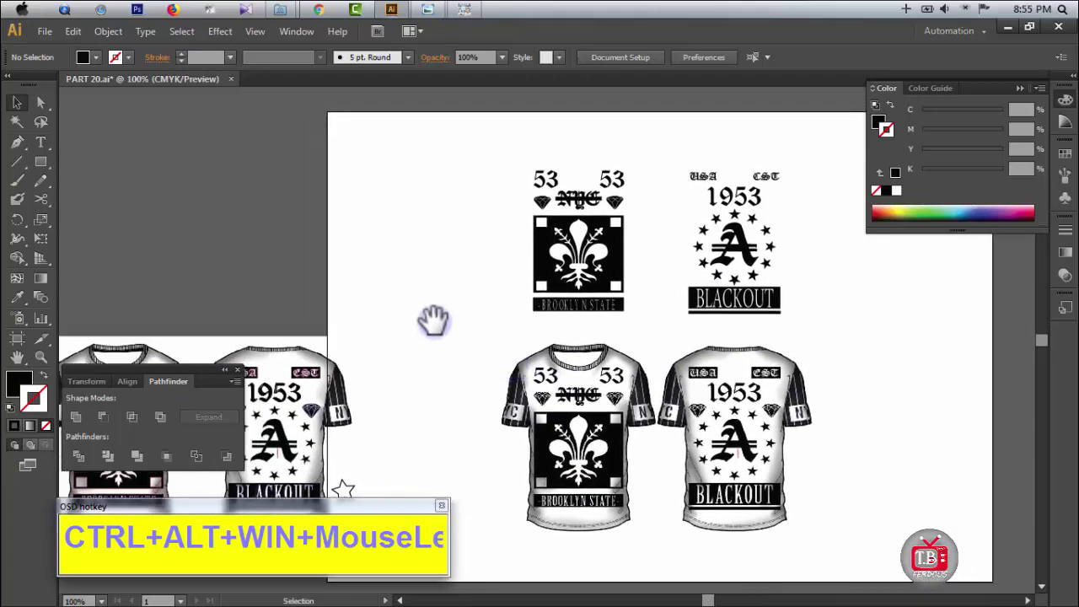